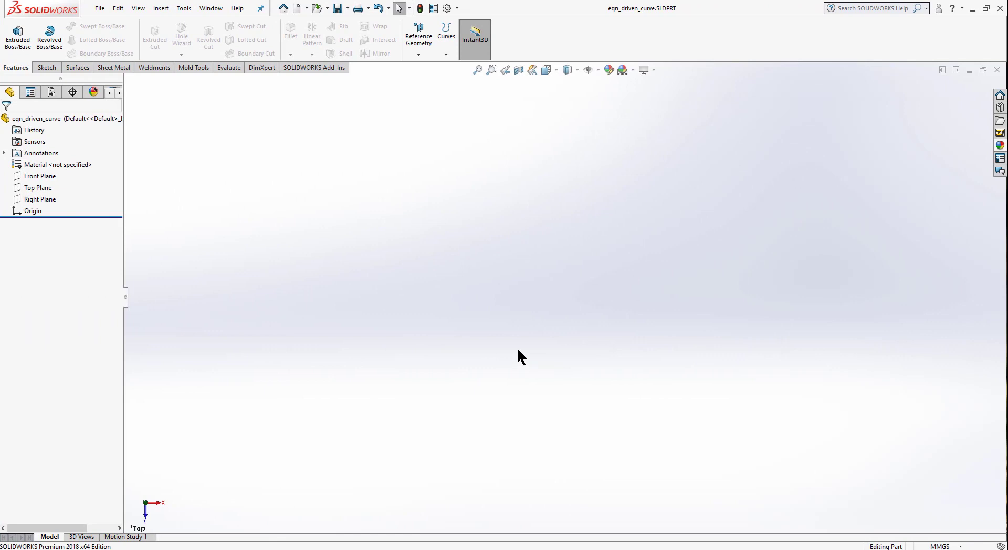
# Start a new sketch on the Front Plane
pyautogui.click(48, 176)
pyautogui.click(53, 160)
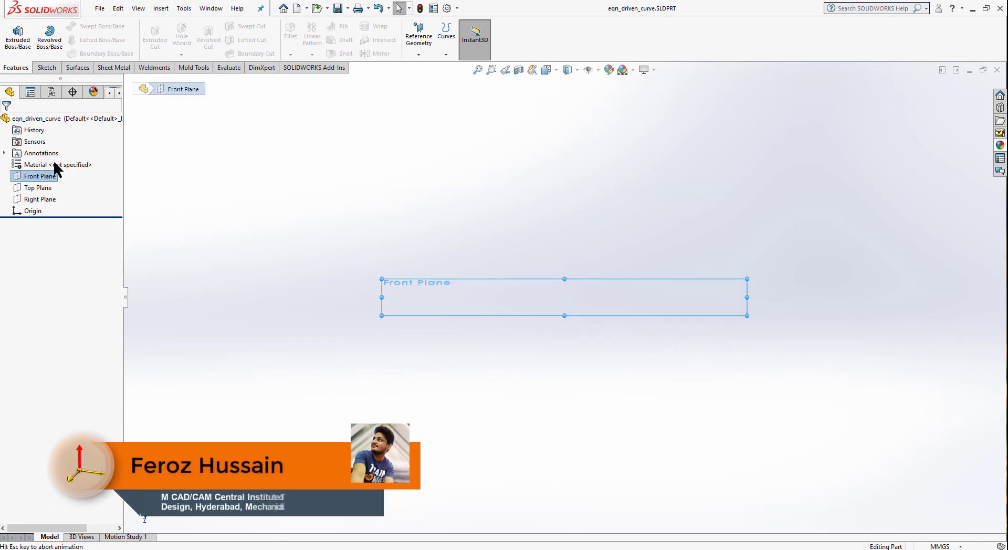
pyautogui.click(213, 286)
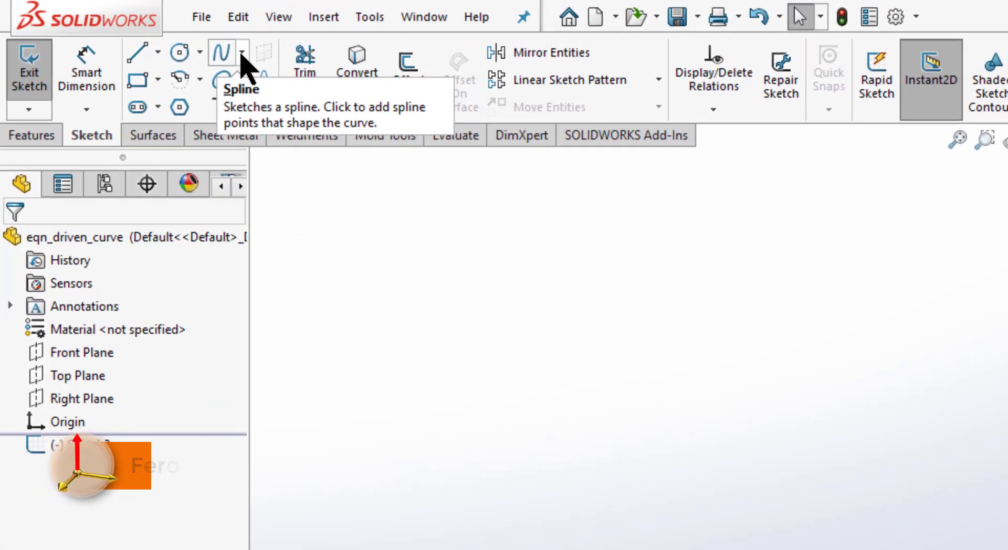
# Start an explicit equation driven curve and enter 4*sin(x) as its y equation
pyautogui.click(120, 26)
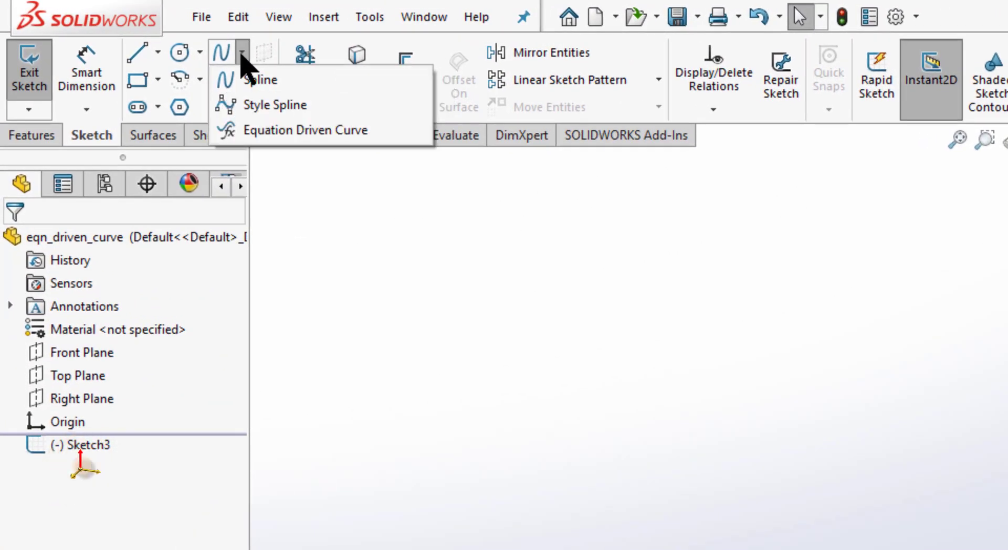
pyautogui.click(275, 131)
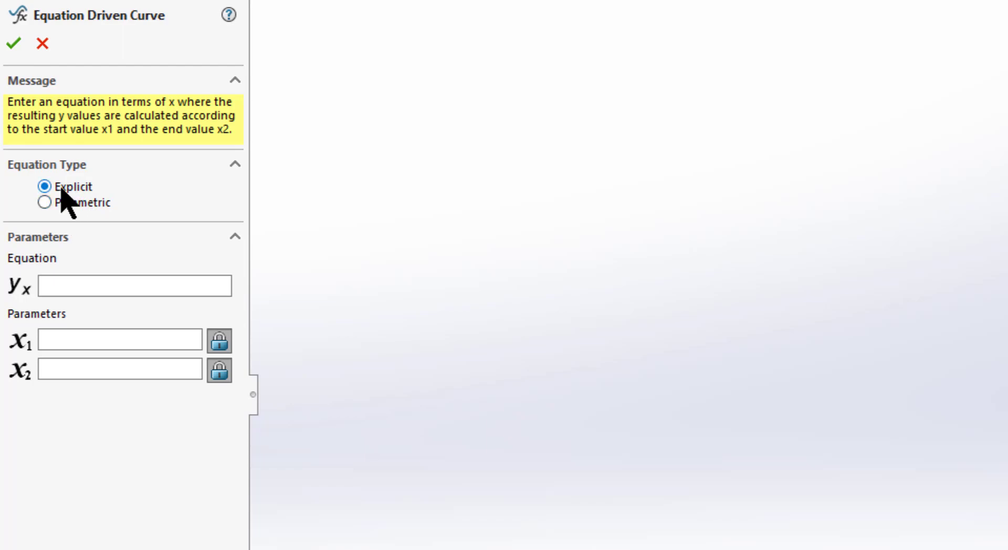
pyautogui.click(62, 287)
pyautogui.click(58, 338)
pyautogui.click(58, 370)
pyautogui.click(65, 336)
pyautogui.click(65, 288)
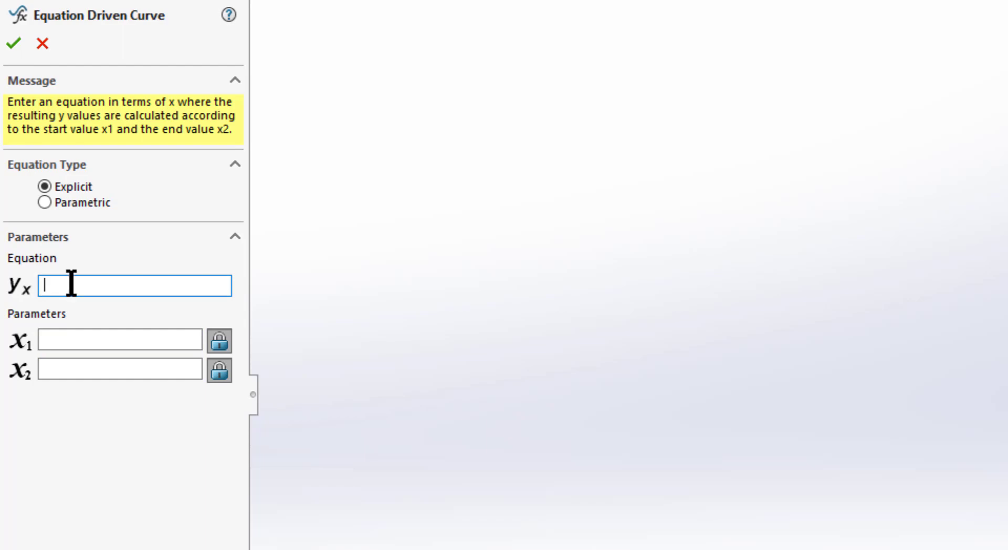
pyautogui.write('4*sin(x)')
# Set the explicit curve's range from x1 = 0 to x2 = 15
pyautogui.click(68, 338)
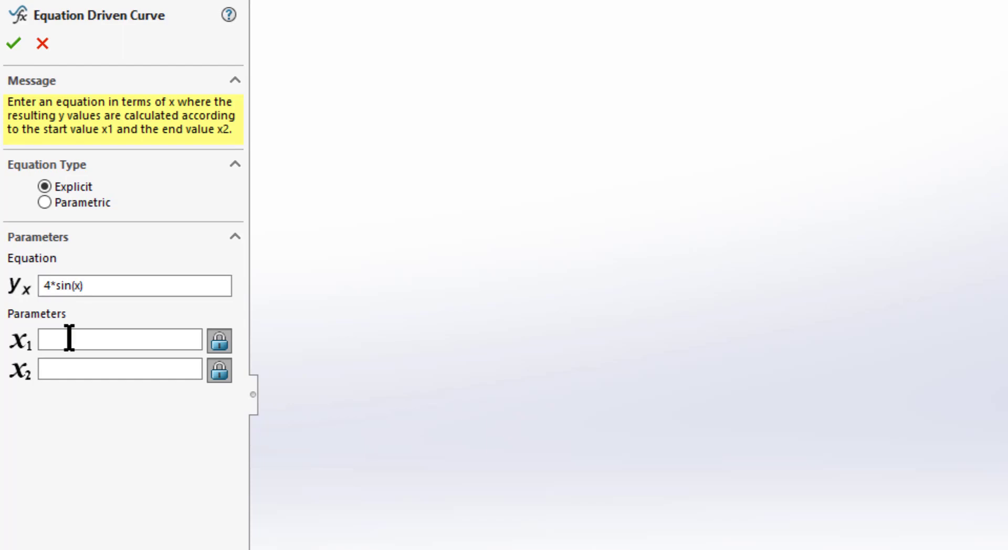
pyautogui.write('0')
pyautogui.press('Tab')
pyautogui.write('15')
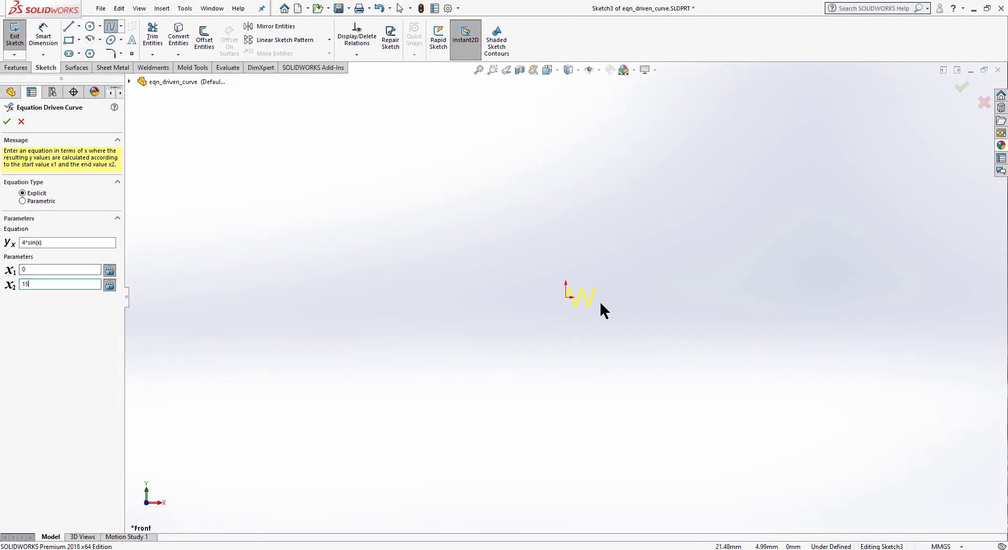
pyautogui.scroll(-5, 575, 294)
pyautogui.scroll(-2, 617, 308)
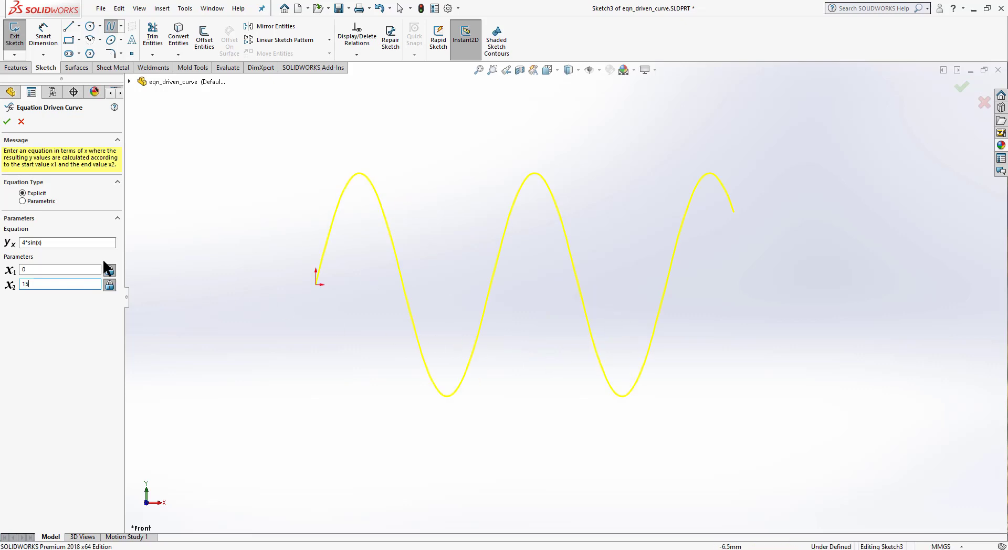
# Change the explicit equation to 3*x*cos(x) and set the end value x2 to 18
pyautogui.tripleClick(50, 242)
pyautogui.write('3')
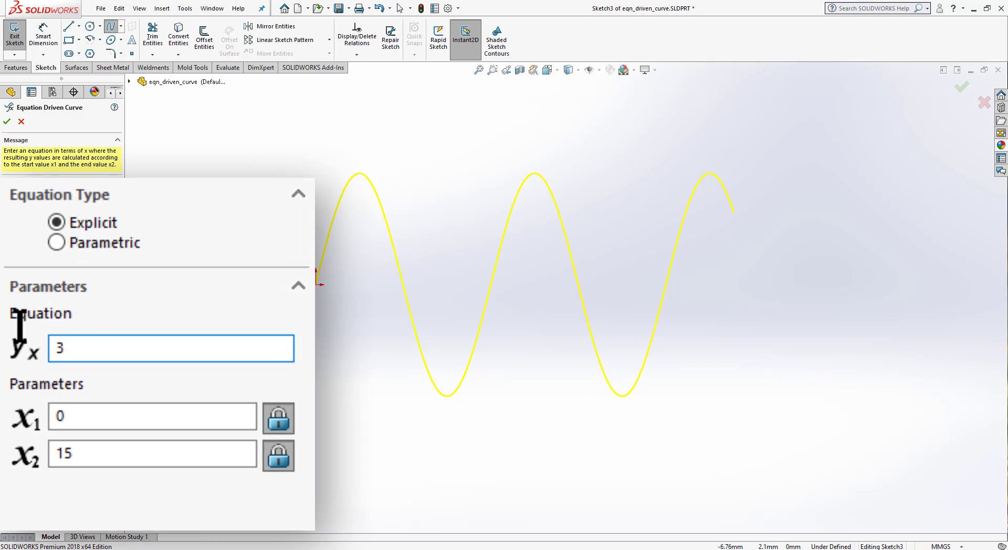
pyautogui.write('*x*cos(x')
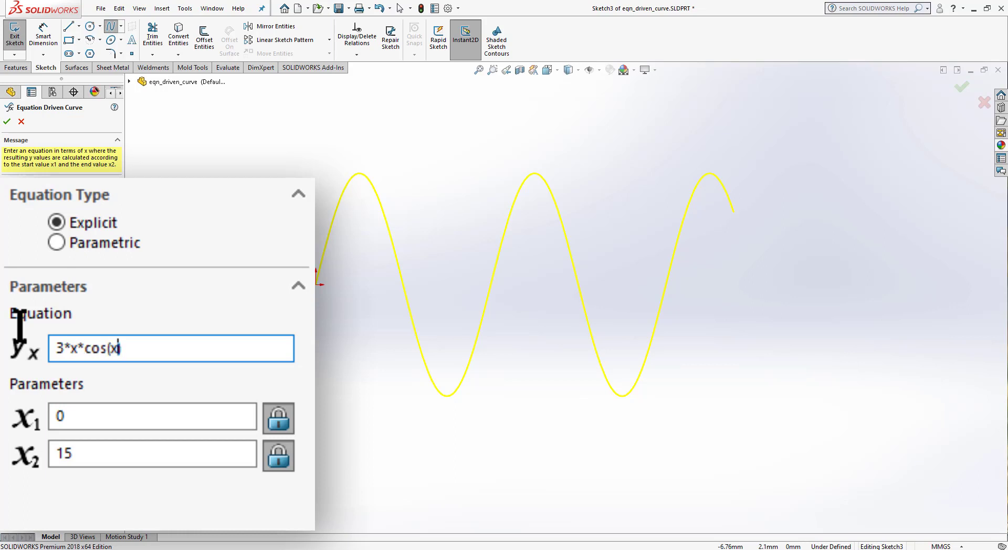
pyautogui.press('Tab')
pyautogui.press('Tab')
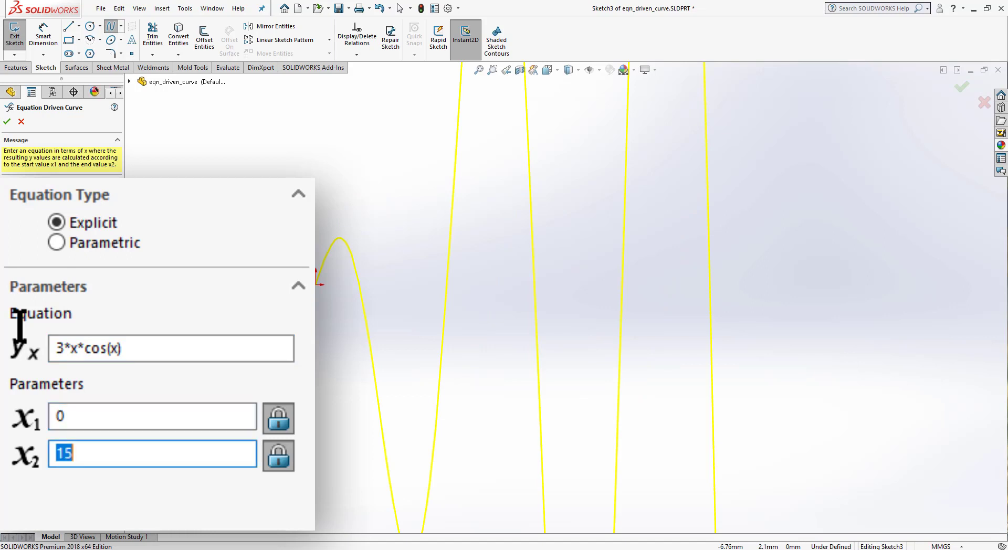
pyautogui.write('18')
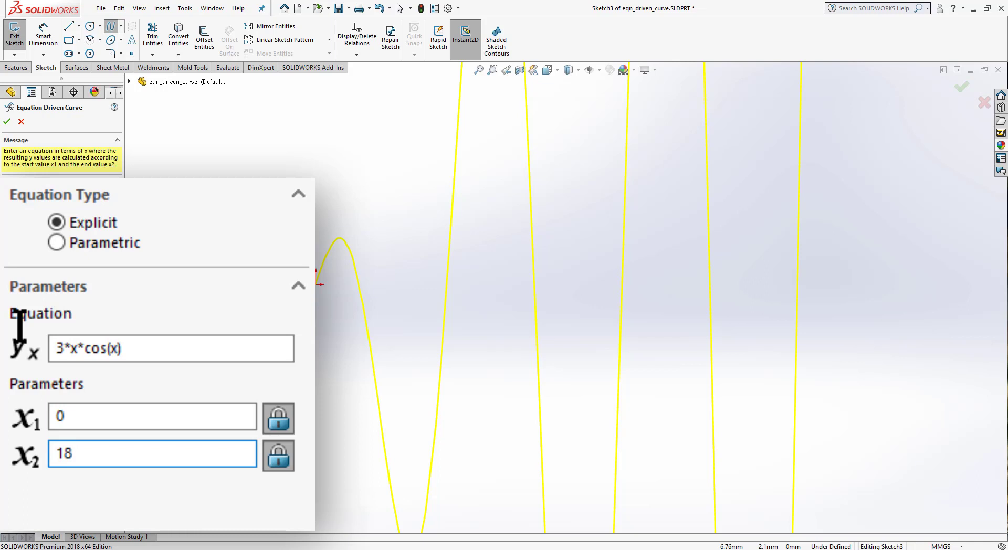
pyautogui.scroll(3, 477, 314)
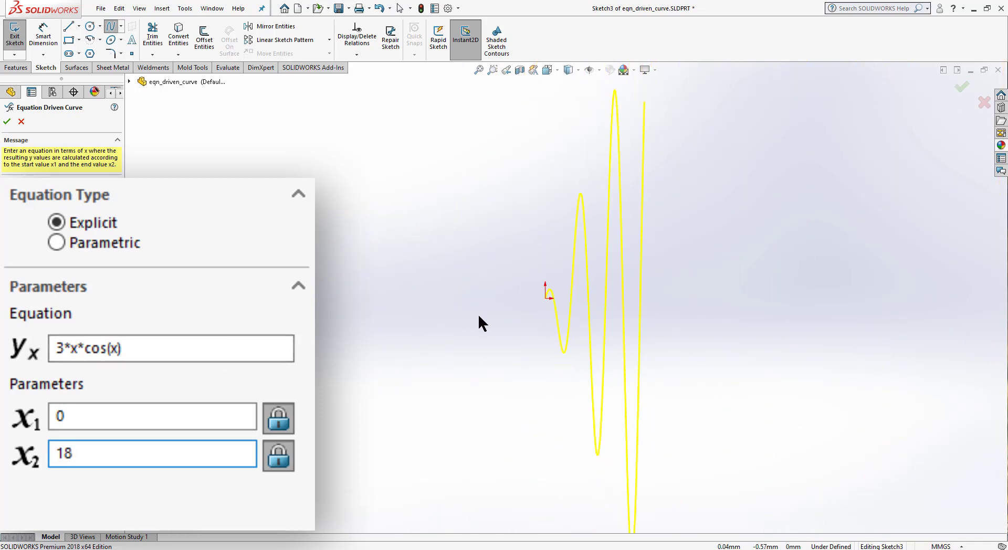
pyautogui.scroll(-2, 676, 311)
pyautogui.scroll(1, 660, 301)
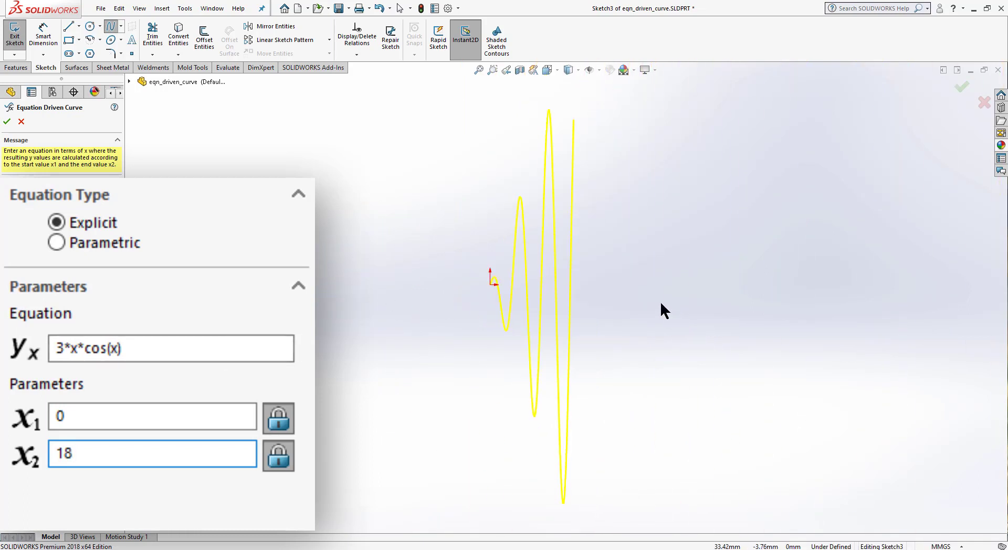
# Simplify the explicit equation to 3*cos(x) by replacing the 3*x factor with 3
pyautogui.moveTo(75, 348); pyautogui.dragTo(42, 349)
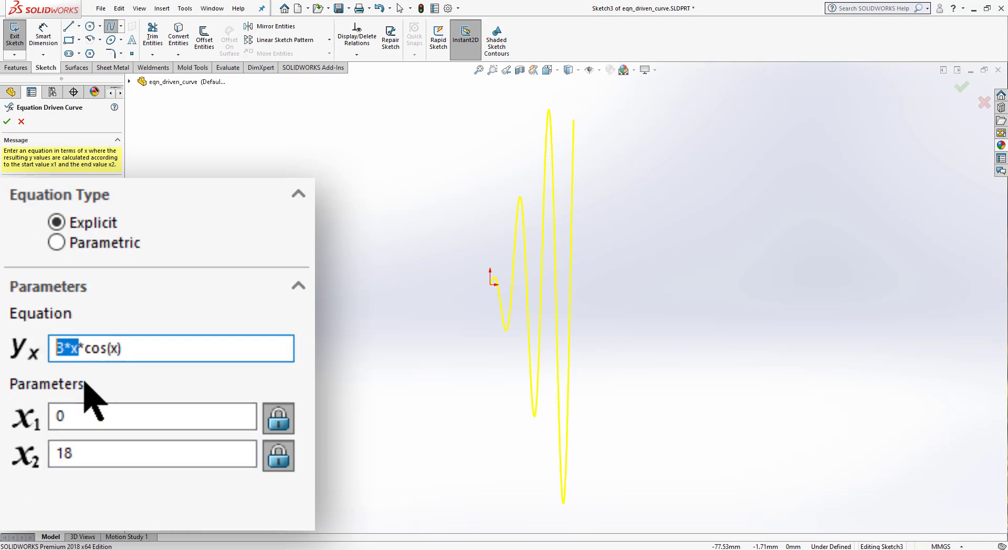
pyautogui.write('3')
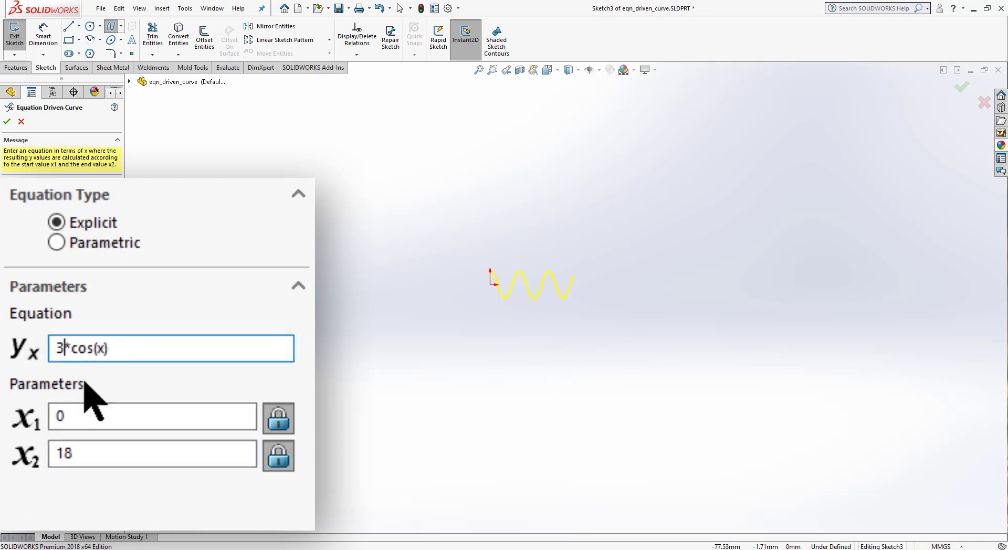
pyautogui.scroll(-5, 457, 282)
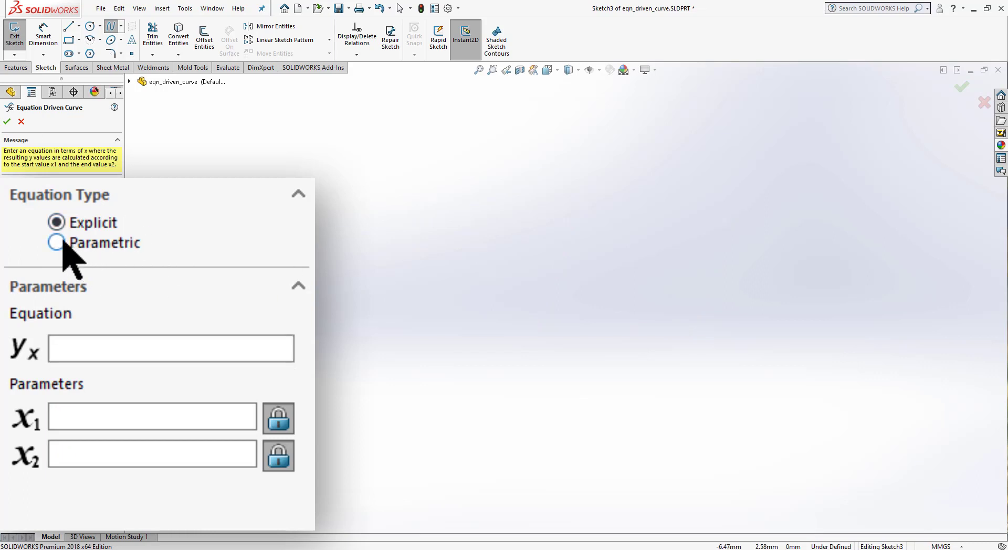
# Switch the curve to the Parametric equation type with x equation 3*t and y equation cos(t)
pyautogui.click(59, 242)
pyautogui.click(101, 347)
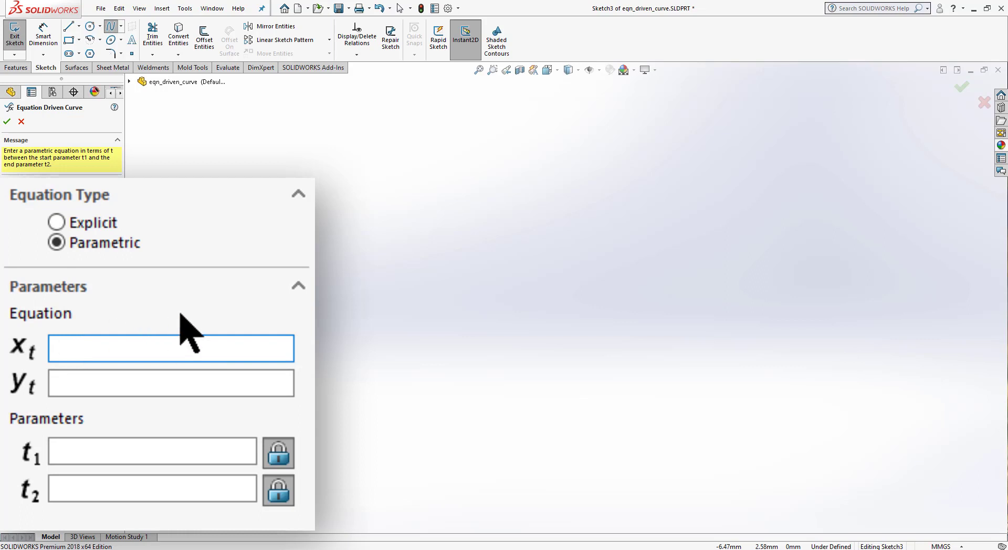
pyautogui.write('3t')
pyautogui.press('Tab')
pyautogui.write('cos(t')
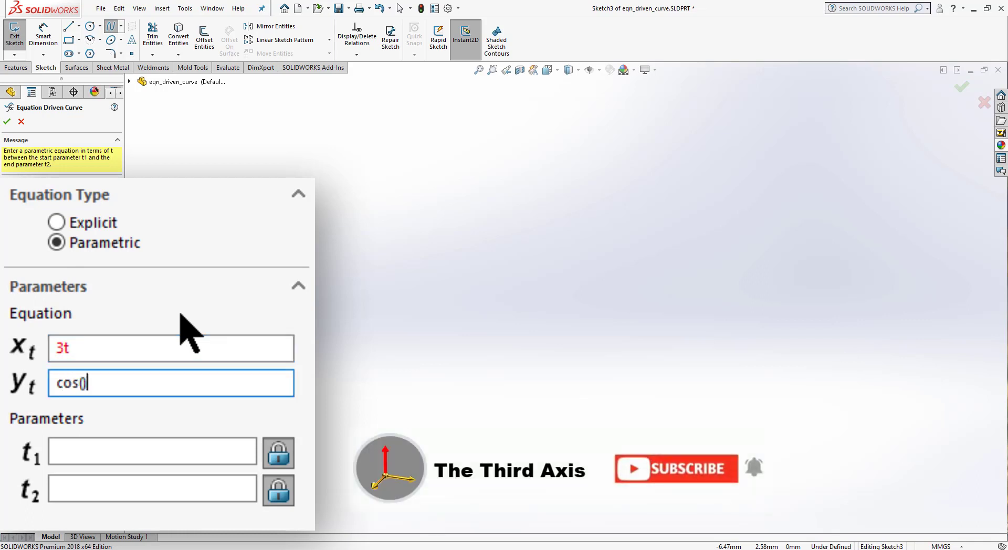
pyautogui.write(')')
pyautogui.click(63, 346)
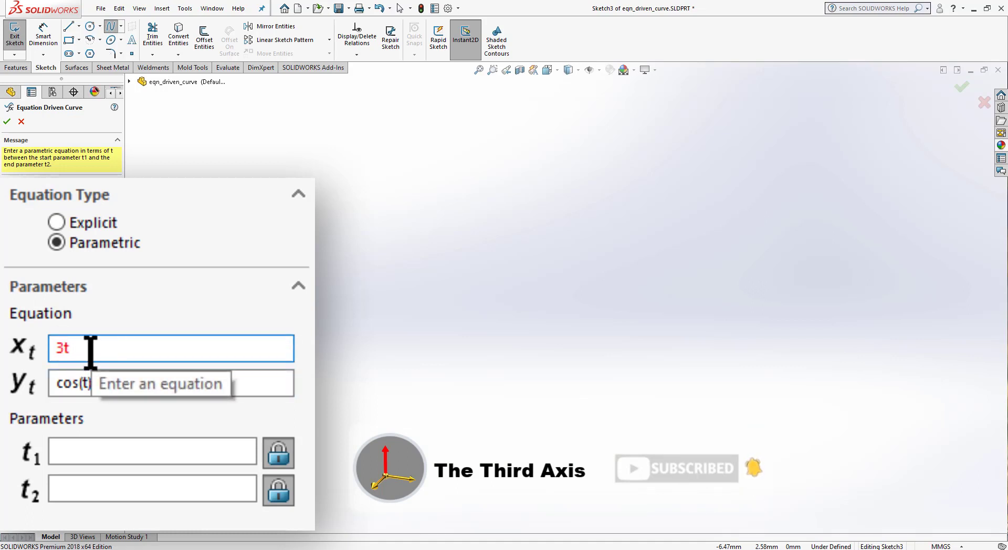
pyautogui.write('*')
pyautogui.click(128, 378)
# Set the parametric curve's range from t1 = 0 to t2 = 20
pyautogui.click(114, 455)
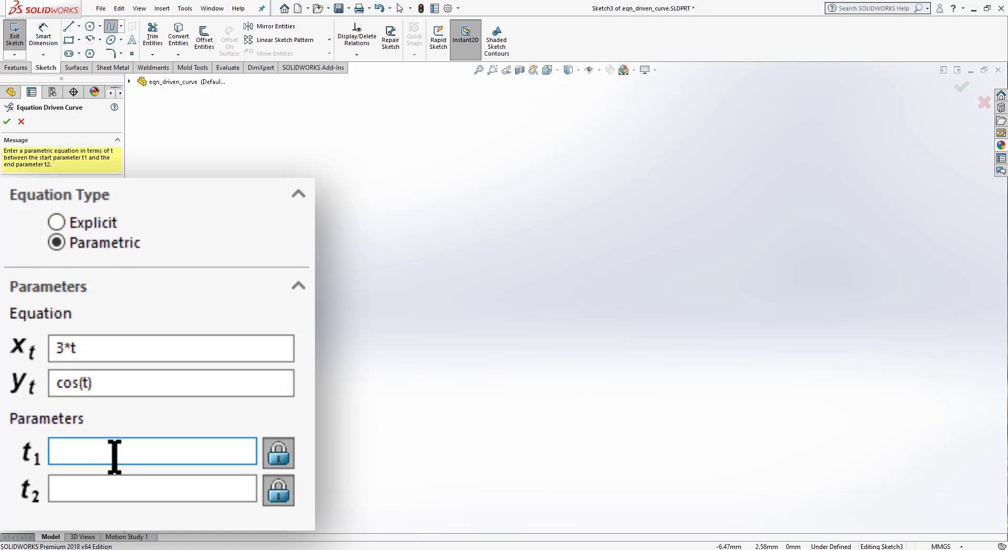
pyautogui.write('0')
pyautogui.press('Tab')
pyautogui.write('20')
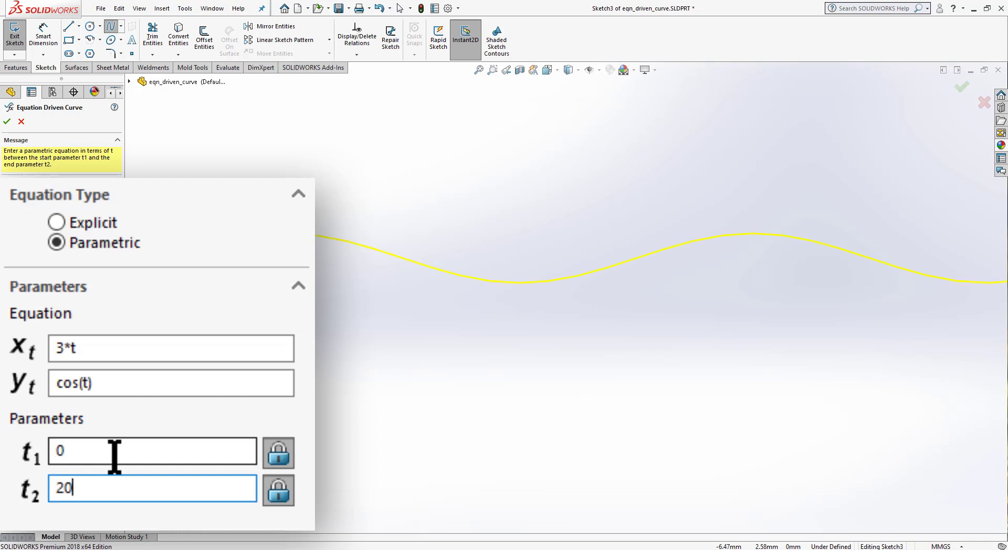
pyautogui.scroll(3, 461, 281)
pyautogui.scroll(-4, 687, 292)
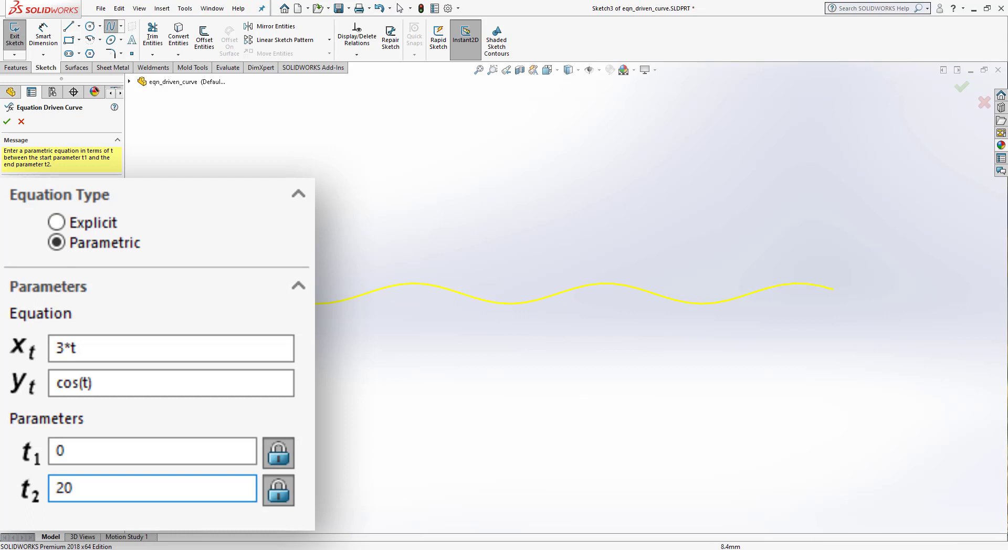
# Replace the parametric equations with 12*exp(0.3*t) for x and sin(t) for y
pyautogui.click(92, 450)
pyautogui.click(83, 483)
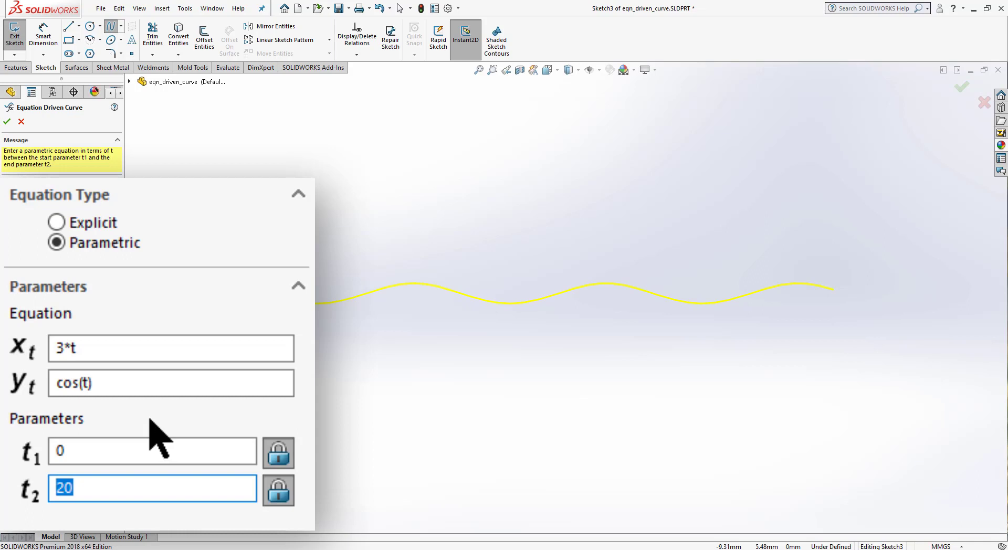
pyautogui.click(79, 347)
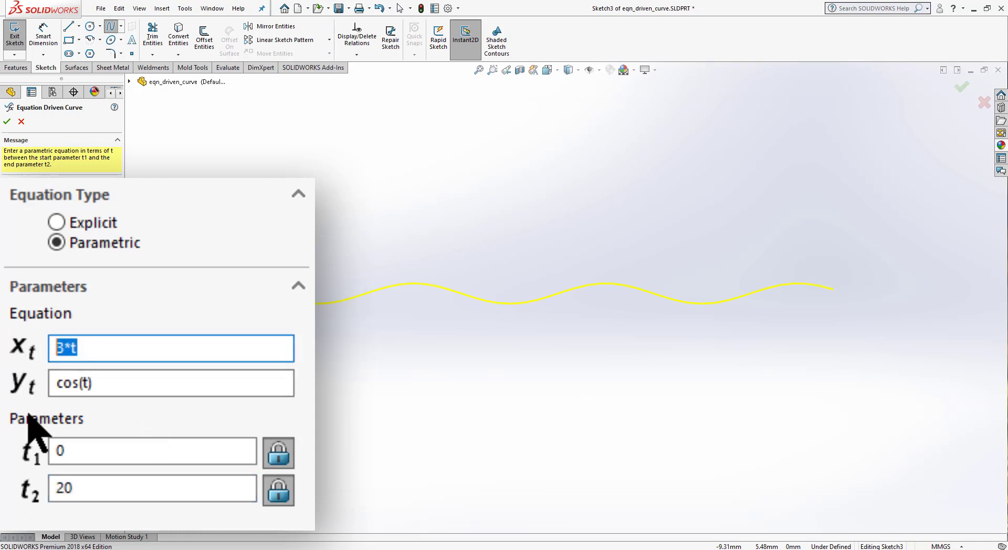
pyautogui.write('12*exp')
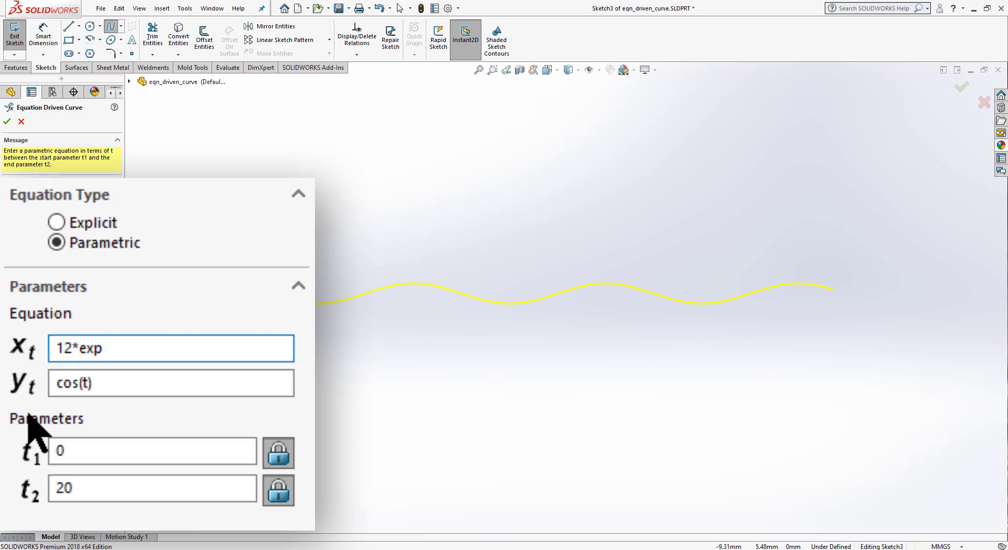
pyautogui.write('()')
pyautogui.press('Left')
pyautogui.write('0.3*t')
pyautogui.press('Tab')
pyautogui.write('s')
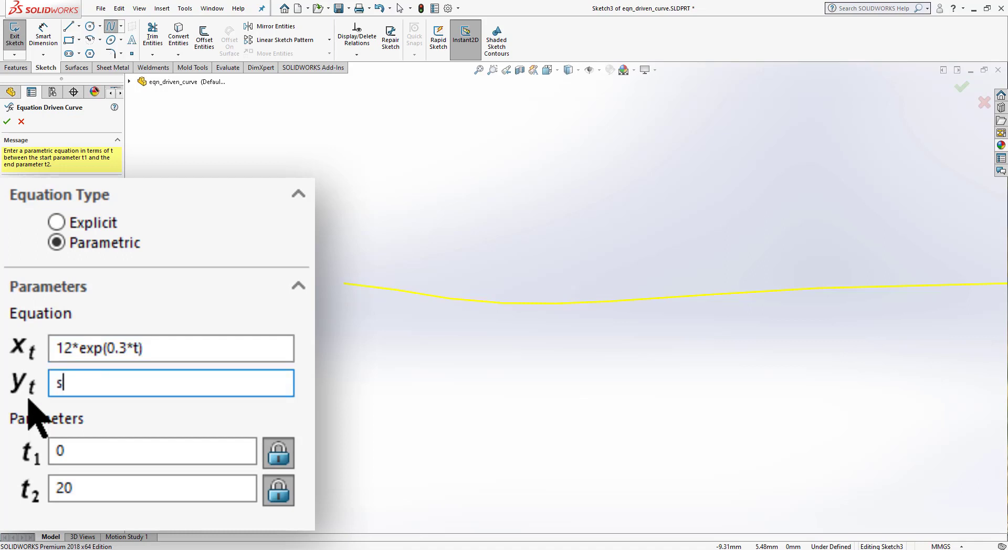
pyautogui.write('in()')
pyautogui.write('t')
# Set the parametric curve's end parameter t2 to 15
pyautogui.click(96, 455)
pyautogui.moveTo(96, 454); pyautogui.dragTo(29, 452)
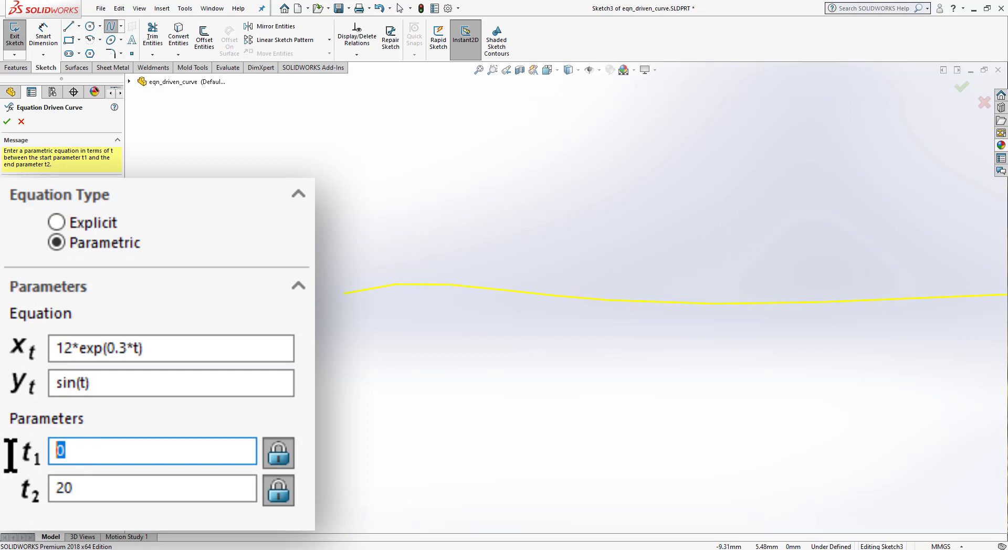
pyautogui.moveTo(84, 487); pyautogui.dragTo(14, 489)
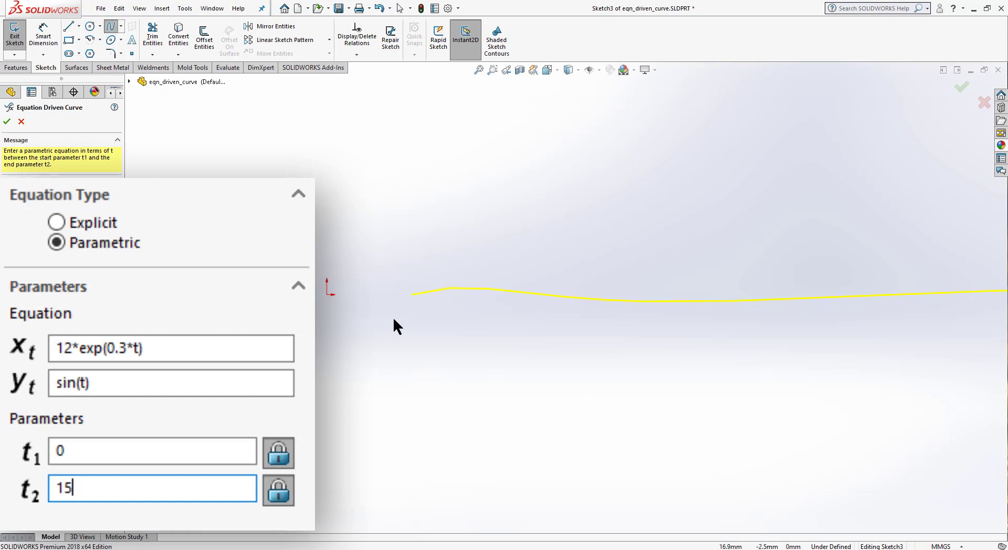
pyautogui.scroll(5, 551, 339)
pyautogui.scroll(-3, 735, 310)
pyautogui.scroll(-3, 369, 292)
pyautogui.scroll(-2, 458, 279)
# Replace the parametric equations with 6+2*t for x and 5*t+sin(t) for y
pyautogui.press('Tab')
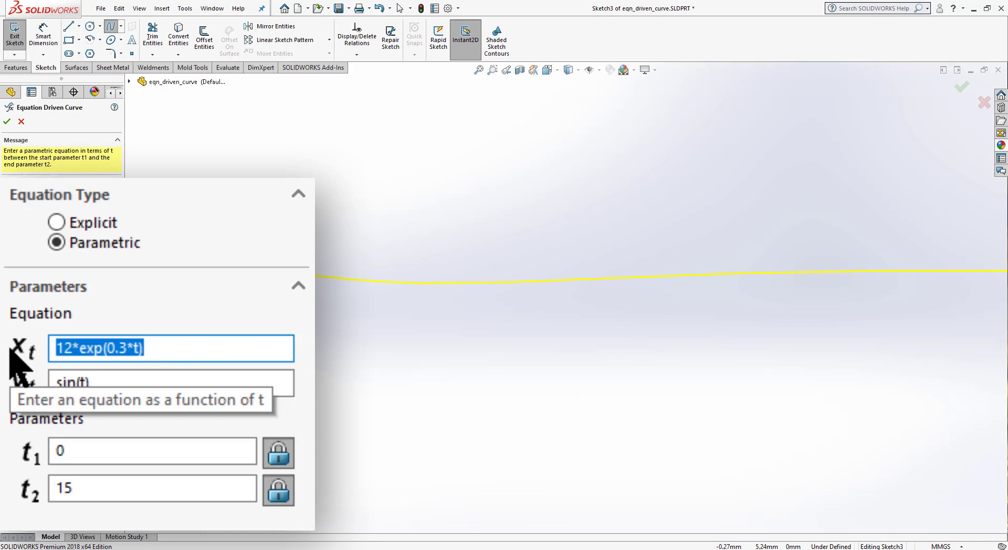
pyautogui.write('6')
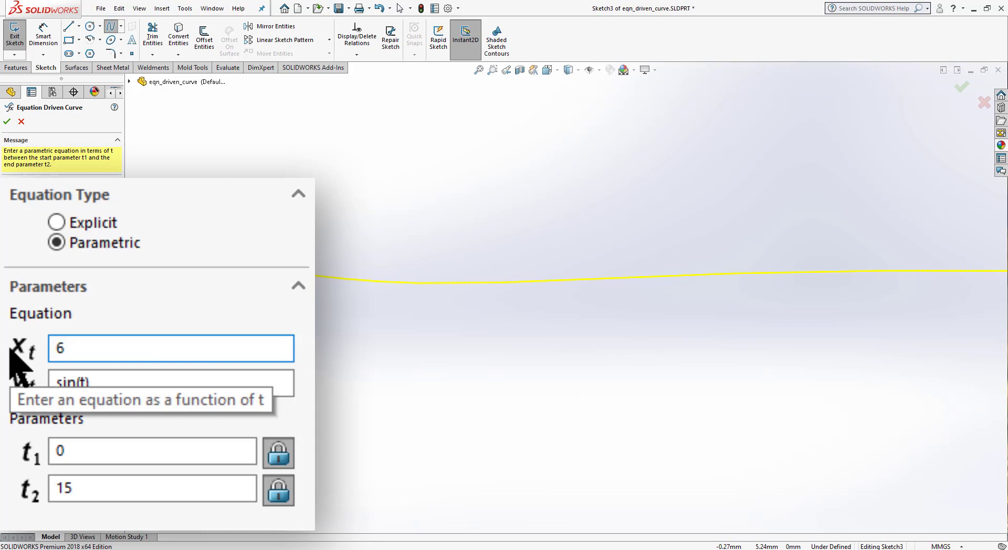
pyautogui.write('+')
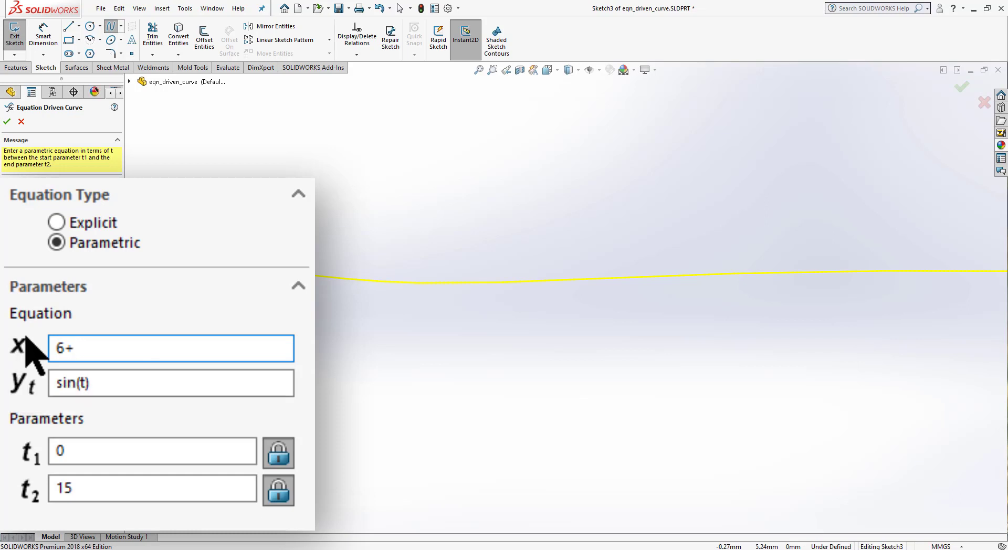
pyautogui.write('2*t')
pyautogui.press('Tab')
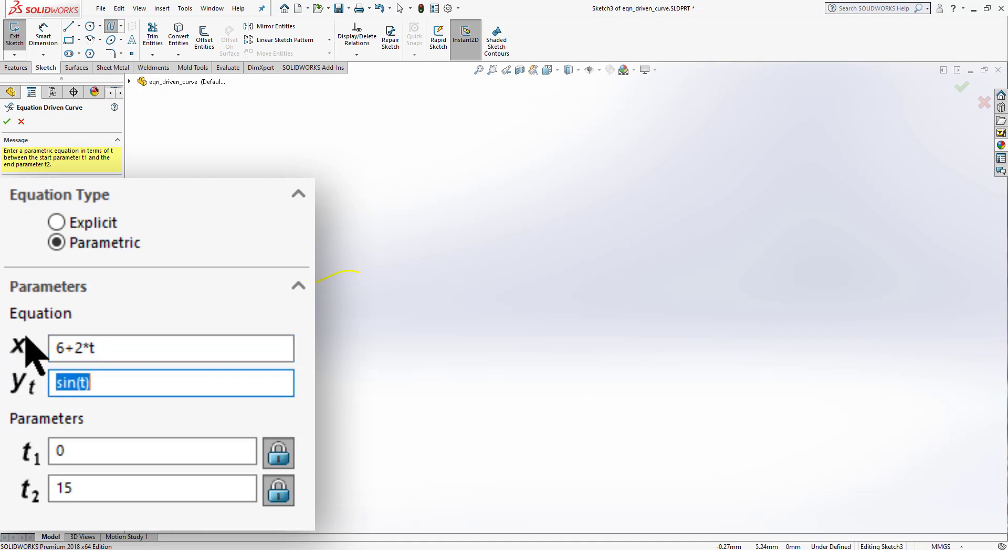
pyautogui.write('5')
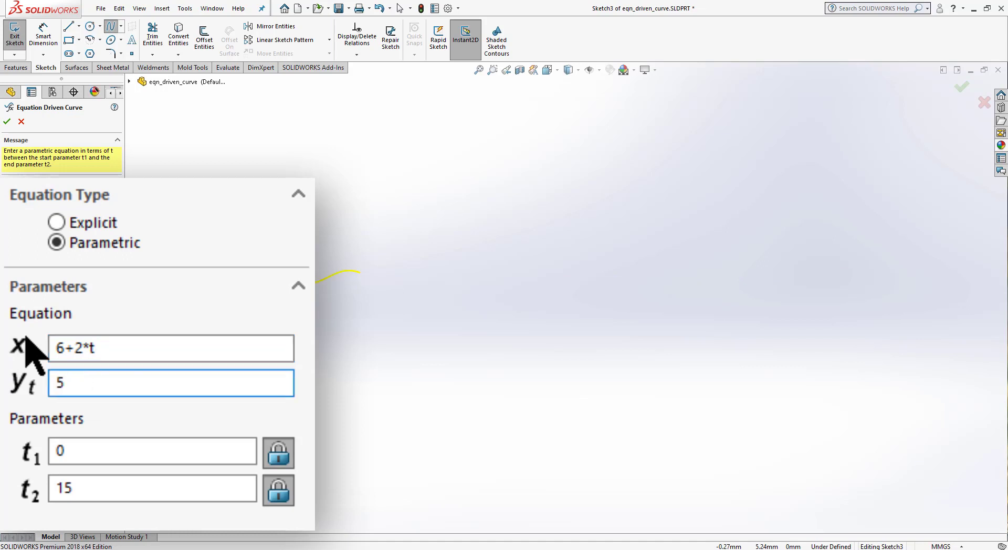
pyautogui.write('*t+sin(t')
pyautogui.click(89, 450)
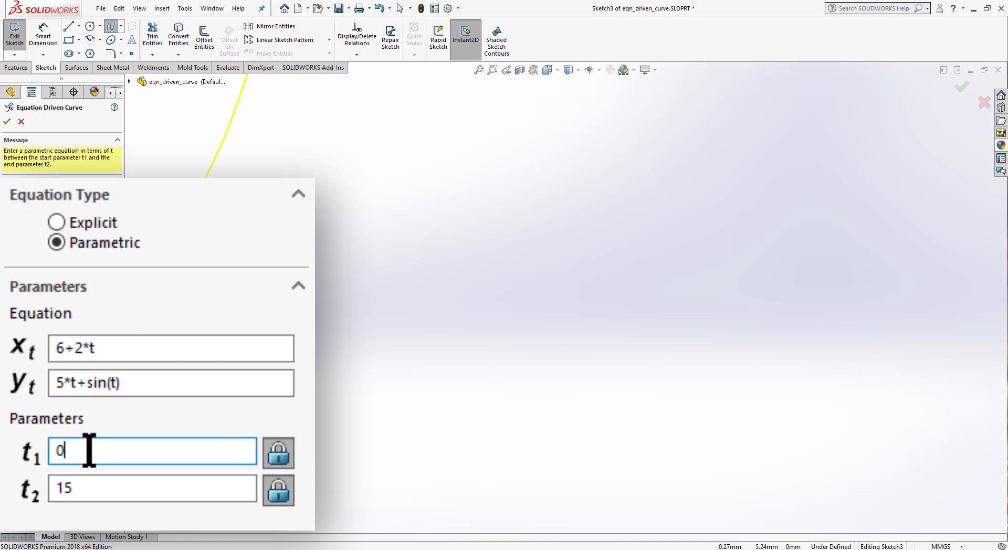
# Set the parametric curve's range from t1 = 5 to t2 = 10 and accept the curve
pyautogui.click(83, 487)
pyautogui.click(92, 452)
pyautogui.scroll(5, 570, 263)
pyautogui.scroll(-5, 549, 294)
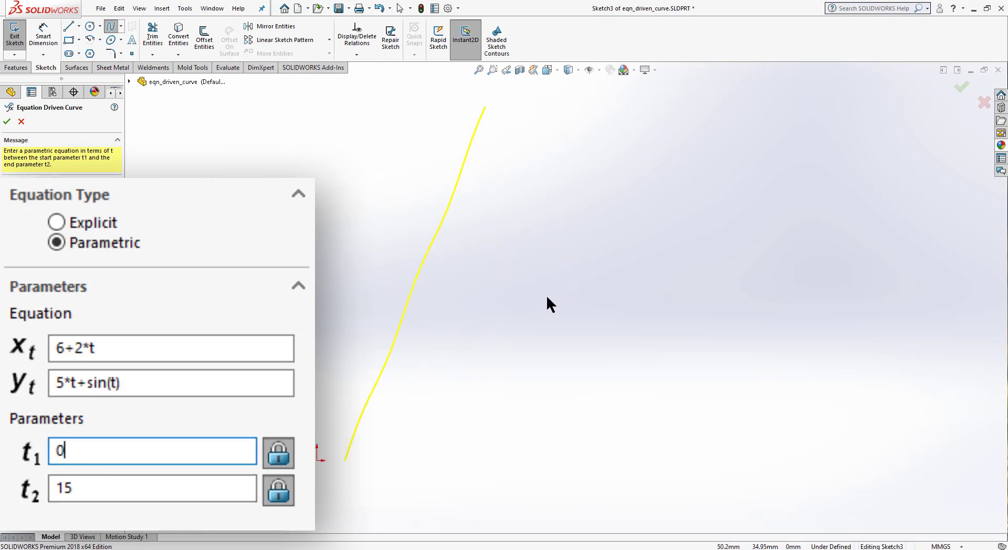
pyautogui.click(86, 485)
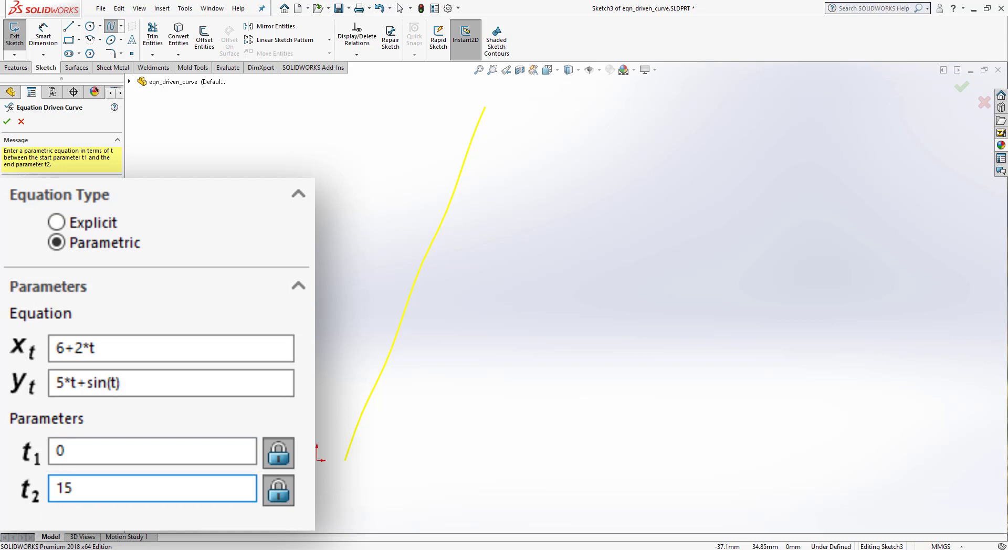
pyautogui.moveTo(84, 488); pyautogui.dragTo(36, 491)
pyautogui.write('10')
pyautogui.click(82, 450)
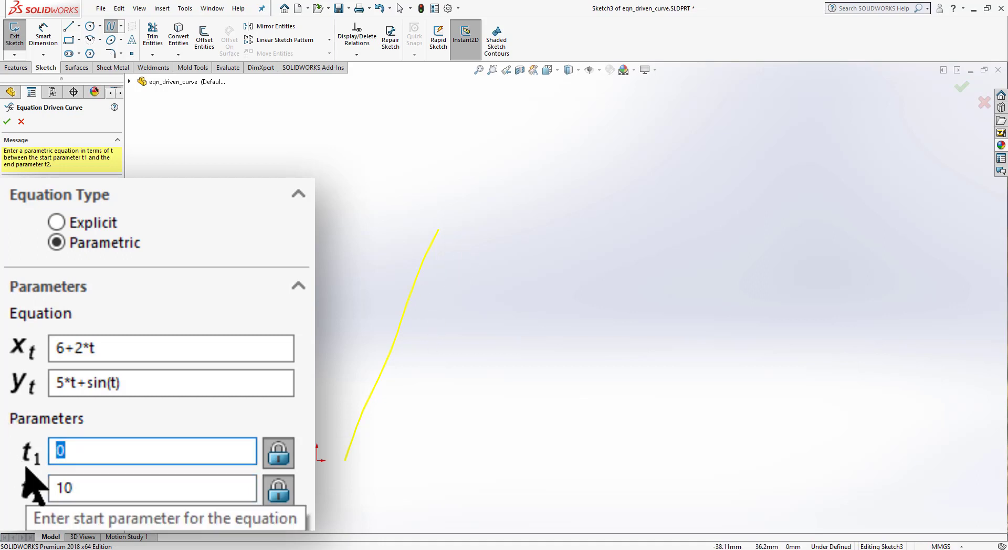
pyautogui.write('5')
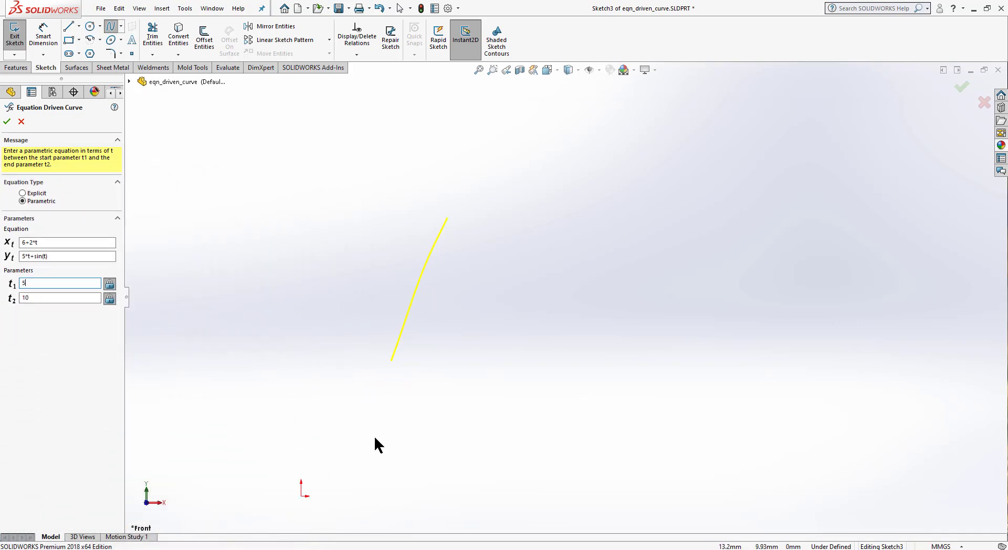
pyautogui.click(8, 121)
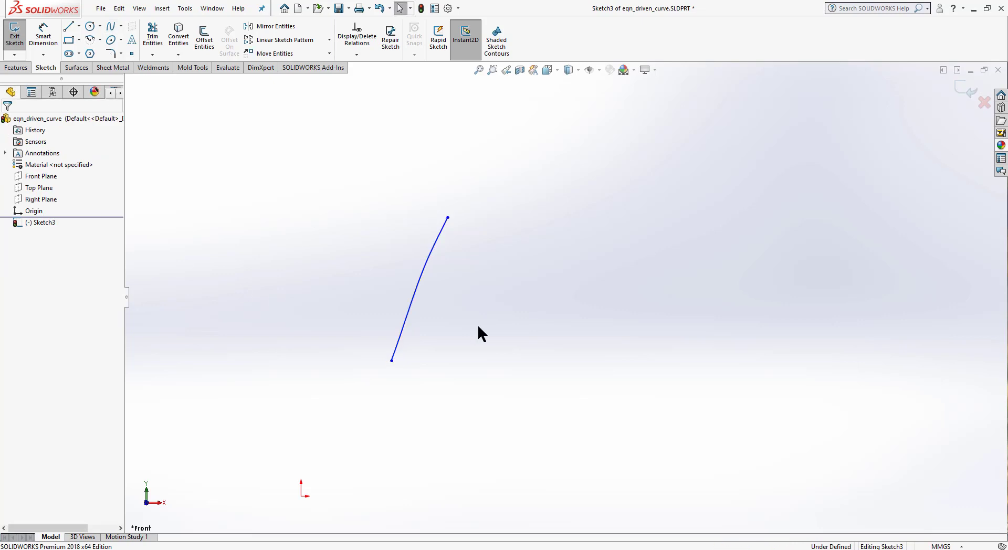
# Delete the equation driven curve from the sketch and exit the sketch
pyautogui.moveTo(523, 419); pyautogui.dragTo(290, 180)
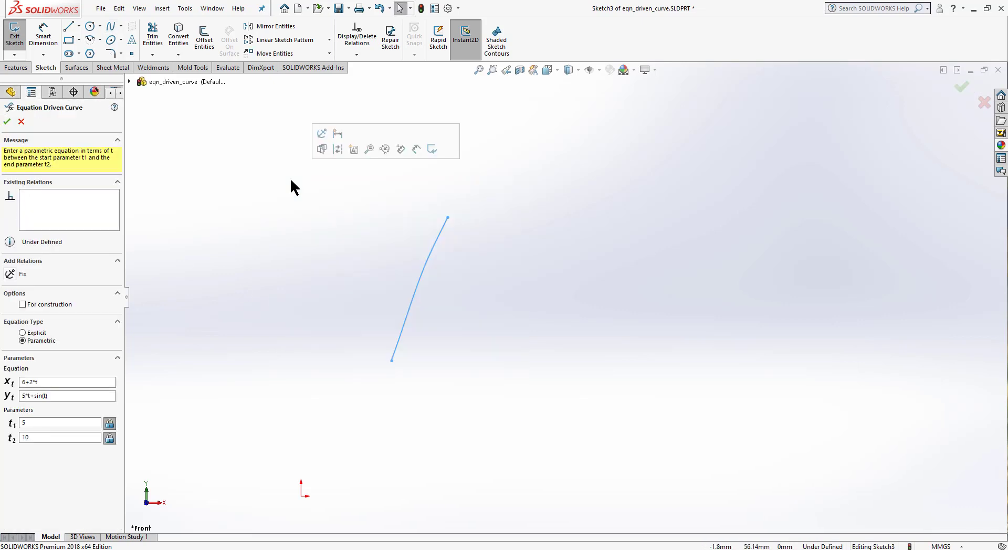
pyautogui.press('Delete')
pyautogui.keyDown('ctrl'); pyautogui.moveTo(408, 419); pyautogui.dragTo(614, 219, button='middle'); pyautogui.keyUp('ctrl')
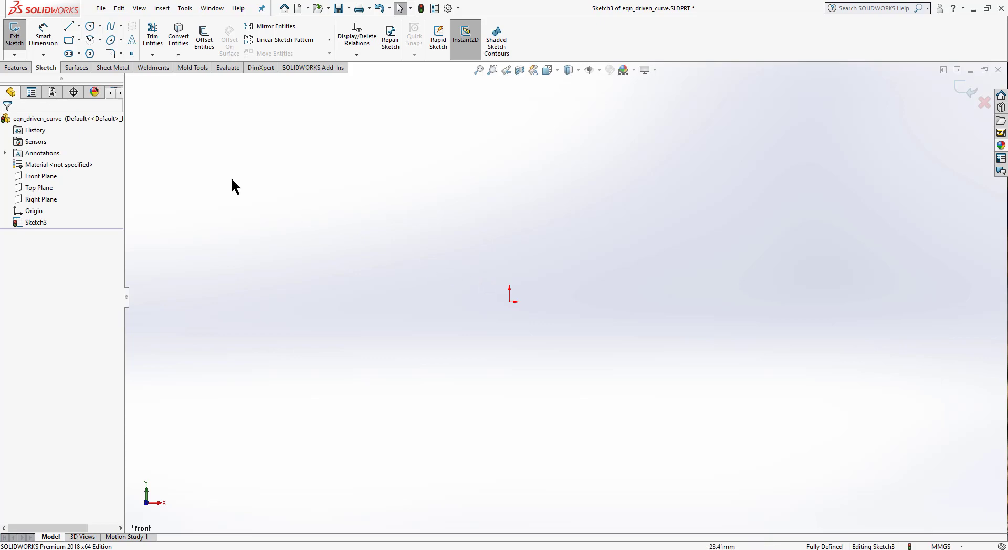
pyautogui.click(19, 41)
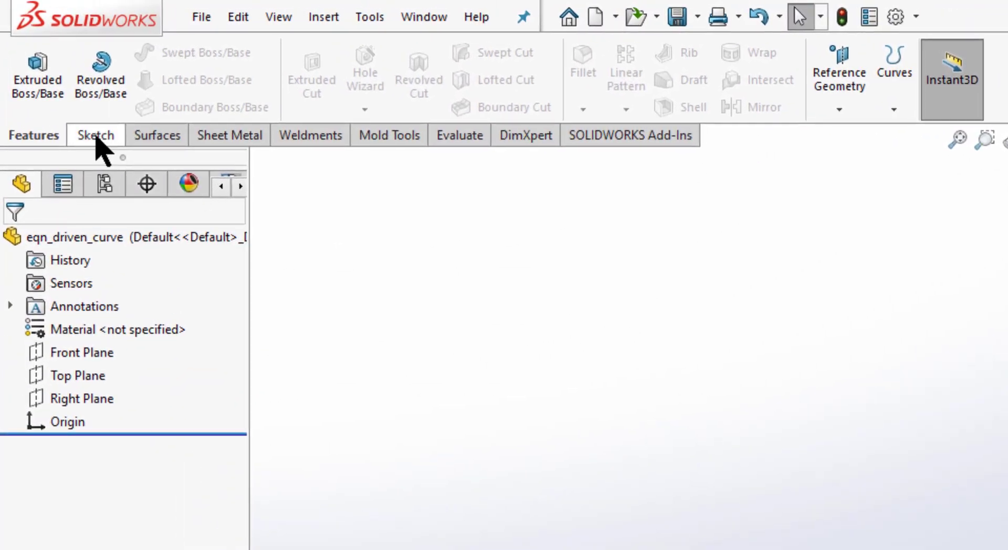
# Create a 3D sketch and start an Equation Driven Curve in it
pyautogui.click(96, 137)
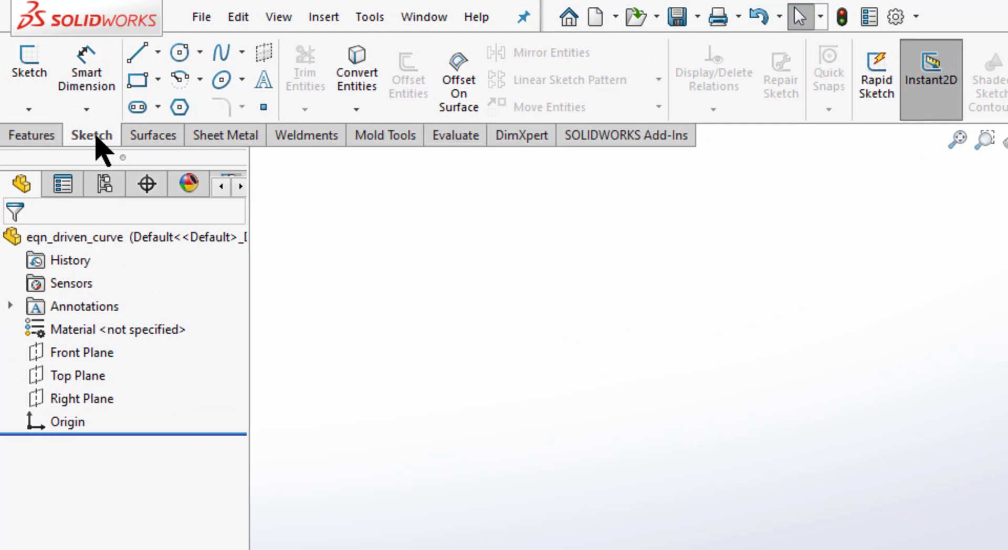
pyautogui.click(30, 109)
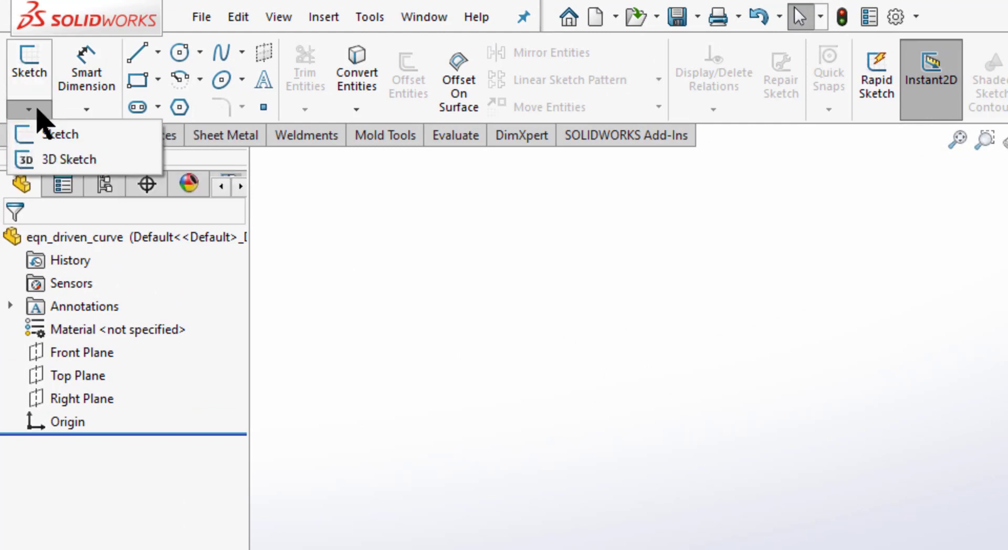
pyautogui.click(110, 159)
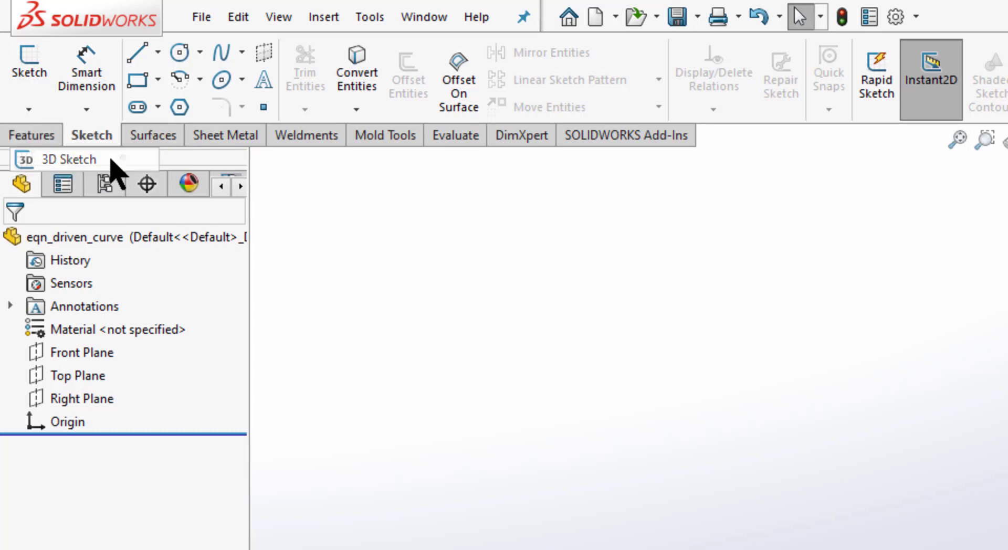
pyautogui.click(242, 54)
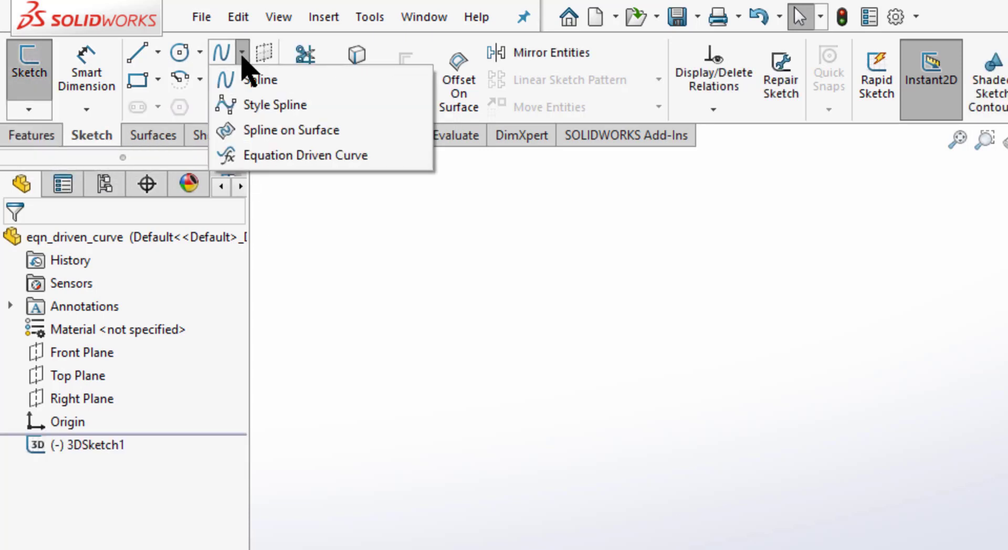
pyautogui.click(269, 157)
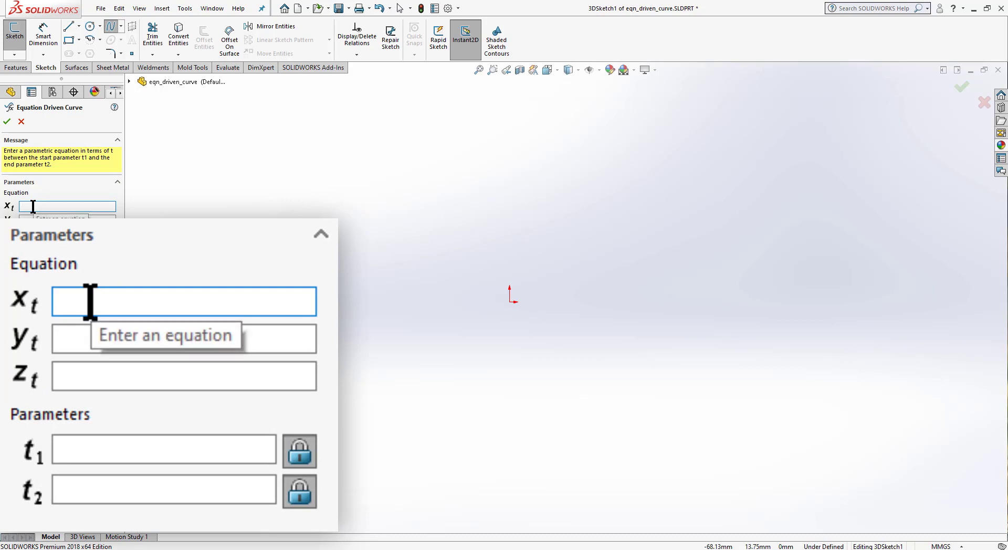
# Enter the parametric equations 15*cos(t) for x, 0.8 for y and 10*sin(t) for z
pyautogui.write('15*cos')
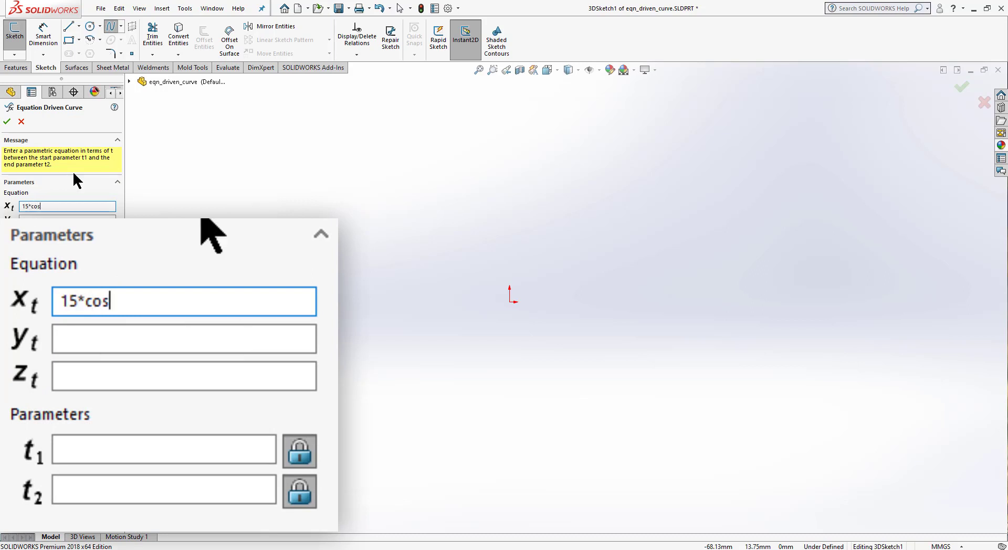
pyautogui.write('(t)')
pyautogui.press('Tab')
pyautogui.write('0.8')
pyautogui.press('Tab')
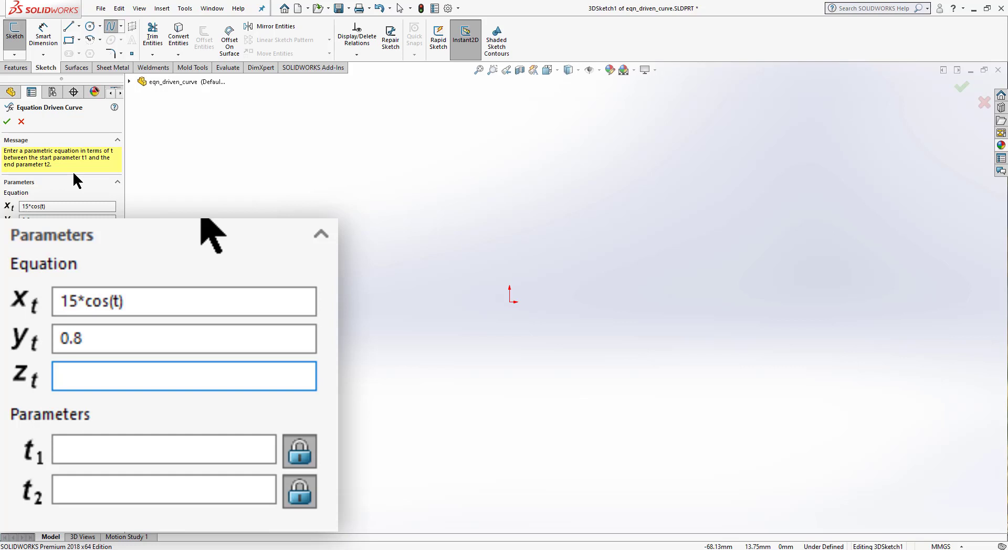
pyautogui.write('10*sin(t)')
# Set the 3D curve's range from t1 = 0 to t2 = 6
pyautogui.click(94, 453)
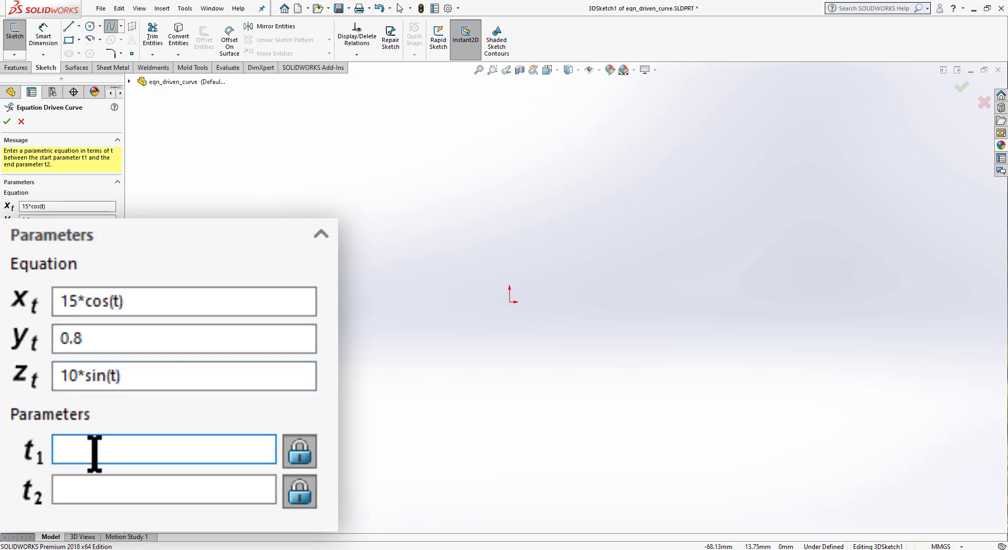
pyautogui.write('0')
pyautogui.click(113, 490)
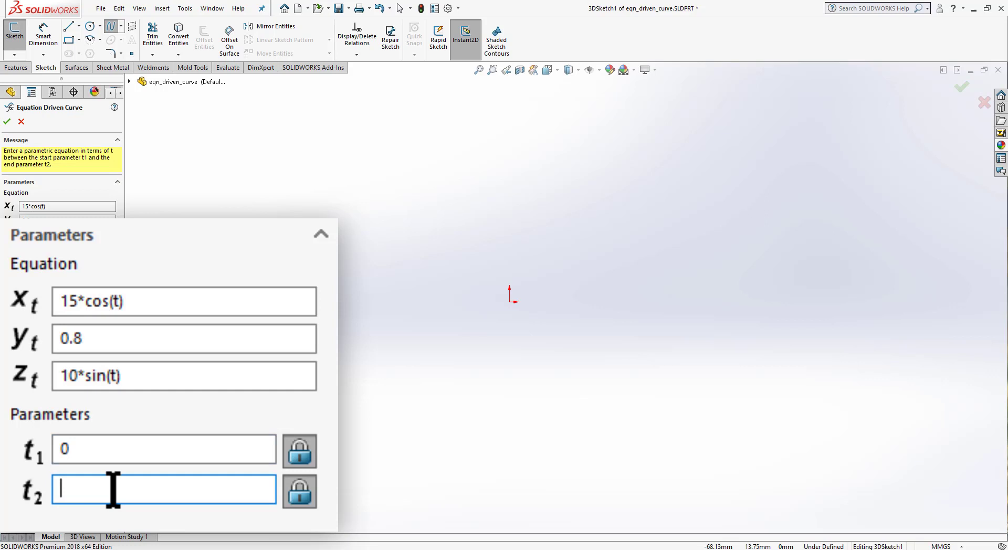
pyautogui.write('6')
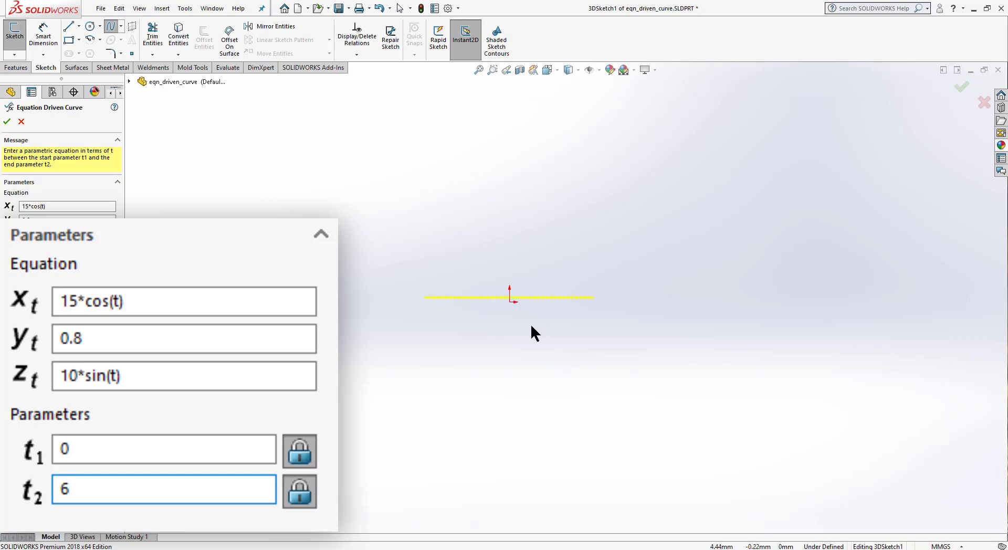
# Replace the 3D curve's x equation with 14*sin(t) and its z equation with 10*cos(t)
pyautogui.moveTo(578, 320); pyautogui.dragTo(527, 421, button='middle')
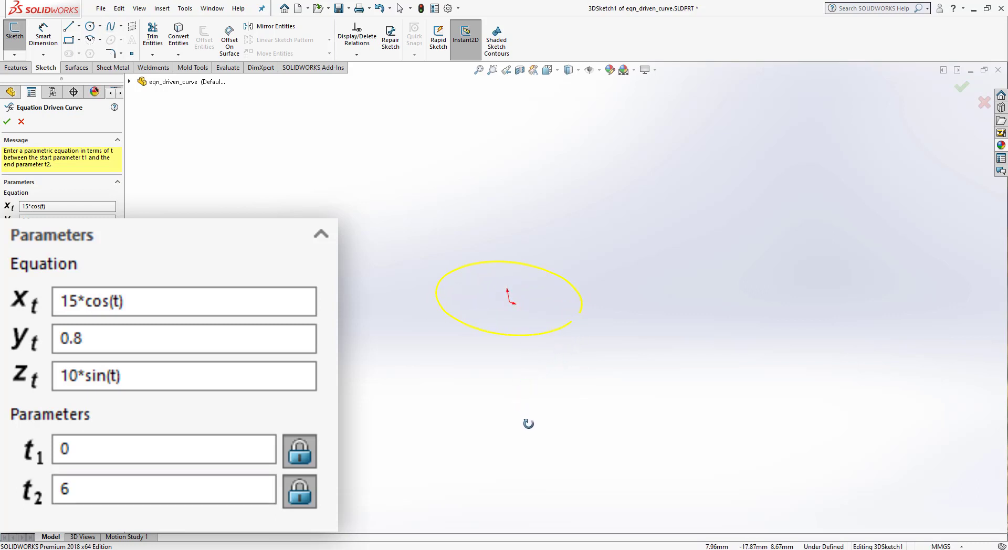
pyautogui.scroll(-4, 528, 293)
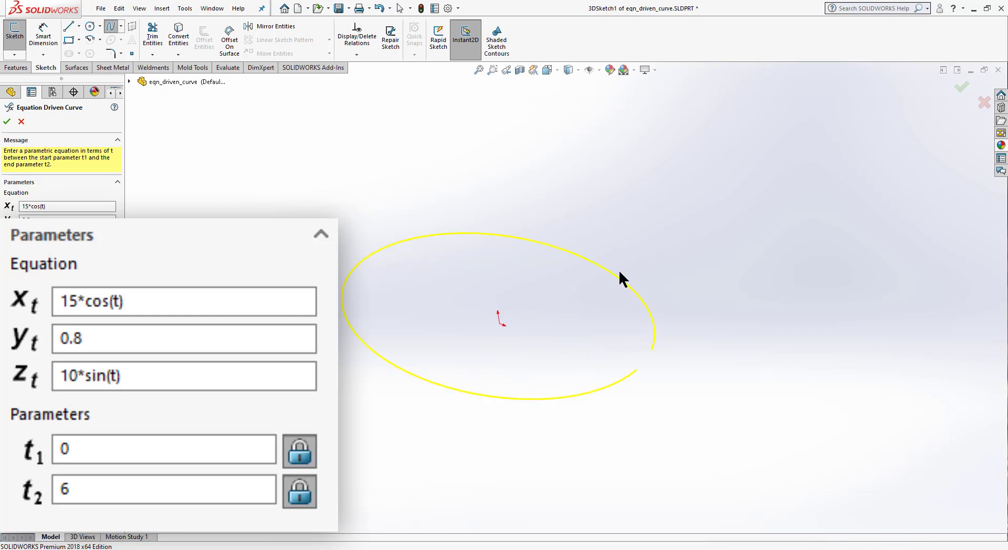
pyautogui.moveTo(513, 310); pyautogui.dragTo(412, 404, button='middle')
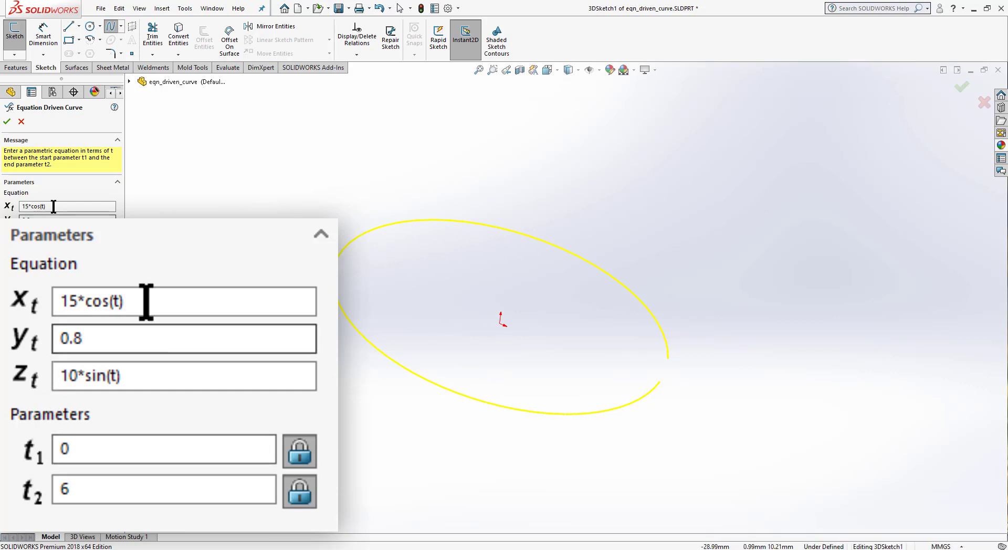
pyautogui.moveTo(54, 206); pyautogui.dragTo(4, 200)
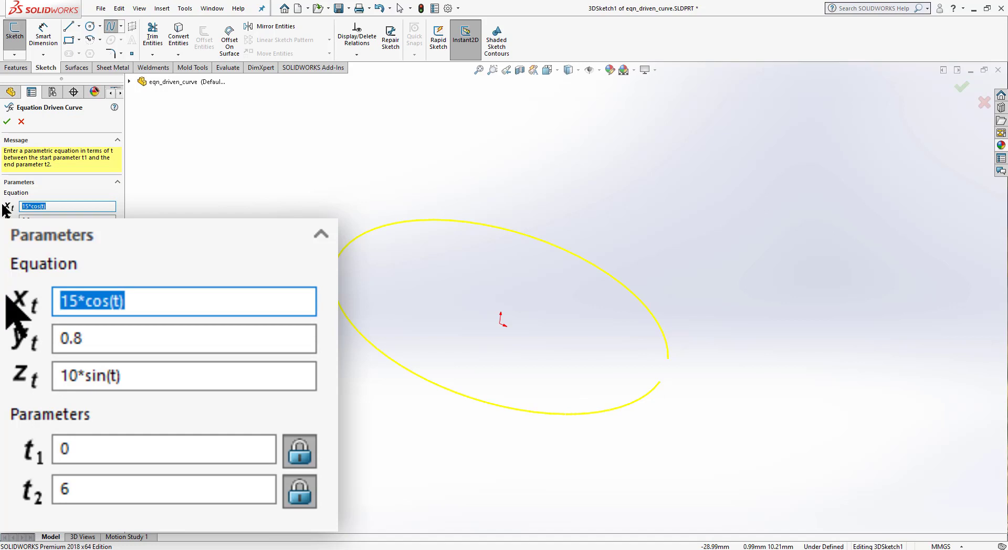
pyautogui.write('14')
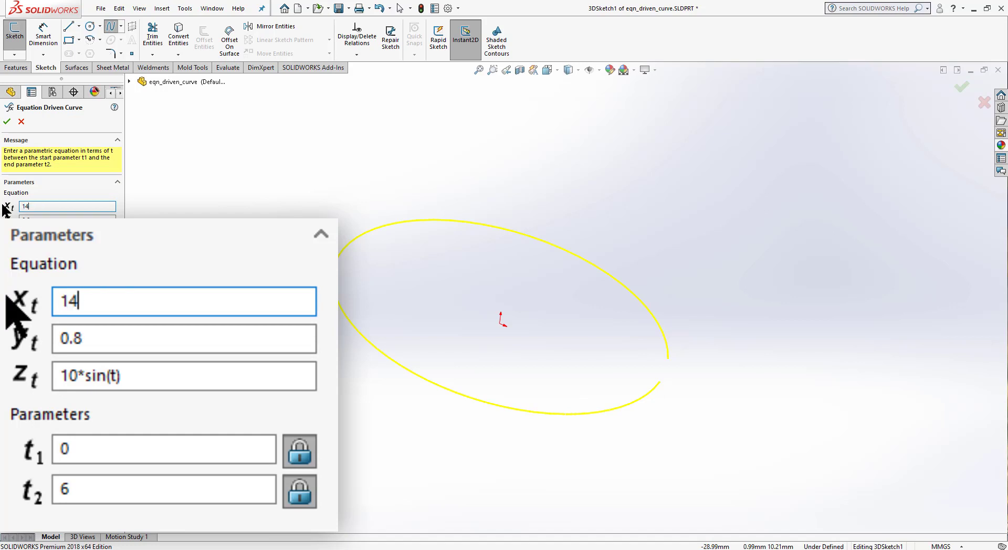
pyautogui.write('*sin(t)')
pyautogui.press('Tab')
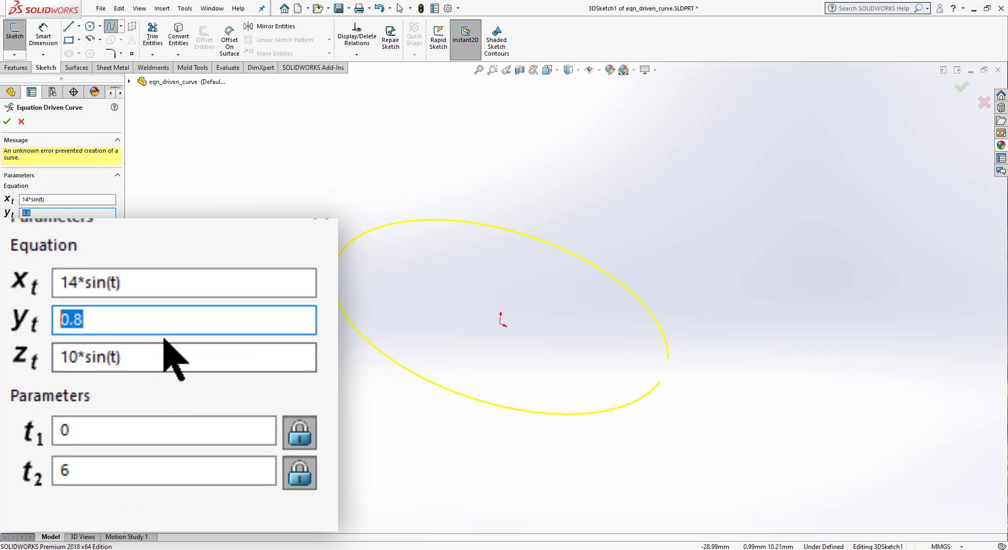
pyautogui.press('Tab')
pyautogui.write('10')
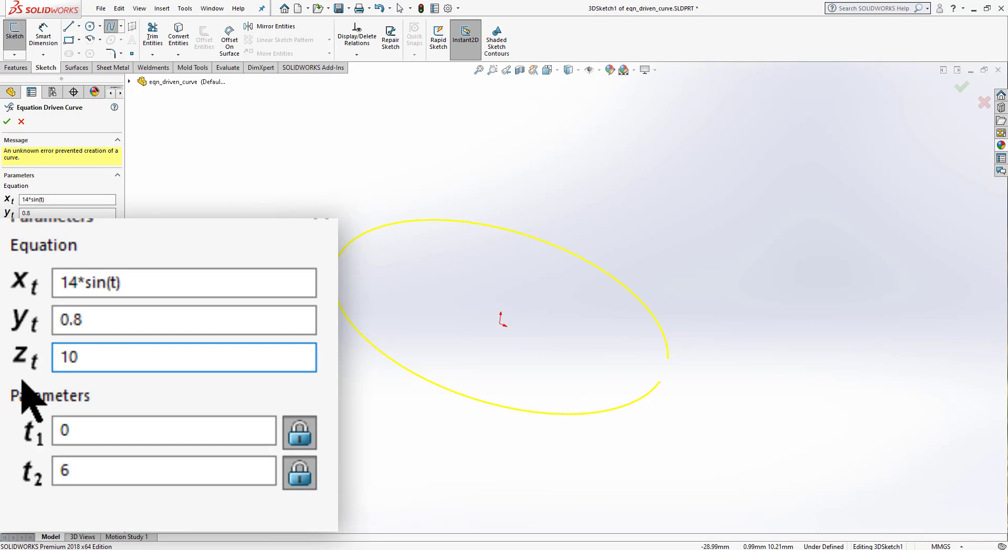
pyautogui.write('*cos(t)')
pyautogui.press('Tab')
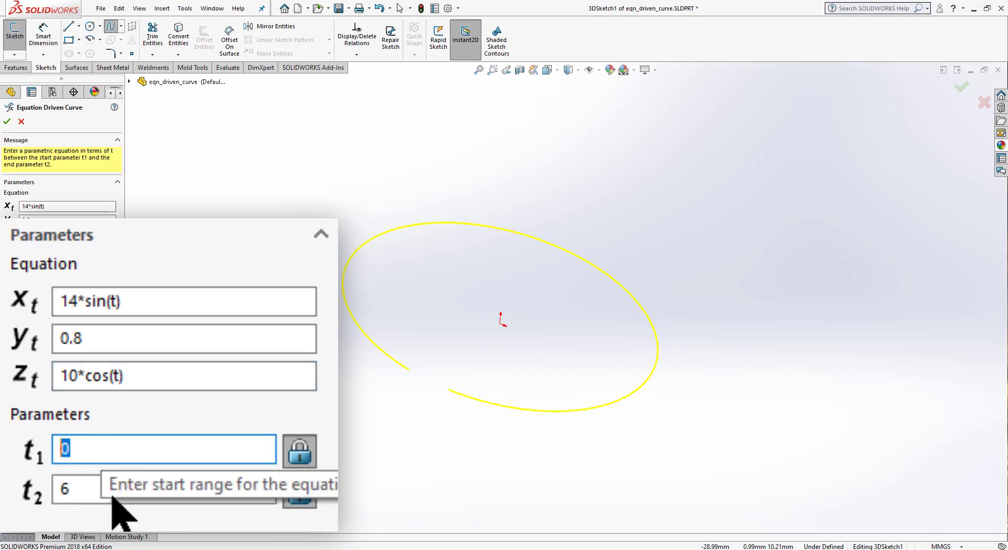
# Set the 3D curve's end parameter t2 to pi
pyautogui.press('Tab')
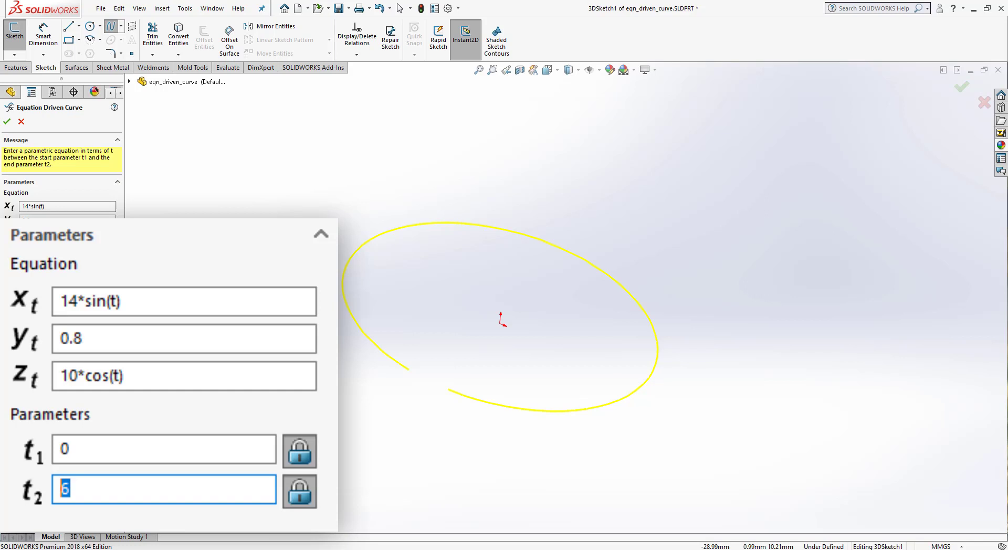
pyautogui.write('pi')
pyautogui.moveTo(504, 368); pyautogui.dragTo(462, 420, button='middle')
# Clear the 3D curve's x, y and z equations and both of its range parameters
pyautogui.doubleClick(67, 489)
pyautogui.press('BackSpace')
pyautogui.hotkey('shift', 'Tab')
pyautogui.press('BackSpace')
pyautogui.hotkey('shift', 'Tab')
pyautogui.press('BackSpace')
pyautogui.hotkey('shift', 'Tab')
pyautogui.press('BackSpace')
pyautogui.hotkey('shift', 'Tab')
pyautogui.press('BackSpace')
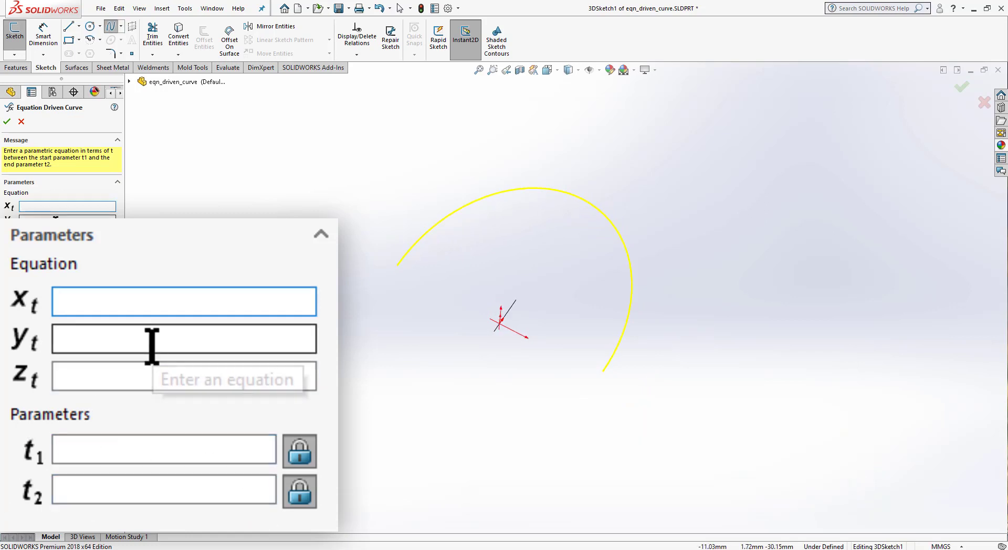
# Enter the parametric equations 14*sin(t) for x, 4*t for y and 10*cos(t) for z
pyautogui.write('14*si')
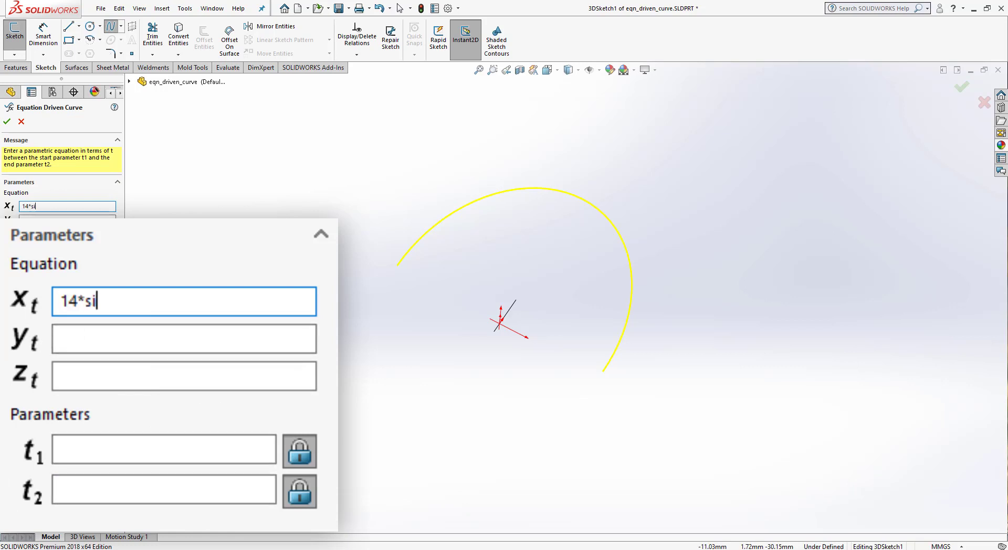
pyautogui.write('n(t')
pyautogui.click(68, 216)
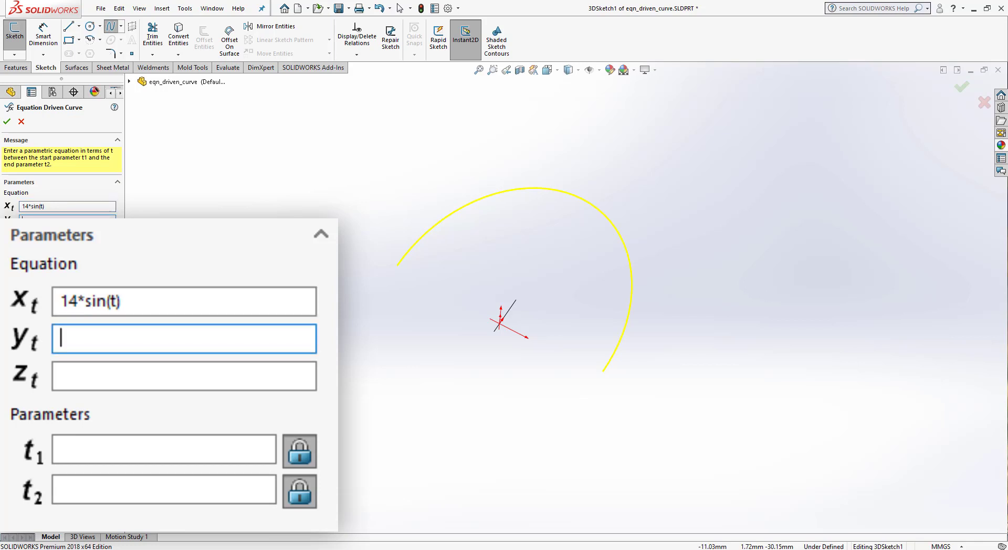
pyautogui.write('4*t')
pyautogui.click(97, 375)
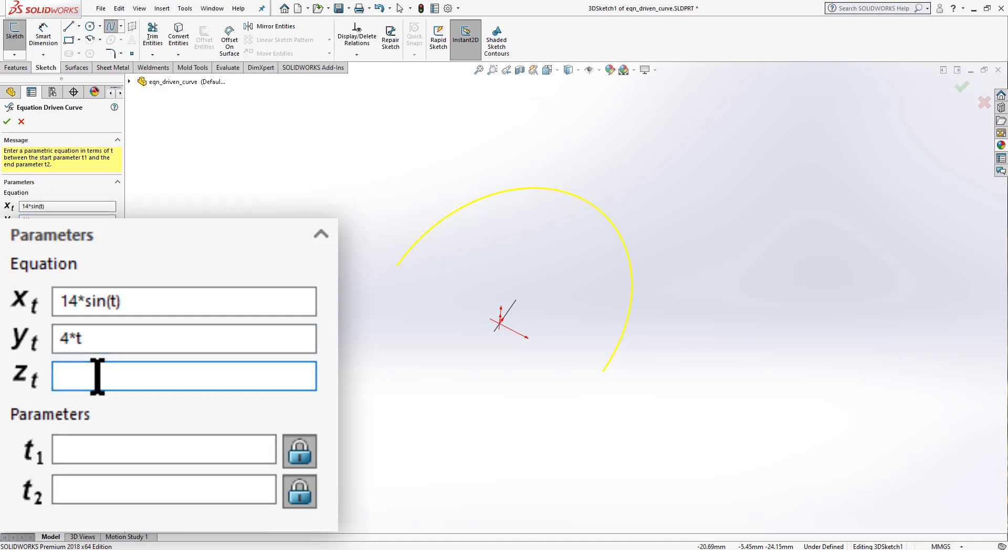
pyautogui.write('10*cos()t')
# Set the helical 3D curve's range from t1 = 0 to t2 = pi
pyautogui.click(82, 447)
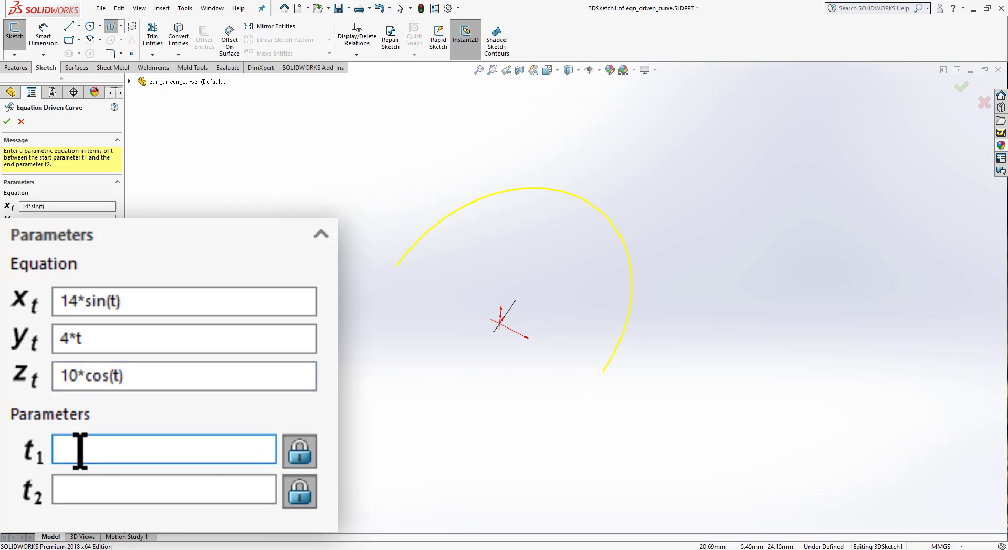
pyautogui.write('0')
pyautogui.press('Tab')
pyautogui.write('pi')
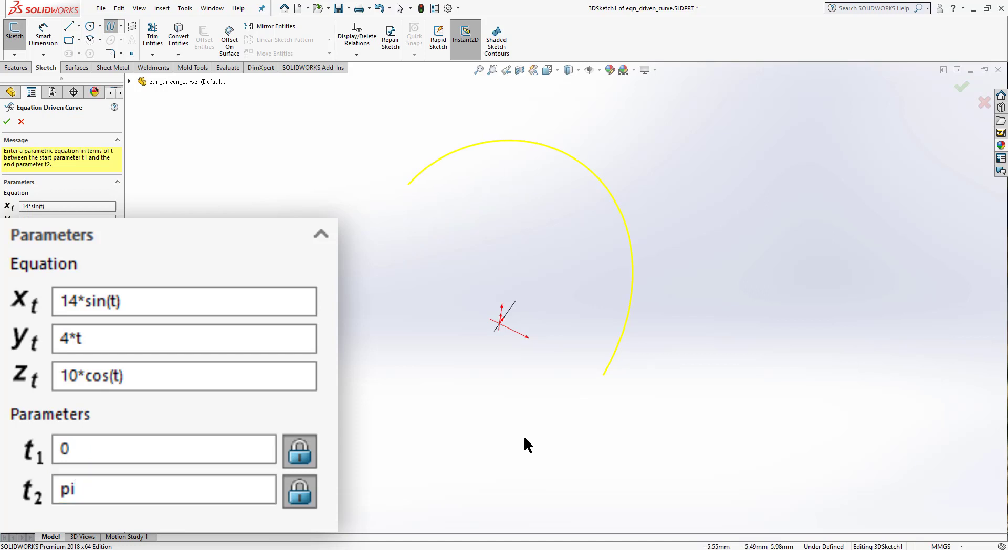
# Change the helical 3D curve's z equation to 14*cos(t) and set its end parameter t2 to 12
pyautogui.moveTo(525, 449); pyautogui.dragTo(558, 378, button='middle')
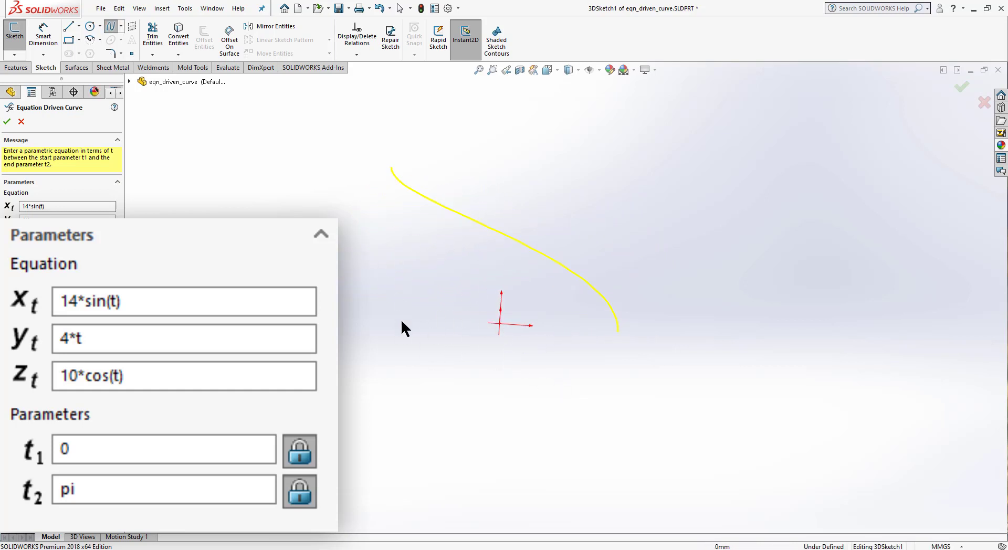
pyautogui.doubleClick(75, 376)
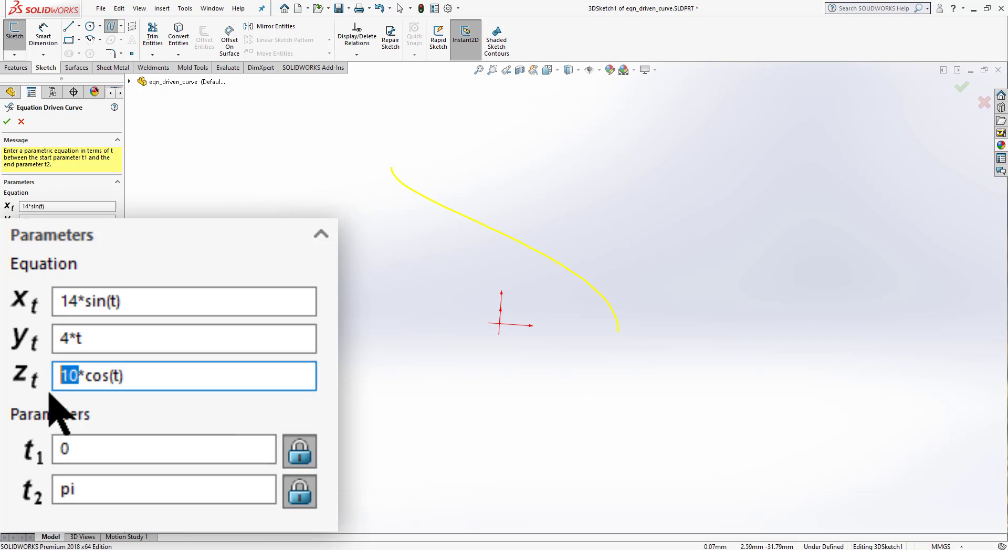
pyautogui.write('14')
pyautogui.doubleClick(56, 482)
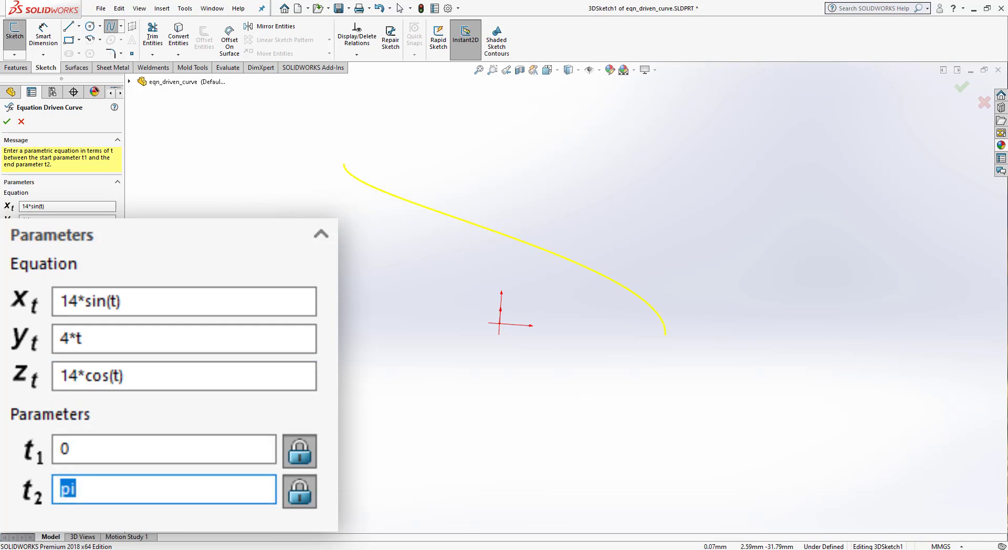
pyautogui.write('12')
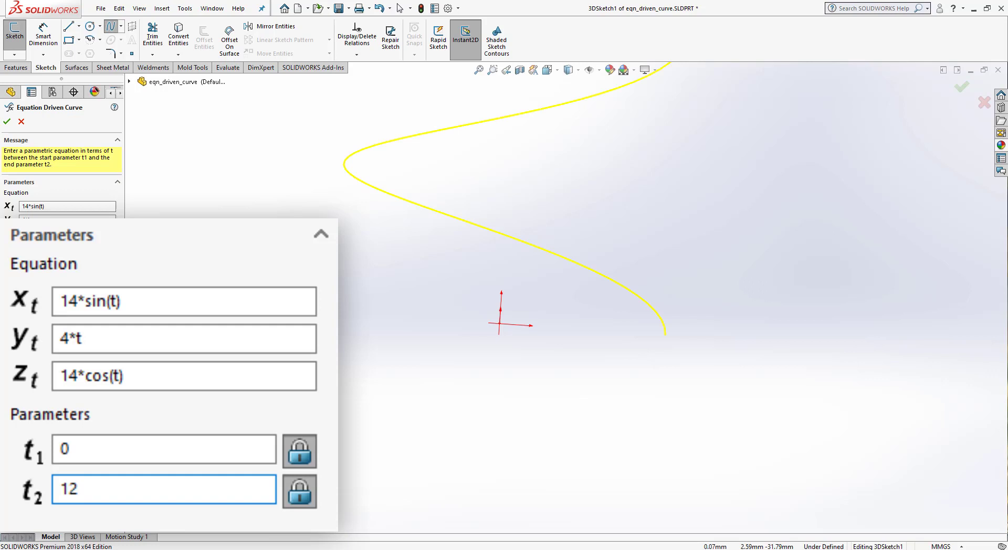
pyautogui.moveTo(527, 282); pyautogui.dragTo(577, 289, button='middle')
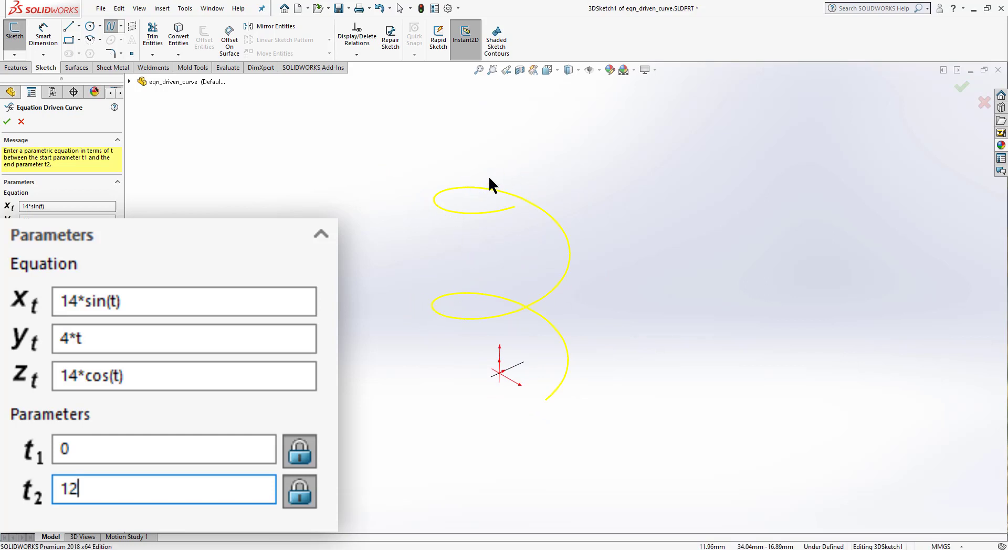
# Set the helical curve's end parameter t2 to 20 and accept the equation driven curve
pyautogui.moveTo(93, 484); pyautogui.dragTo(42, 484)
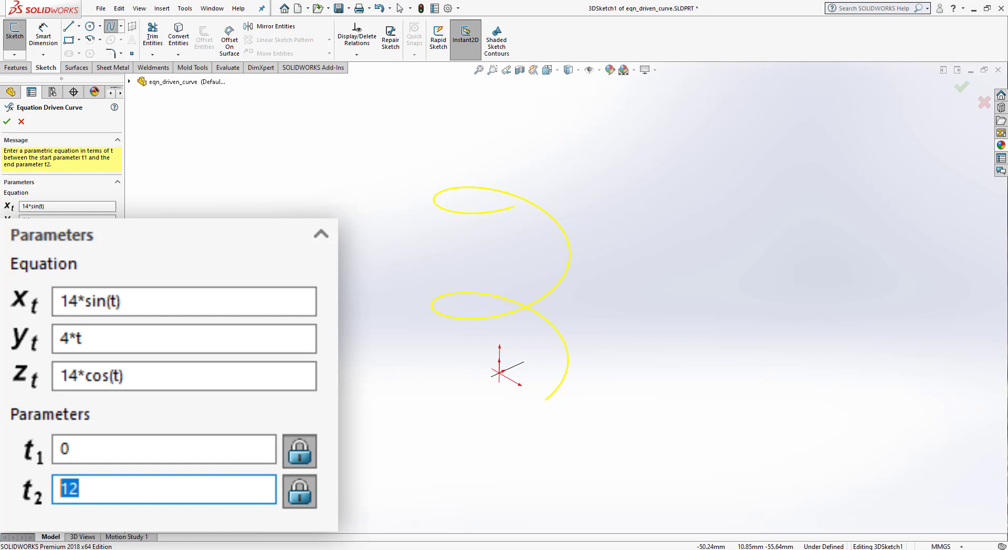
pyautogui.write('20')
pyautogui.scroll(3, 610, 325)
pyautogui.scroll(-2, 611, 316)
pyautogui.moveTo(597, 227); pyautogui.dragTo(581, 250, button='middle')
pyautogui.scroll(-3, 581, 250)
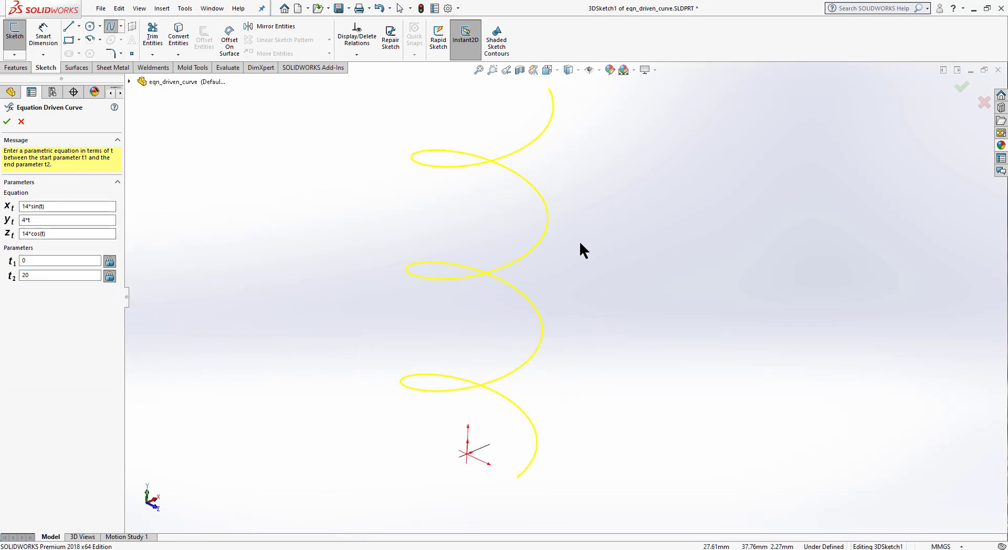
pyautogui.moveTo(564, 288); pyautogui.dragTo(562, 326, button='middle')
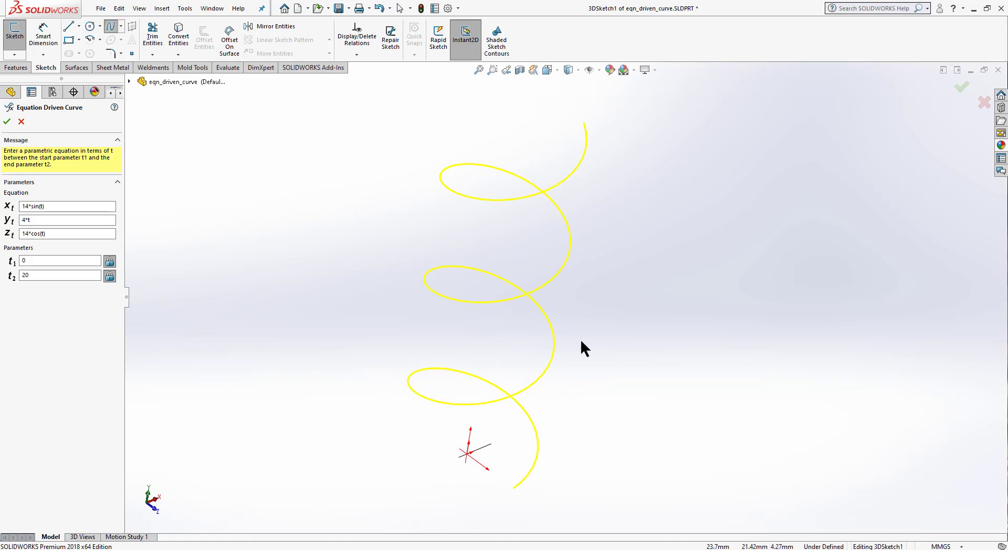
pyautogui.click(7, 122)
pyautogui.moveTo(601, 341); pyautogui.dragTo(428, 483, button='middle')
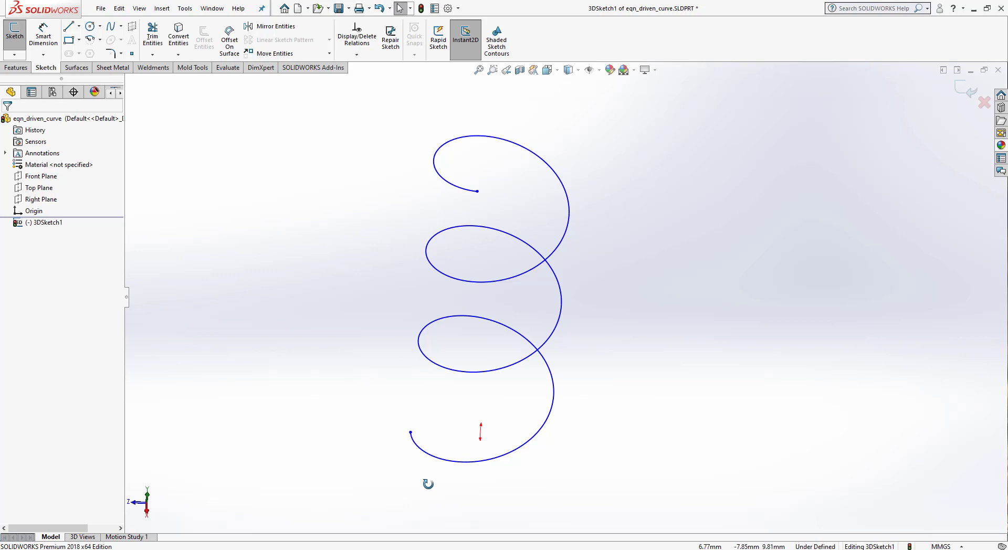
# Delete the helical curve and exit the 3D sketch without keeping it
pyautogui.moveTo(619, 501); pyautogui.dragTo(315, 104)
pyautogui.press('Delete')
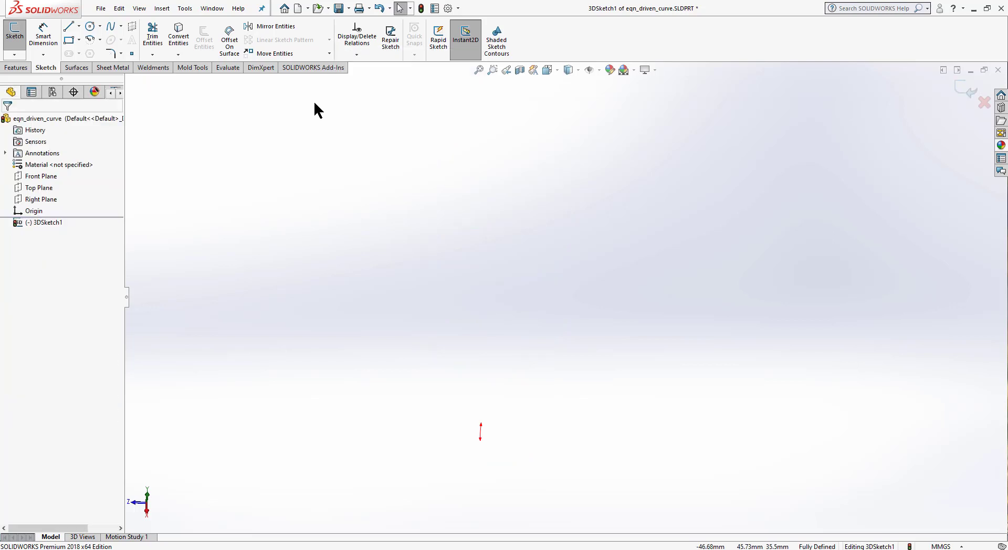
pyautogui.click(984, 102)
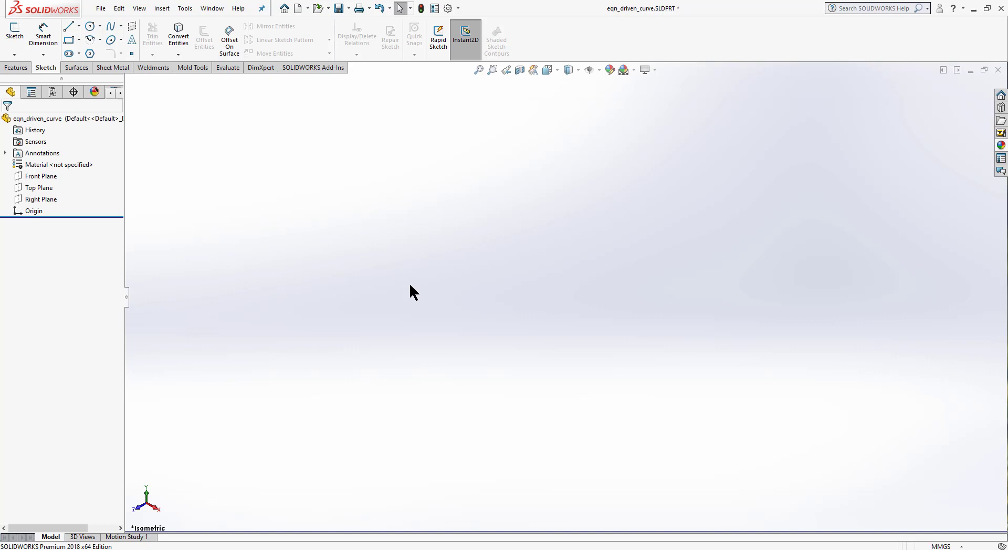
# Create a new 3D sketch from the front view and start an equation driven curve in it
pyautogui.hotkey('ctrl', '1')
pyautogui.click(14, 55)
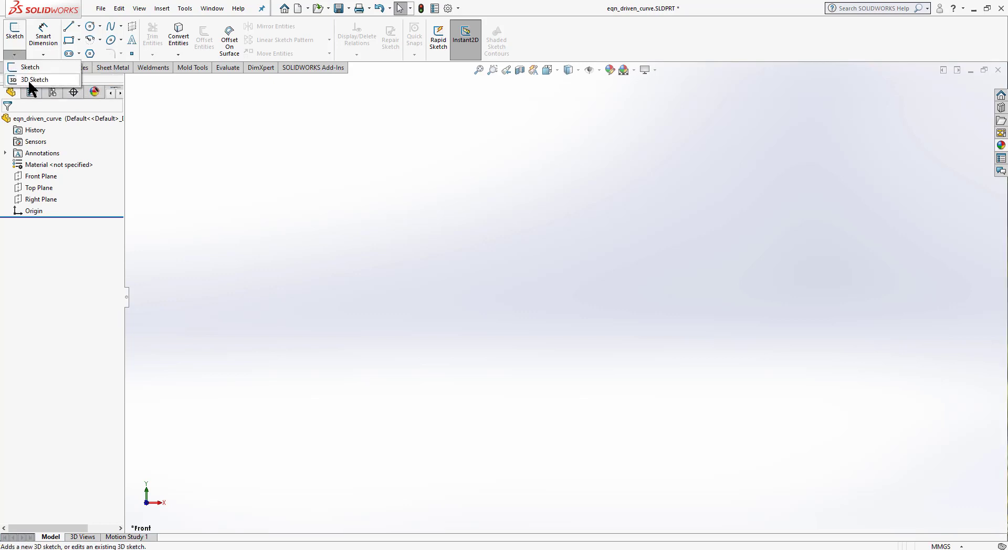
pyautogui.click(30, 80)
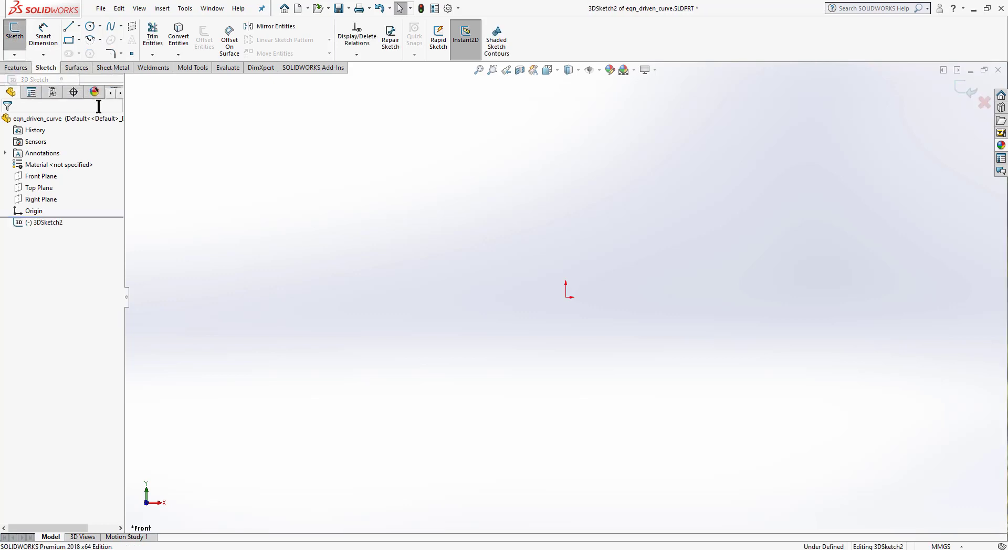
pyautogui.click(121, 25)
pyautogui.click(142, 77)
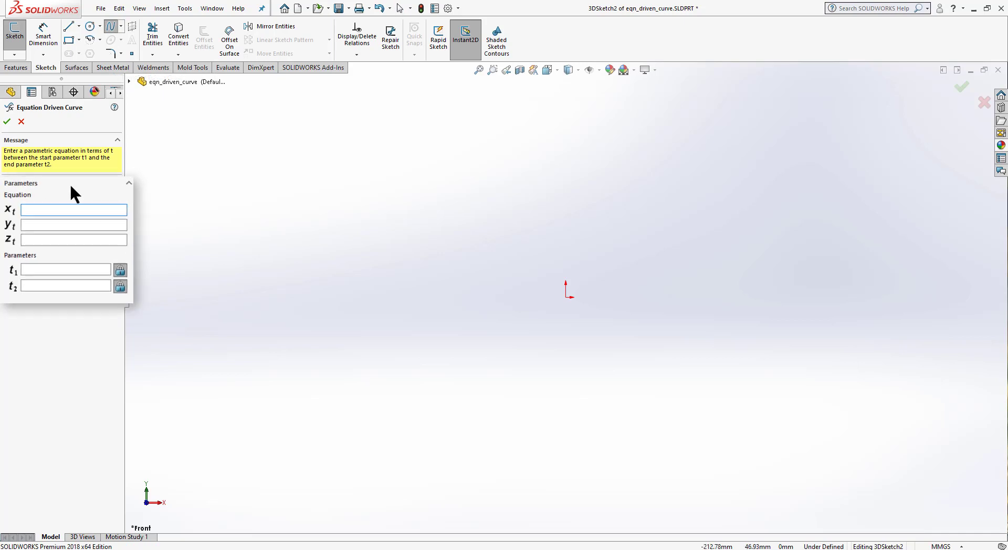
# Enter the parametric equations 10*sin(t) for x, 2*cos(3*t) for y and 10*cos(t) for z
pyautogui.write('10*s')
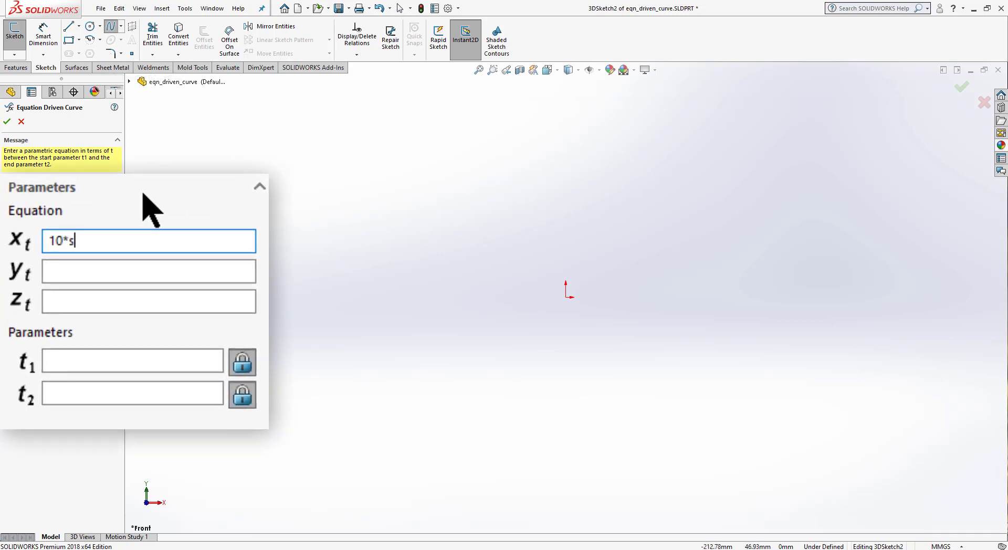
pyautogui.write('in(t)')
pyautogui.press('Tab')
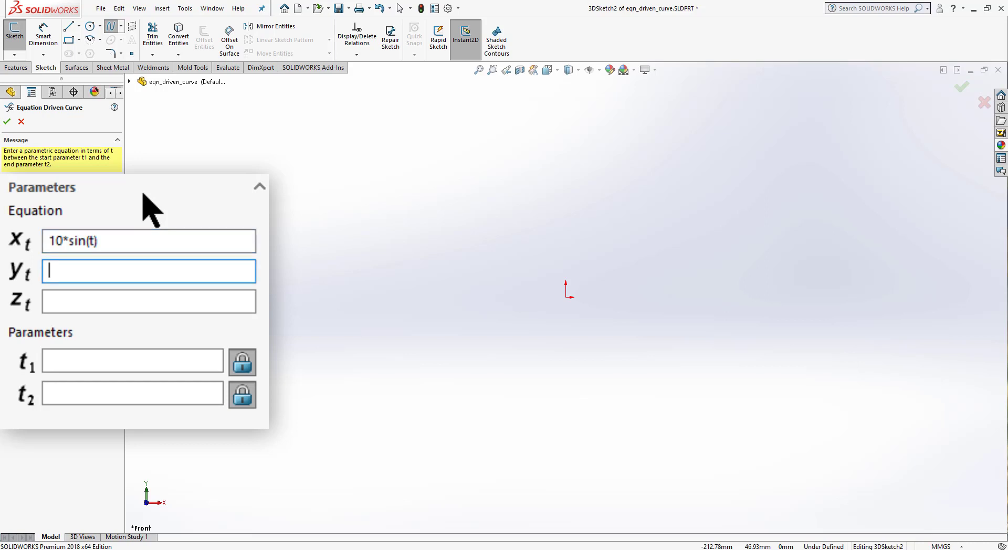
pyautogui.write('2*cos(3*t)')
pyautogui.press('Tab')
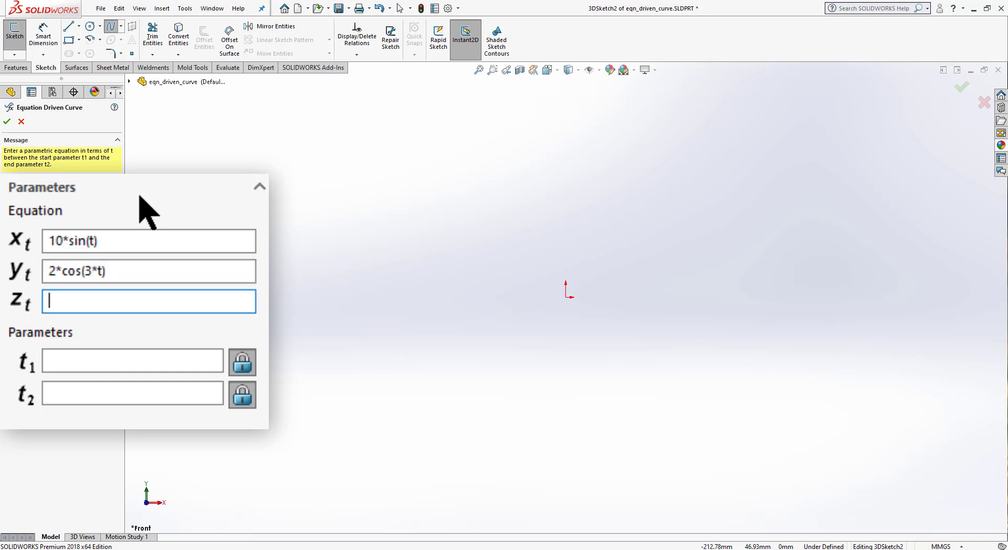
pyautogui.write('10*cos(t')
pyautogui.press('Tab')
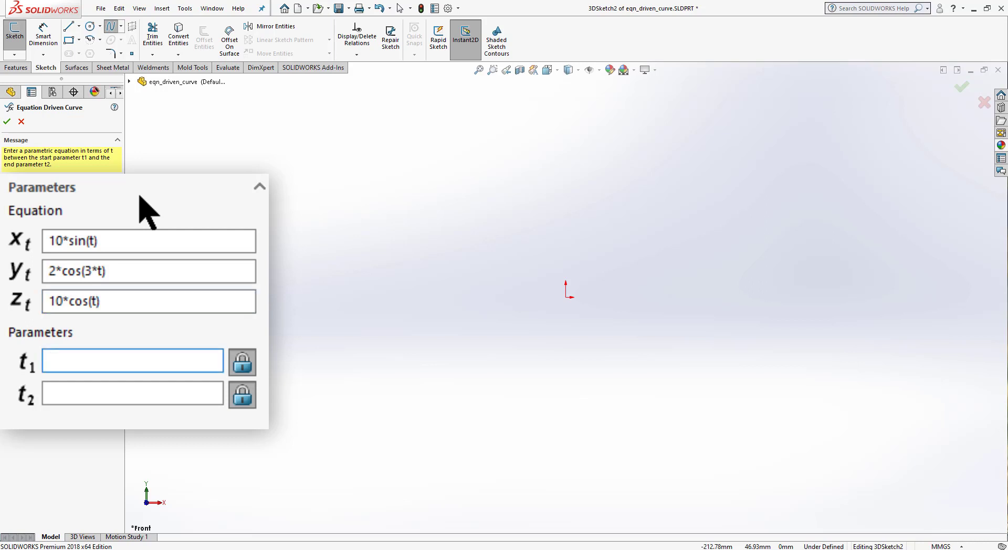
# Set the wavy 3D curve's range from t1 = 0 to t2 = pi and accept the curve
pyautogui.write('0')
pyautogui.press('Tab')
pyautogui.write('pi')
pyautogui.click(572, 298)
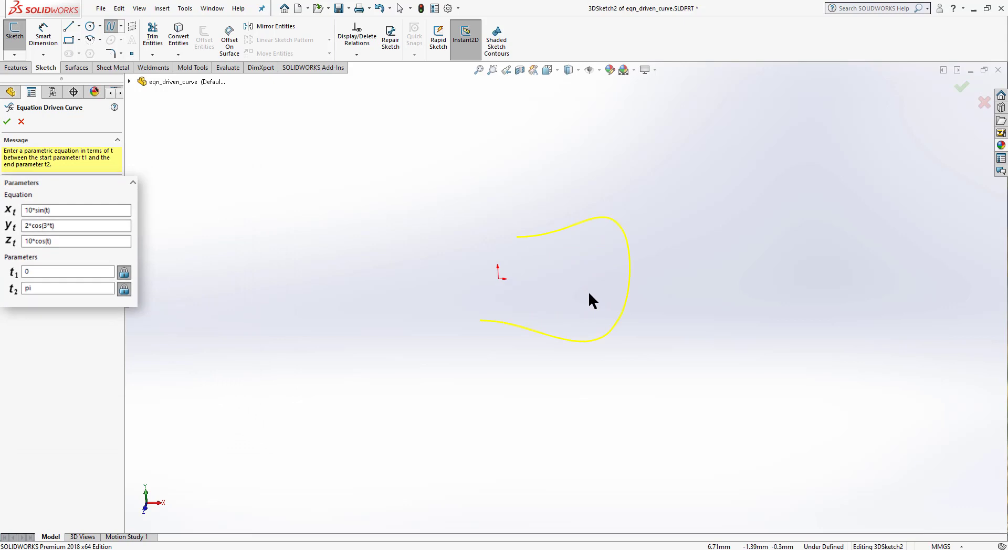
pyautogui.moveTo(588, 300); pyautogui.dragTo(603, 289, button='middle')
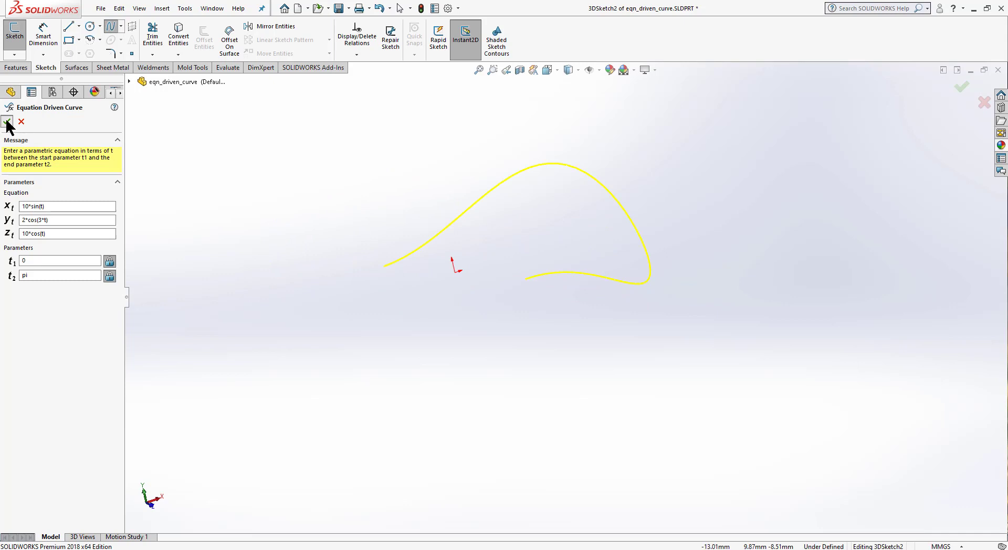
pyautogui.click(7, 122)
pyautogui.moveTo(593, 399); pyautogui.dragTo(364, 266, button='middle')
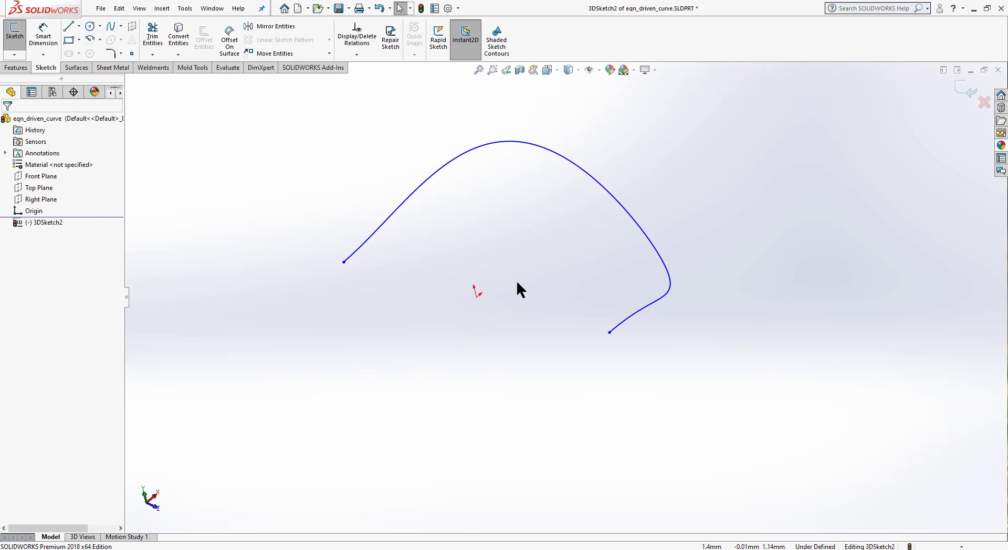
pyautogui.moveTo(517, 290); pyautogui.dragTo(516, 269, button='middle')
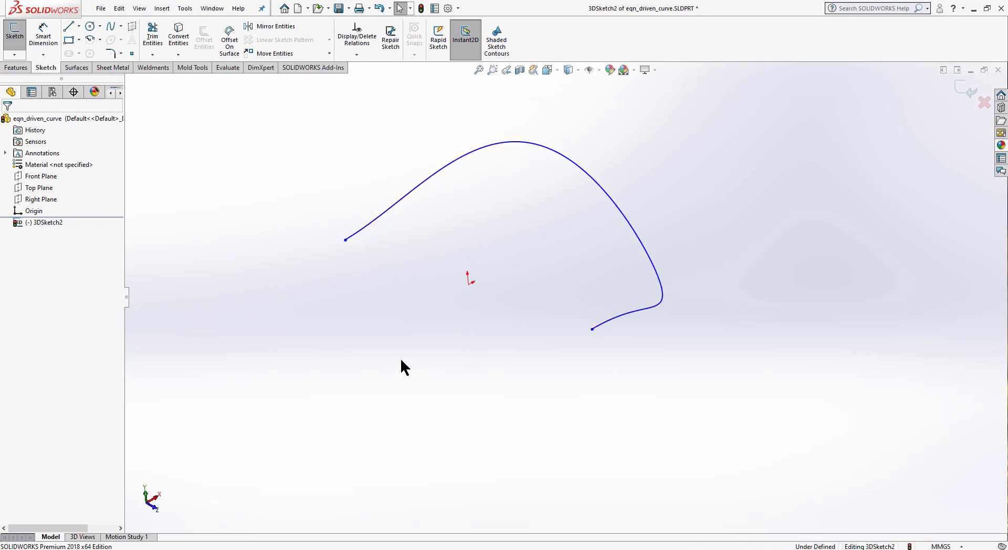
# Start a second equation driven curve with the same equations: x = 10*sin(t), y = 2*cos(3*t), z = 10*cos(t)
pyautogui.click(122, 26)
pyautogui.click(142, 78)
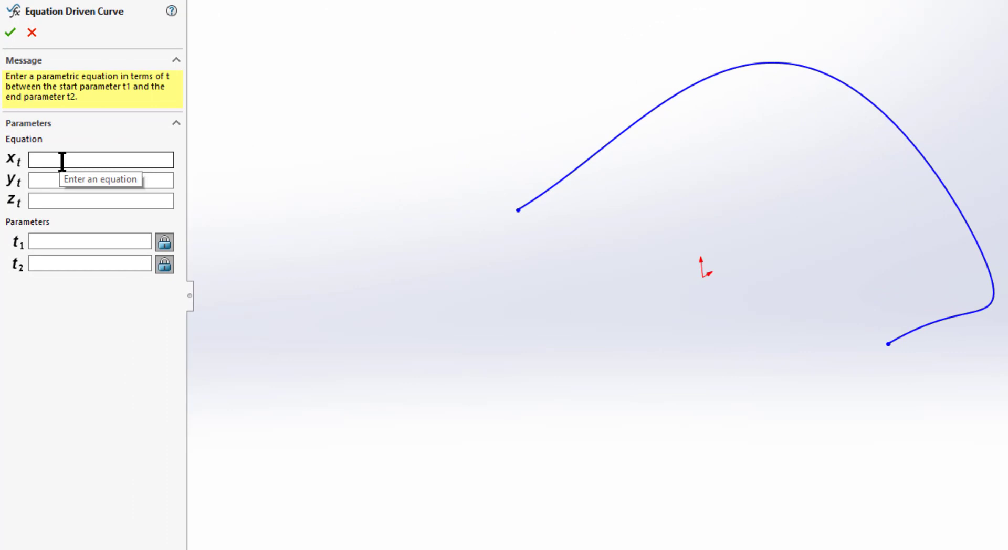
pyautogui.click(62, 161)
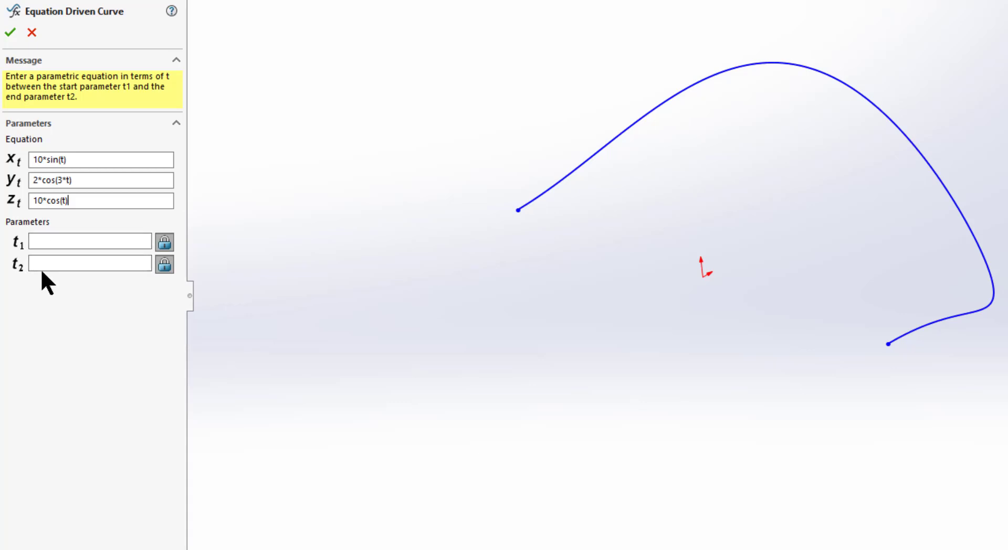
# Set the second curve's range from t1 = -pi to t2 = 0 and accept it to close the loop
pyautogui.click(46, 242)
pyautogui.click(40, 264)
pyautogui.write('0')
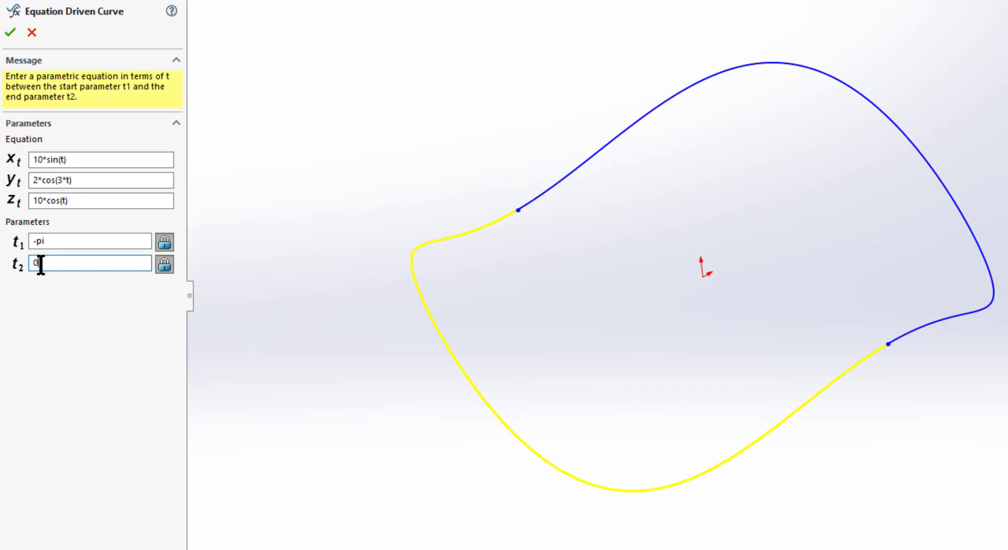
pyautogui.click(10, 32)
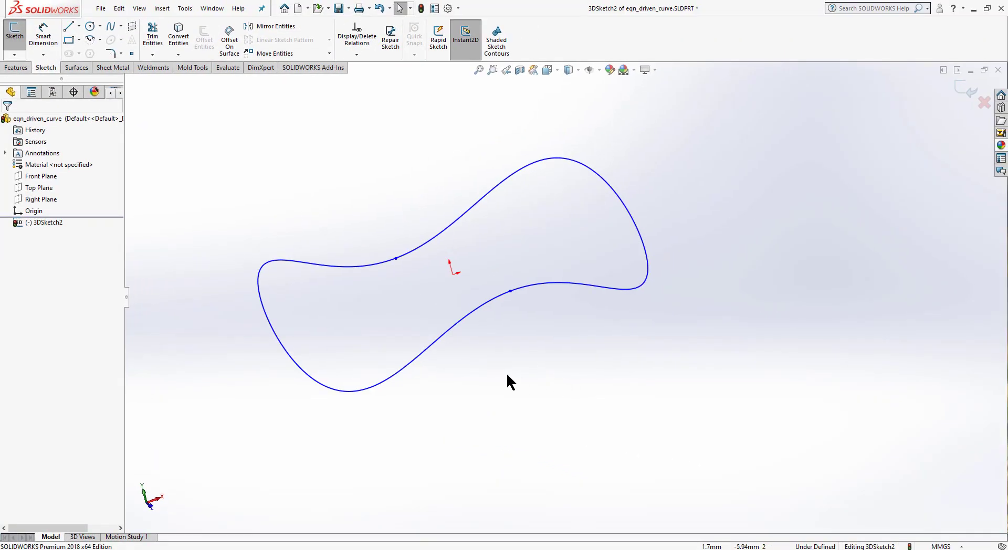
pyautogui.moveTo(507, 375)
pyautogui.mouseDown(button='middle')
pyautogui.moveTo(518, 384)
pyautogui.moveTo(520, 360)
pyautogui.moveTo(526, 378)
pyautogui.mouseUp(button='middle')
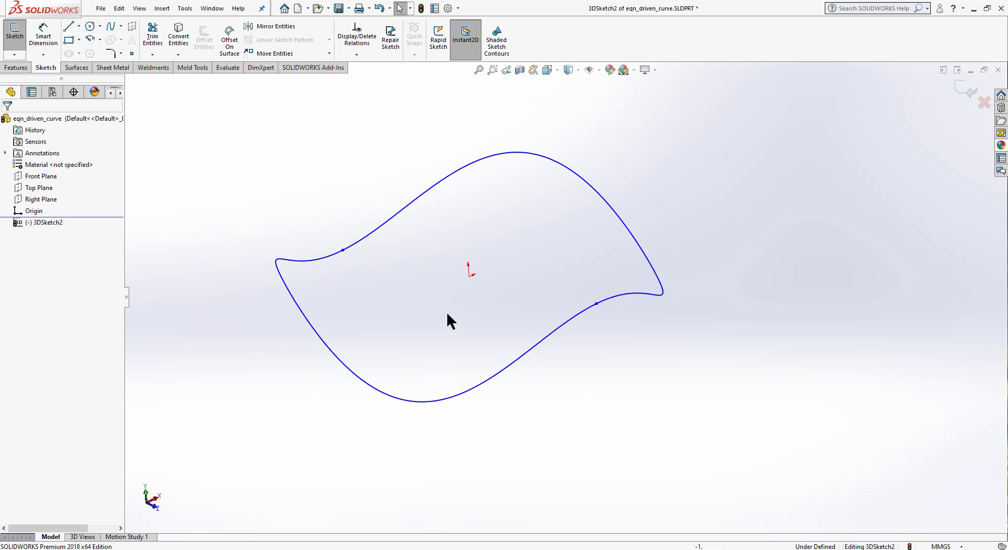
# Exit the 3D sketch and join its two curve halves into one composite curve
pyautogui.click(617, 305)
pyautogui.click(576, 363)
pyautogui.click(17, 52)
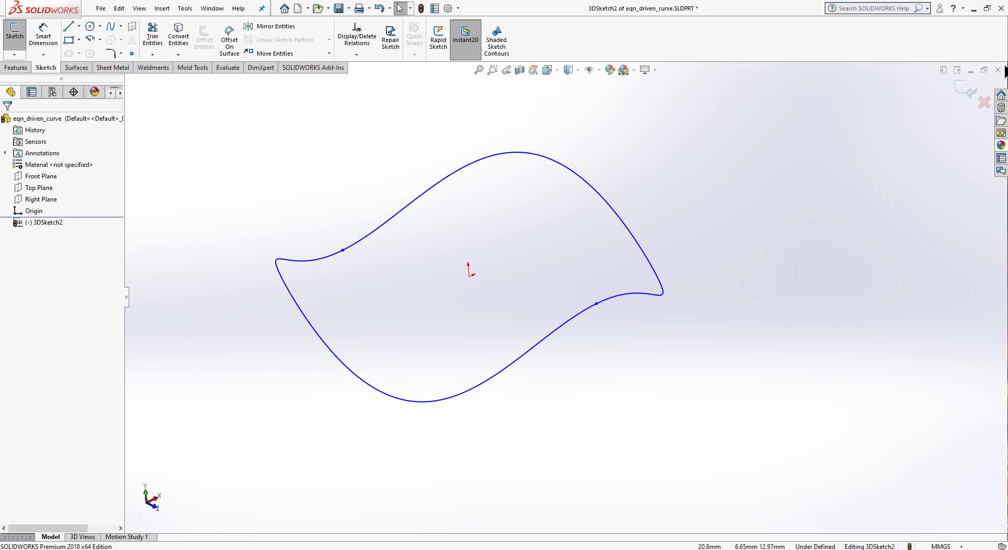
pyautogui.click(23, 66)
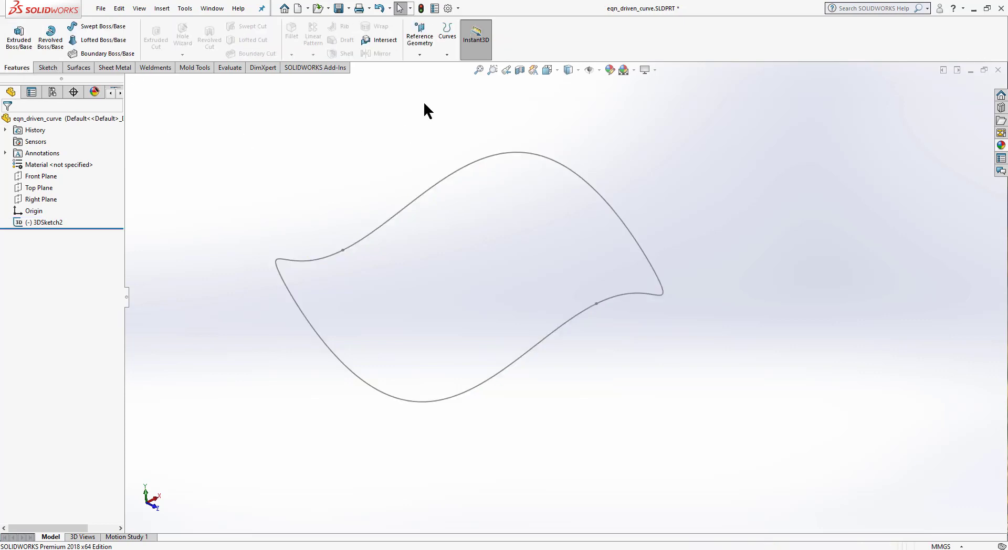
pyautogui.click(448, 52)
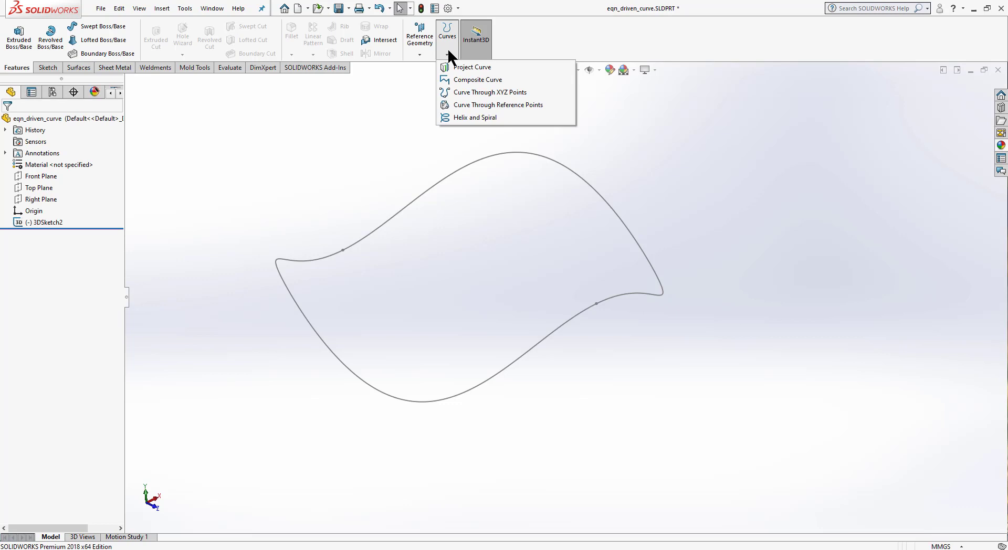
pyautogui.click(502, 79)
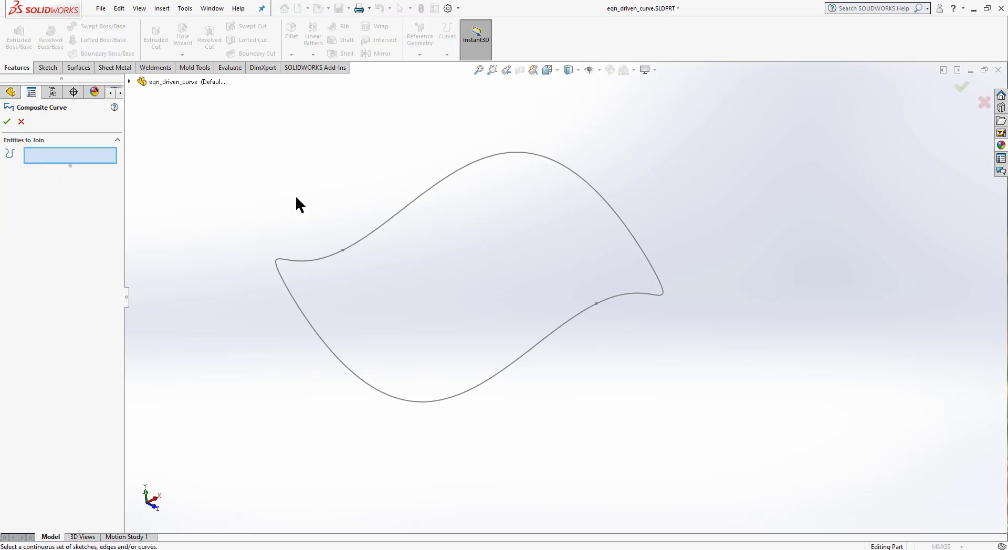
pyautogui.click(309, 261)
pyautogui.click(7, 121)
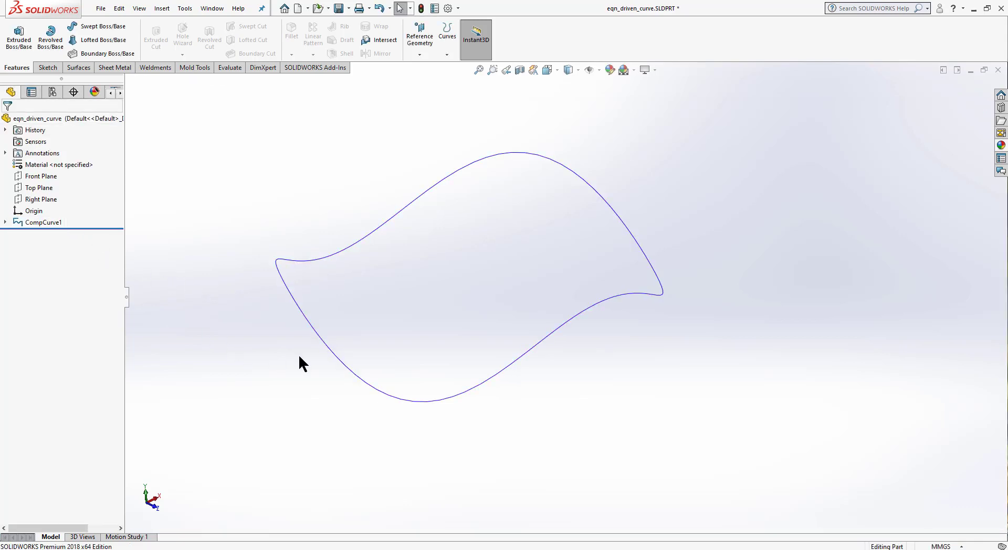
pyautogui.click(317, 337)
# Create a reference plane offset 10 mm from the Top Plane, flipped to lie below the wavy loop
pyautogui.moveTo(300, 428); pyautogui.dragTo(586, 238, button='middle')
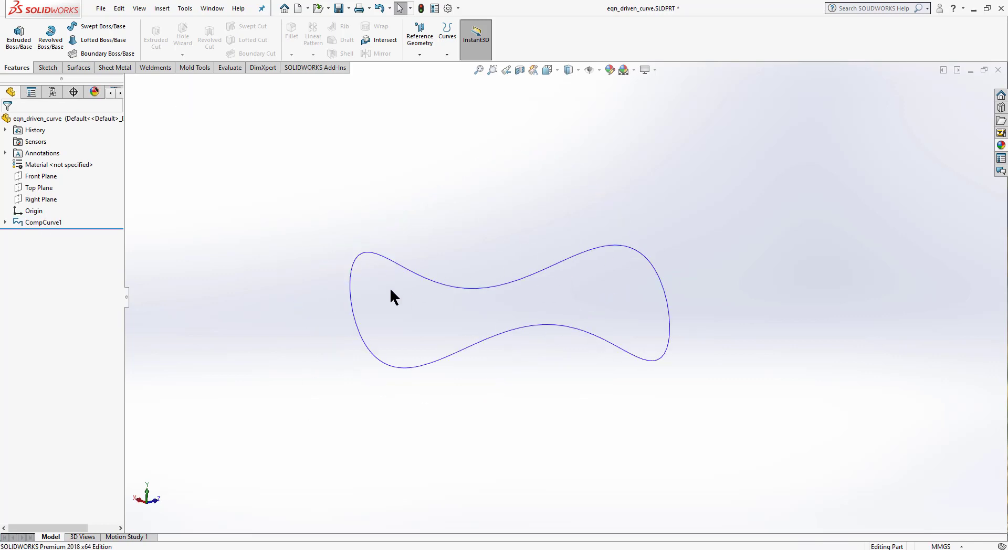
pyautogui.moveTo(397, 345); pyautogui.dragTo(528, 351, button='middle')
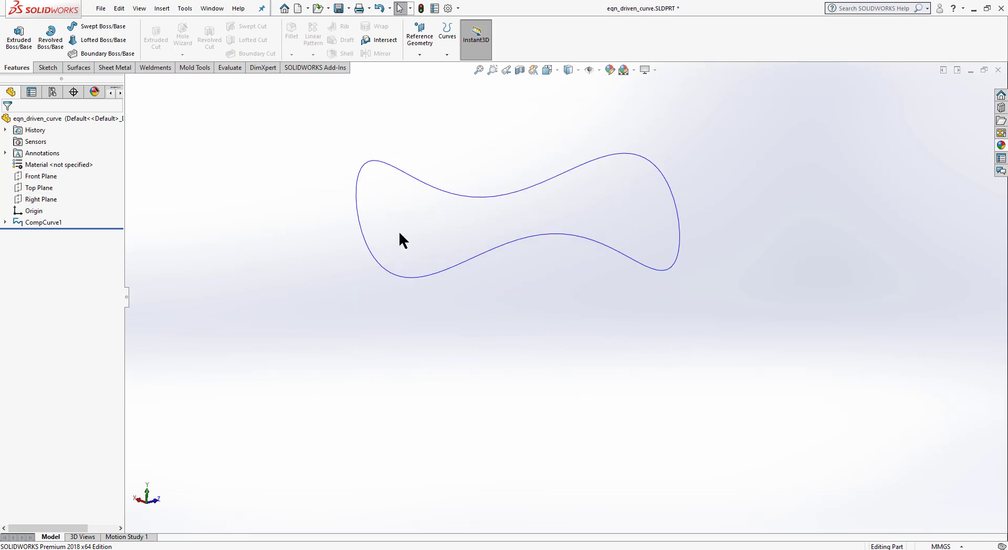
pyautogui.click(35, 188)
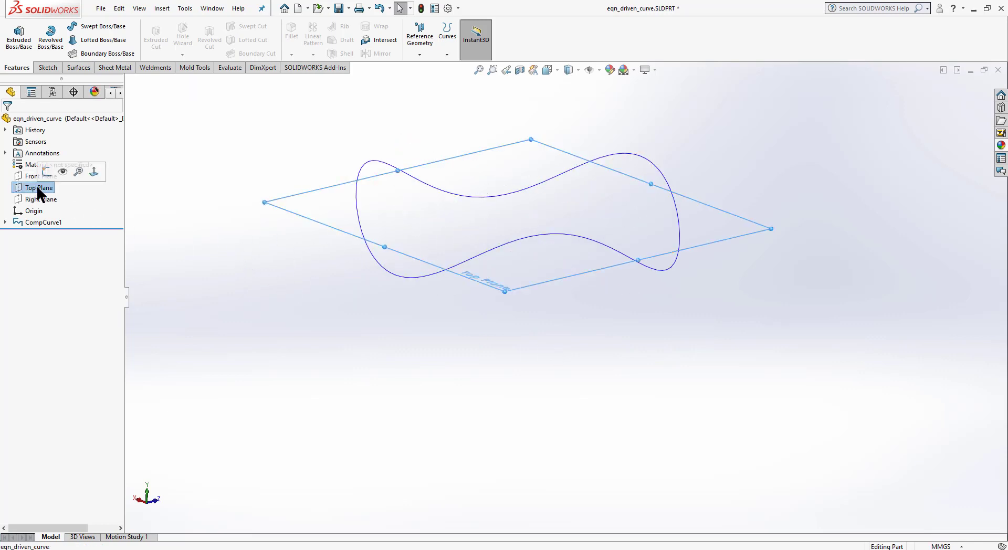
pyautogui.click(185, 210)
pyautogui.click(415, 55)
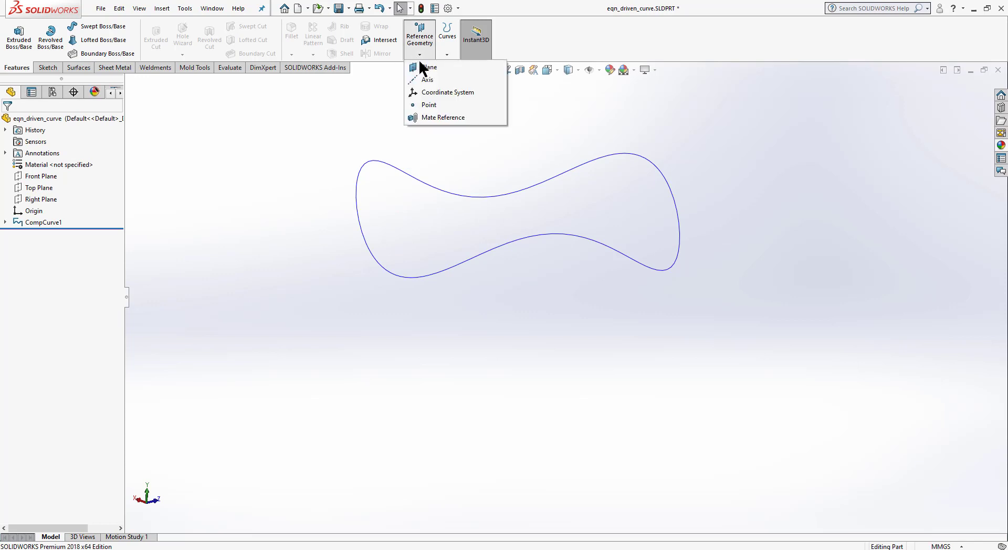
pyautogui.click(426, 69)
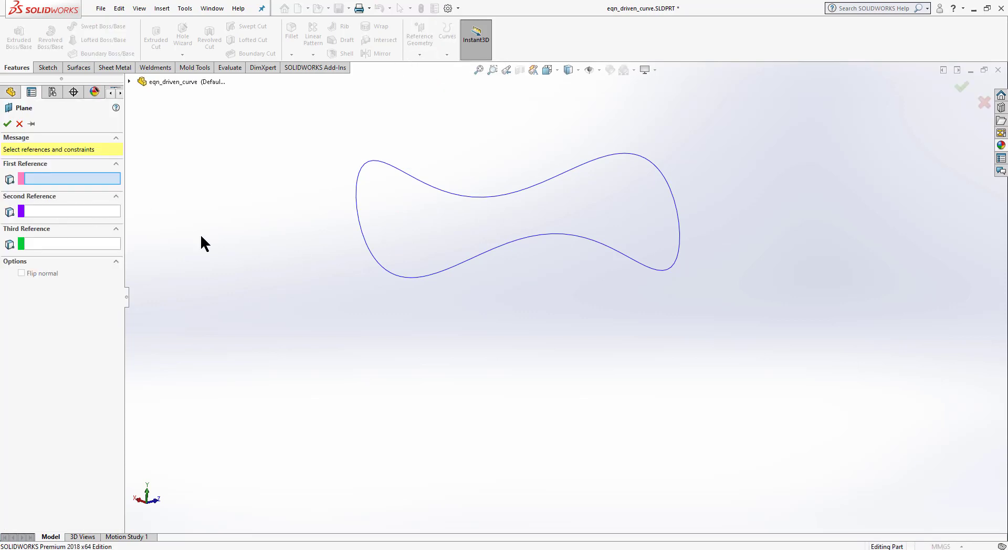
pyautogui.click(129, 82)
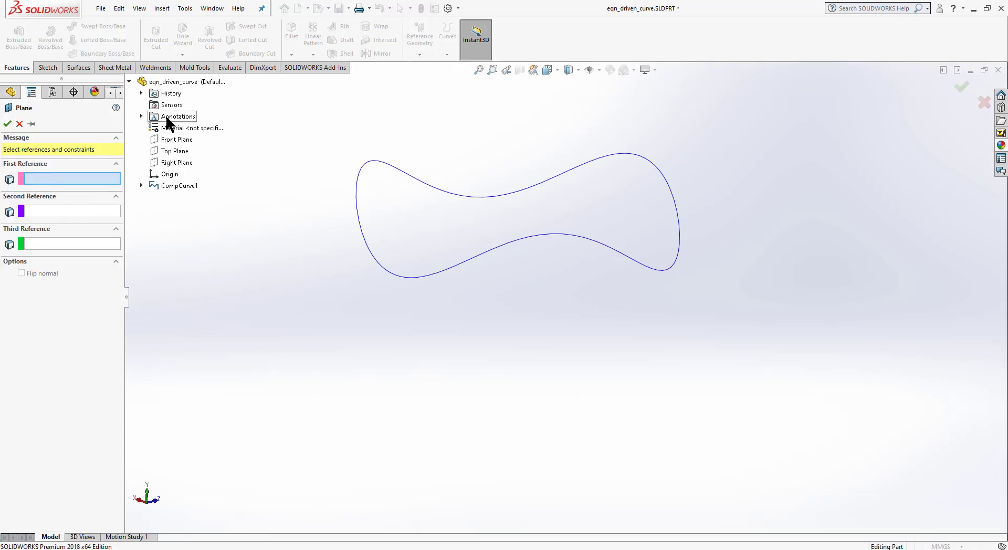
pyautogui.click(175, 153)
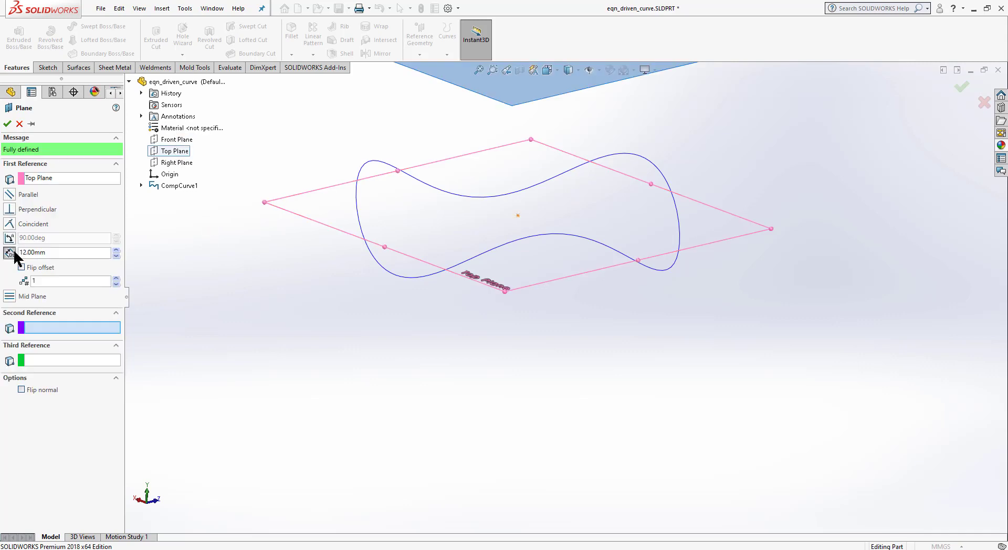
pyautogui.click(27, 268)
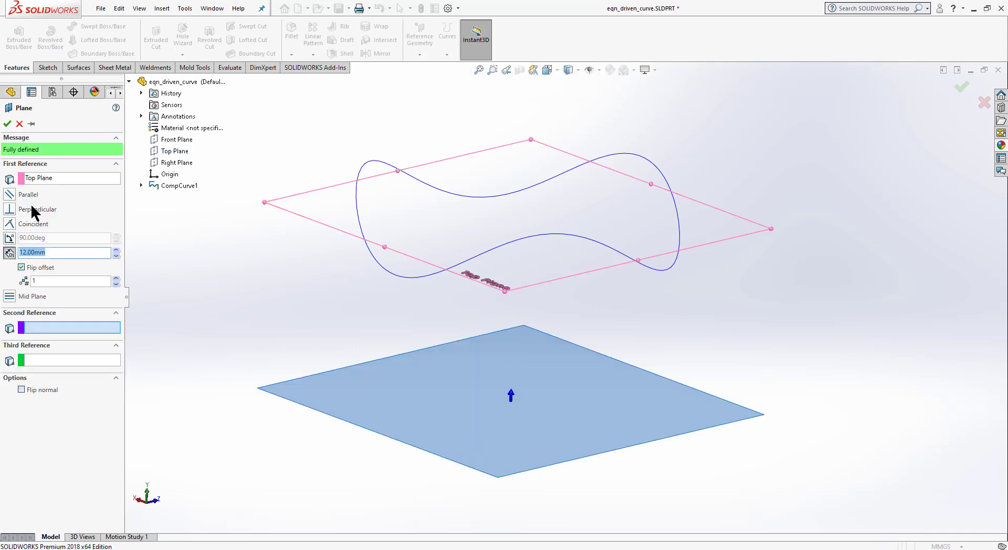
pyautogui.write('10')
pyautogui.press('Return')
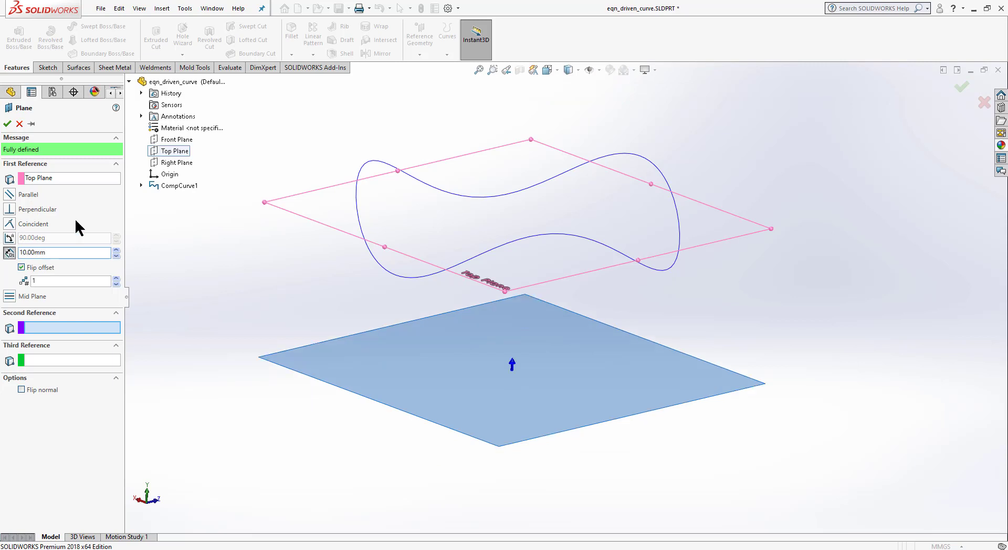
pyautogui.click(8, 124)
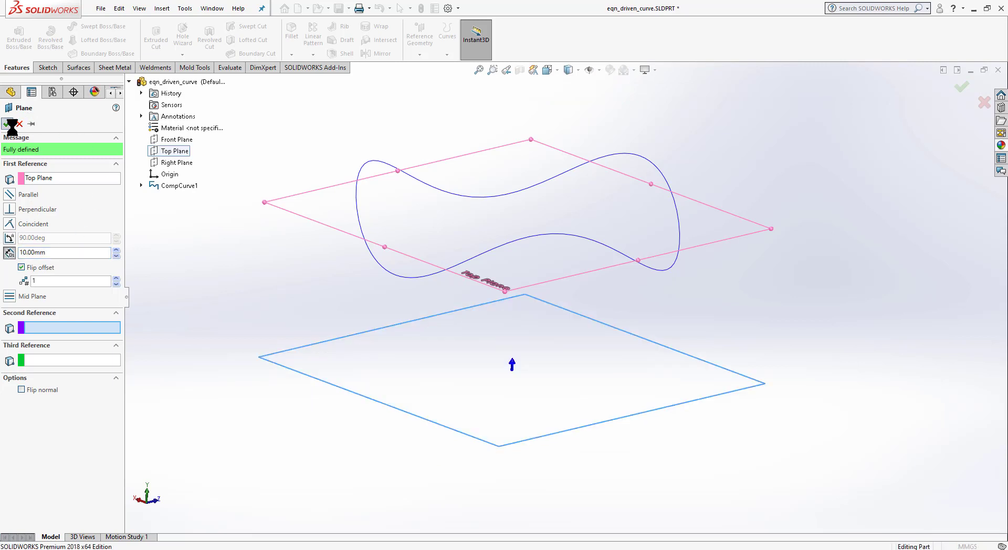
# Start a sketch on the new offset plane and draw a circle centred on the origin with a radius of about 3 mm
pyautogui.click(545, 362)
pyautogui.click(589, 331)
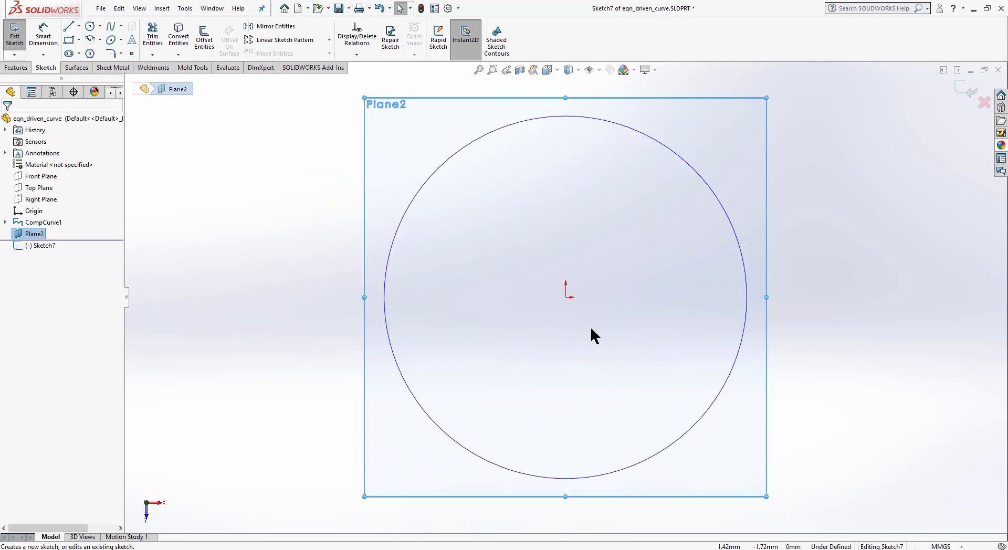
pyautogui.click(91, 26)
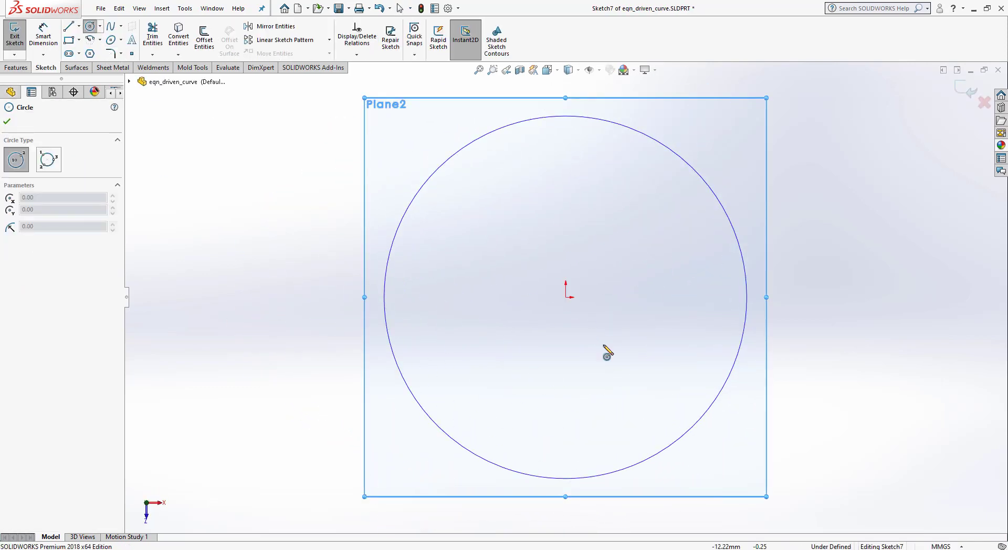
pyautogui.click(566, 297)
pyautogui.click(619, 309)
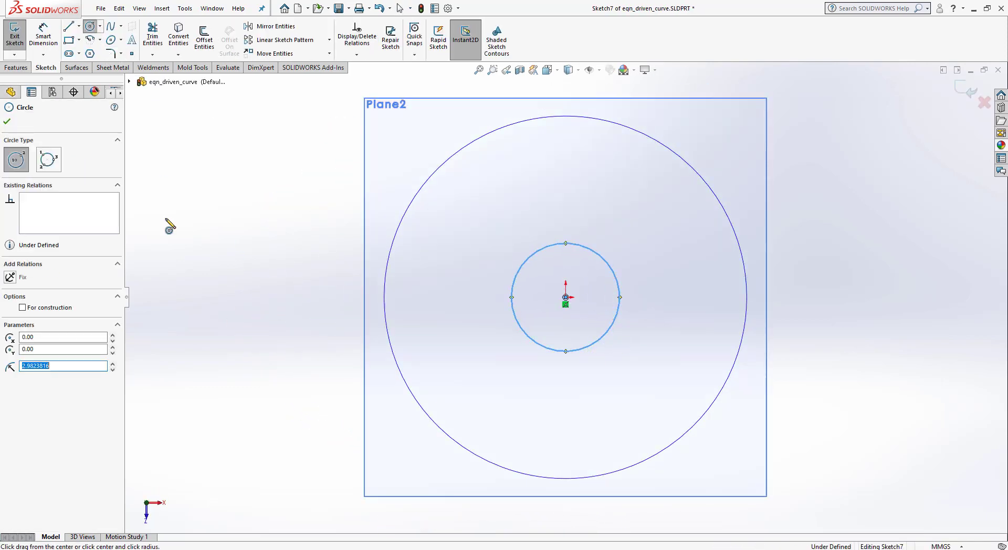
pyautogui.click(7, 121)
# Dimension the circle's diameter to 6 mm and exit the sketch
pyautogui.click(44, 34)
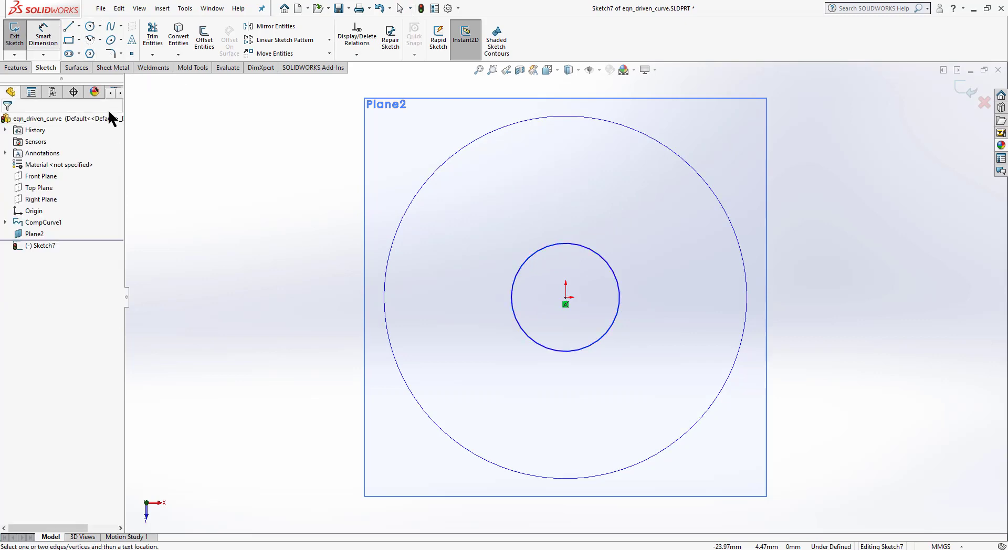
pyautogui.click(616, 314)
pyautogui.click(682, 315)
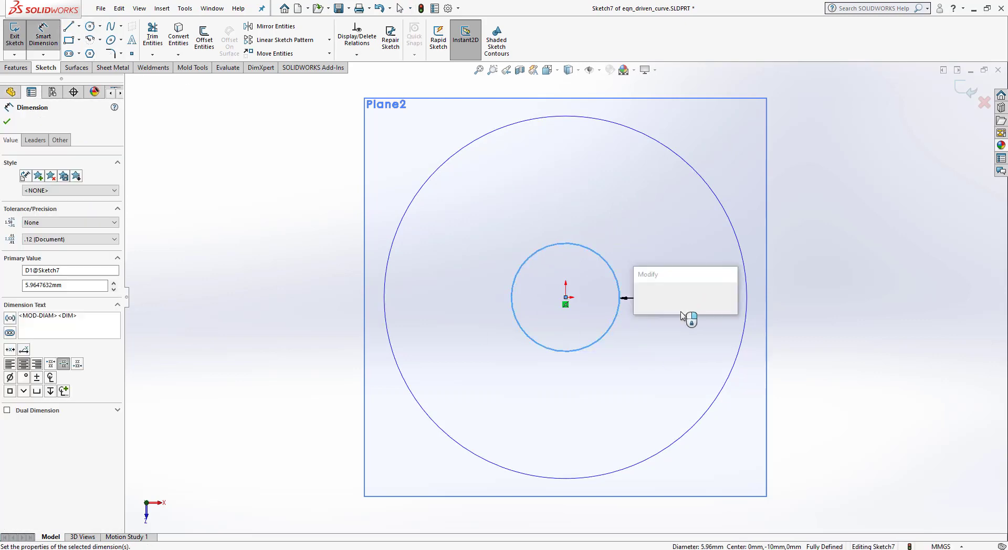
pyautogui.write('6')
pyautogui.press('Return')
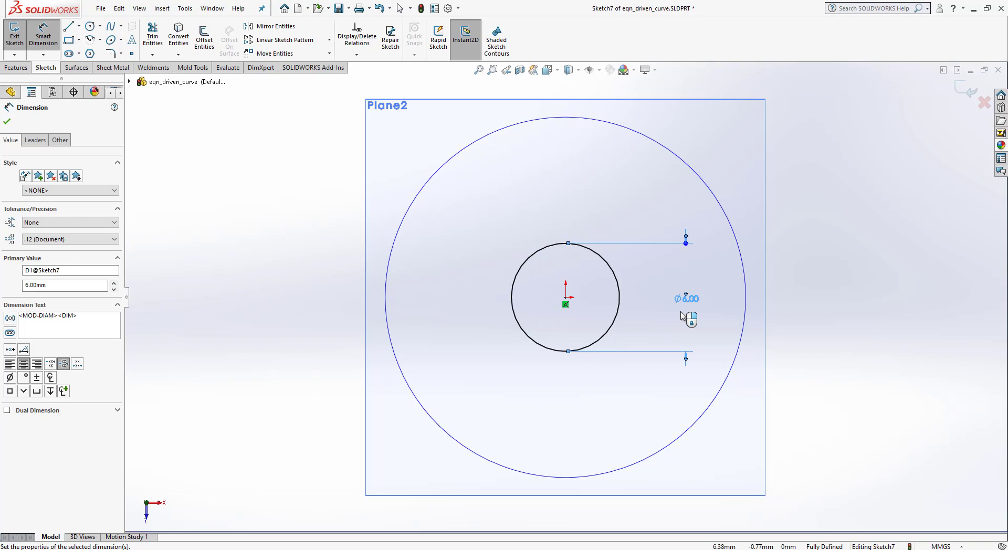
pyautogui.click(294, 313)
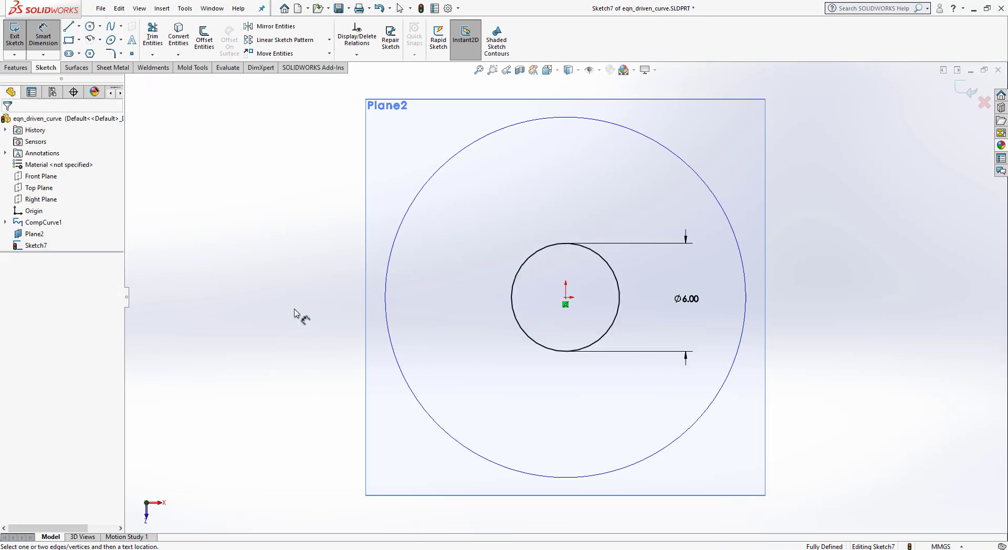
pyautogui.click(45, 39)
pyautogui.click(11, 41)
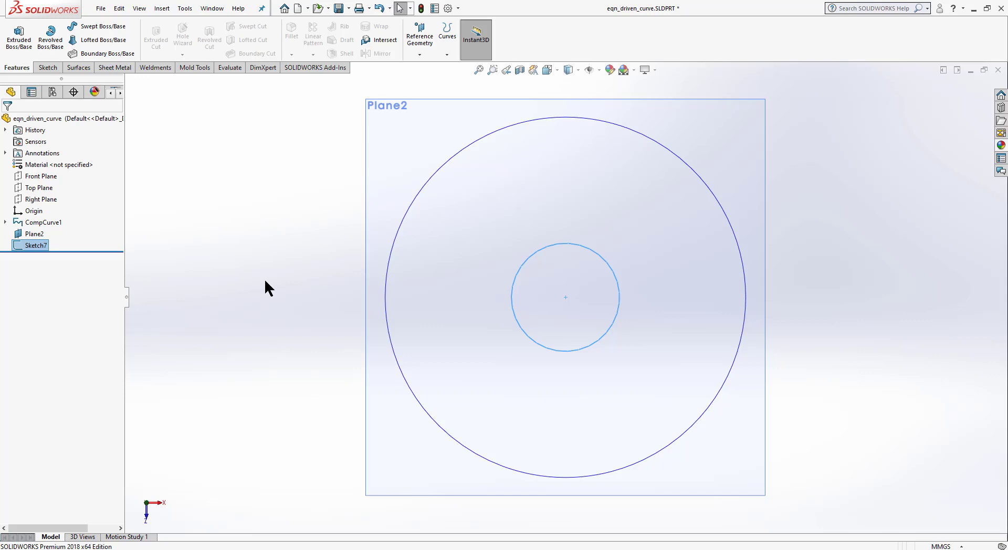
# Switch to the isometric view and hide the offset plane
pyautogui.hotkey('ctrl', '7')
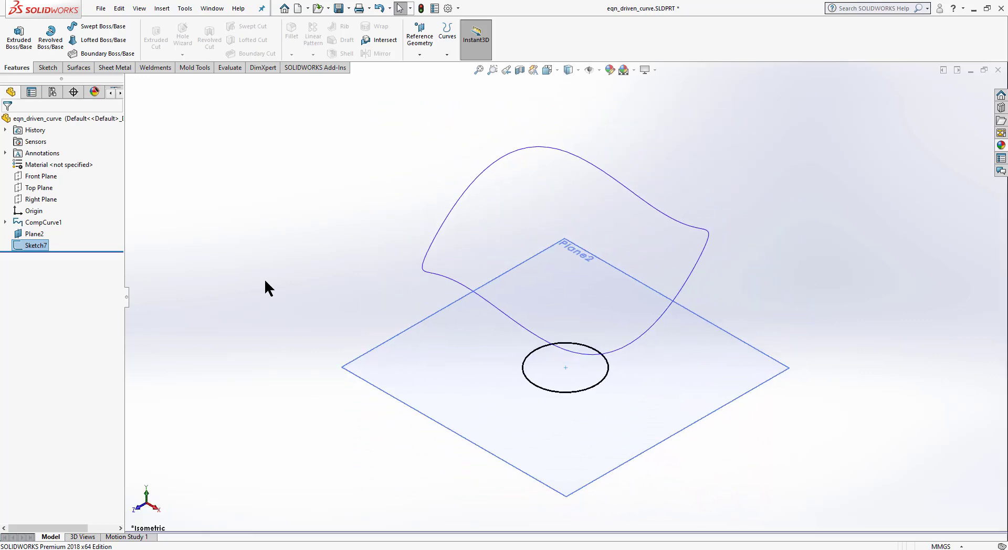
pyautogui.click(398, 379)
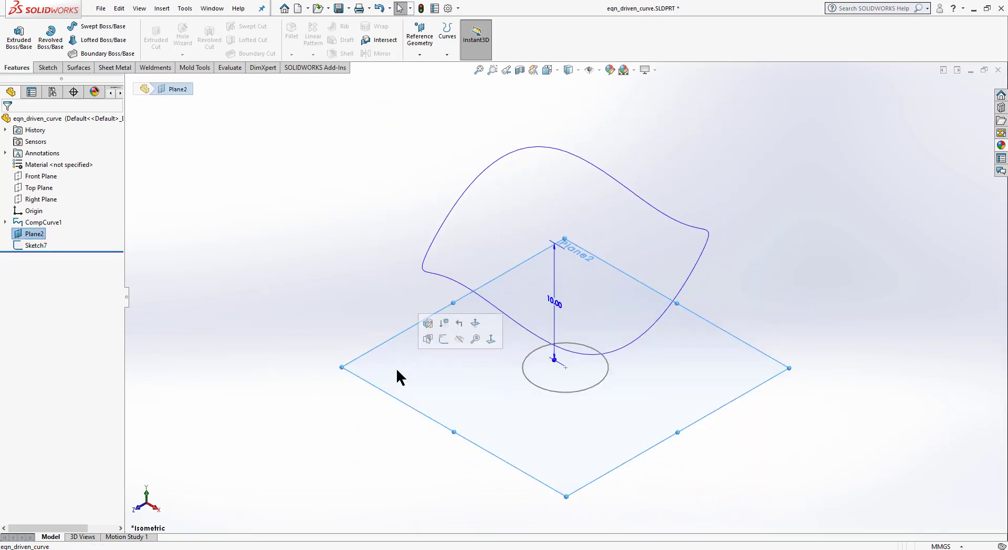
pyautogui.click(460, 339)
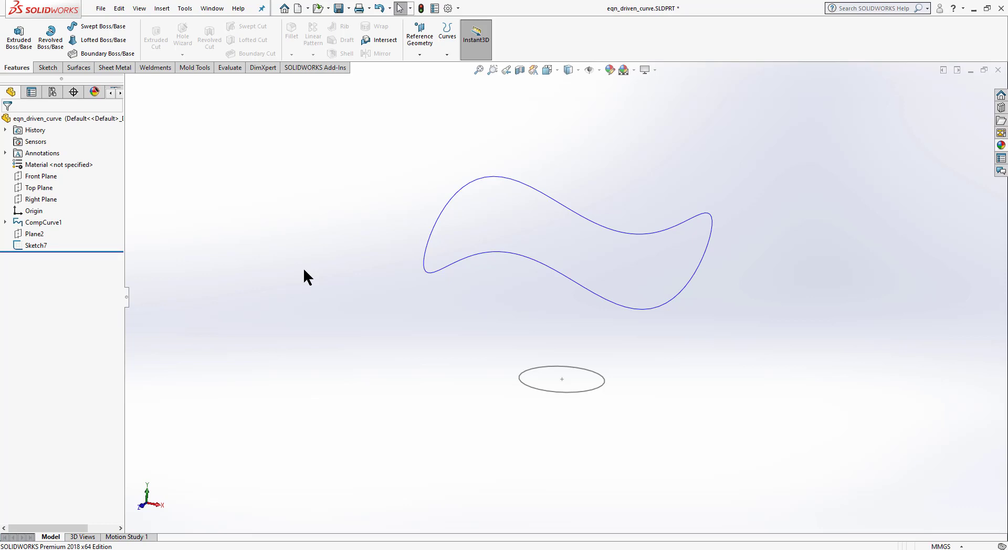
# Create a lofted surface between the wavy composite curve and the circle
pyautogui.click(64, 71)
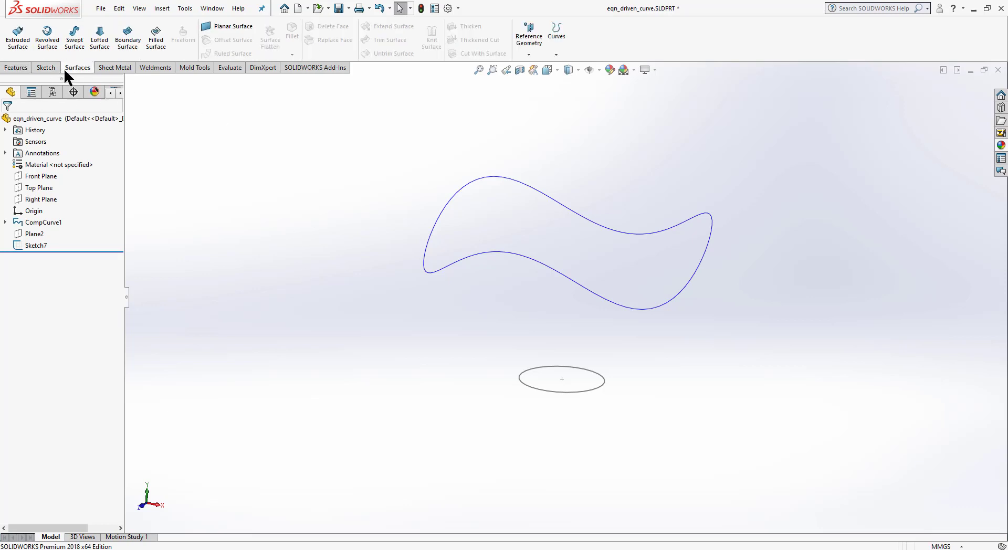
pyautogui.click(96, 49)
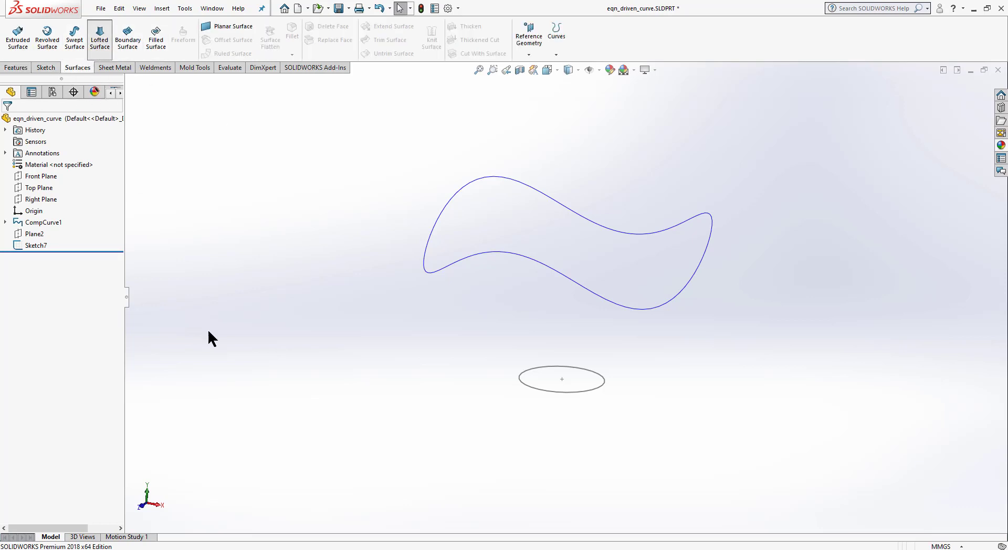
pyautogui.click(523, 260)
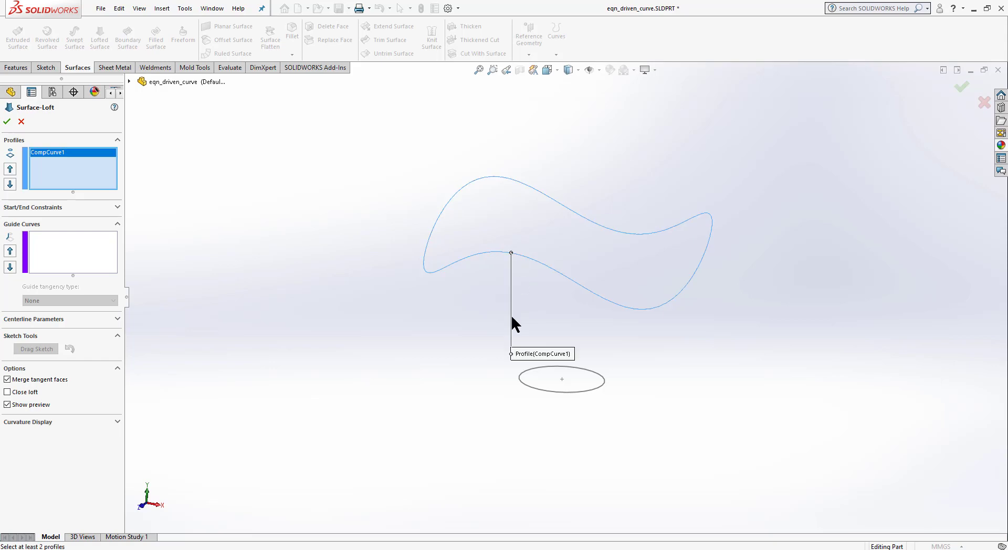
pyautogui.click(557, 391)
pyautogui.press('Return')
# Examine the lofted surface from below and from the side, especially around its circular base
pyautogui.moveTo(666, 425); pyautogui.dragTo(644, 353, button='middle')
pyautogui.scroll(-5, 601, 383)
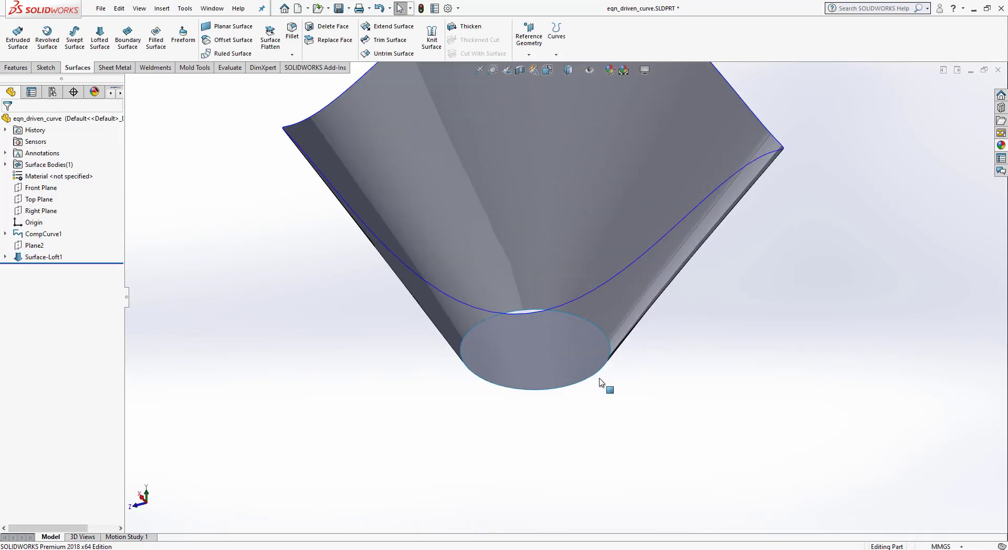
pyautogui.scroll(-4, 601, 383)
pyautogui.moveTo(572, 364); pyautogui.dragTo(570, 314, button='middle')
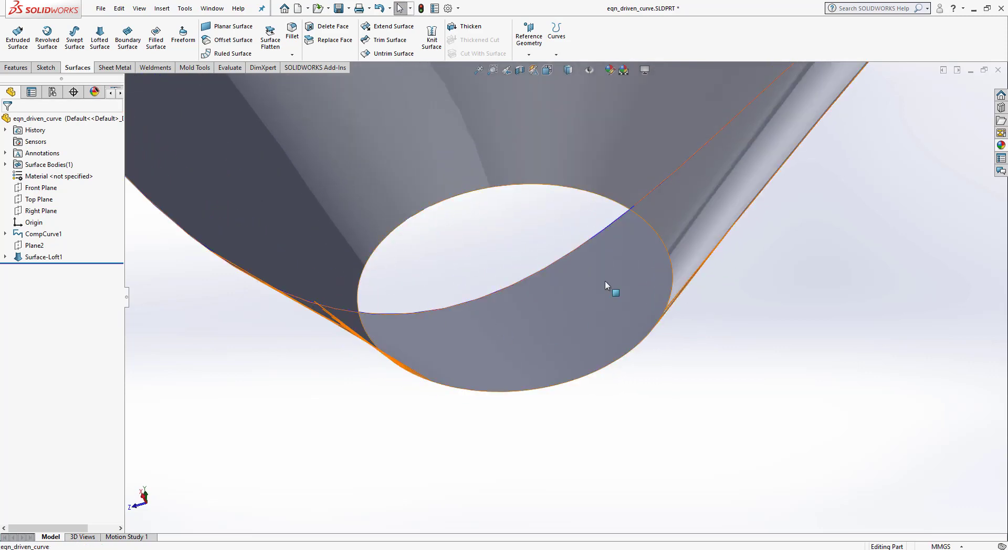
pyautogui.scroll(5, 498, 288)
pyautogui.scroll(2, 581, 213)
pyautogui.moveTo(581, 212)
pyautogui.mouseDown(button='middle')
pyautogui.moveTo(568, 344)
pyautogui.moveTo(625, 226)
pyautogui.mouseUp(button='middle')
pyautogui.scroll(-3, 625, 226)
# Delete the lofted surface while keeping its circle sketch
pyautogui.click(43, 256)
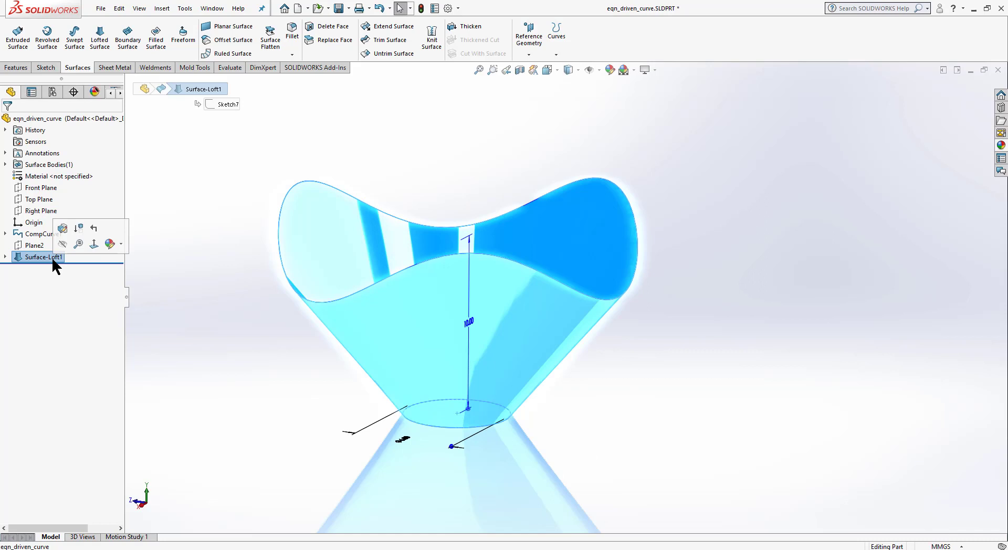
pyautogui.rightClick(45, 256)
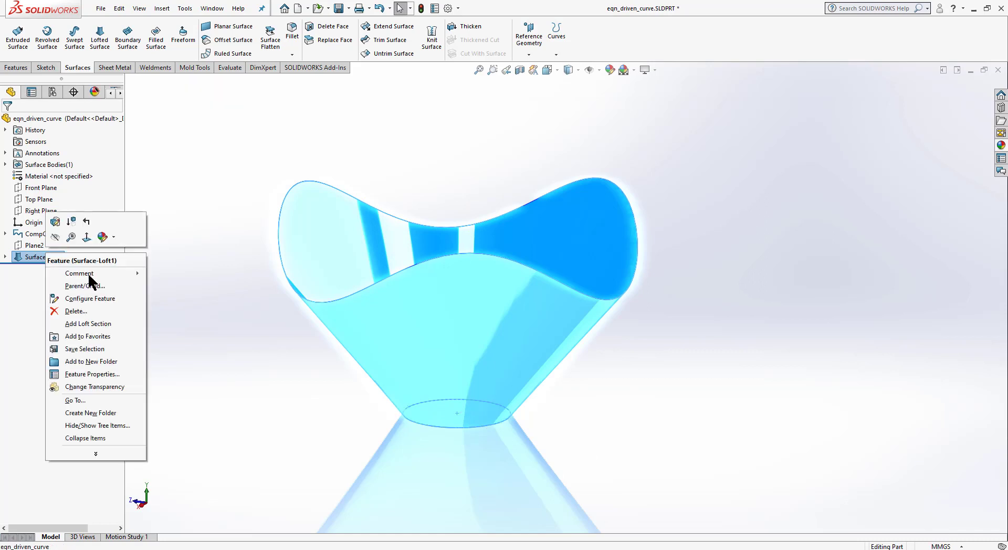
pyautogui.click(75, 311)
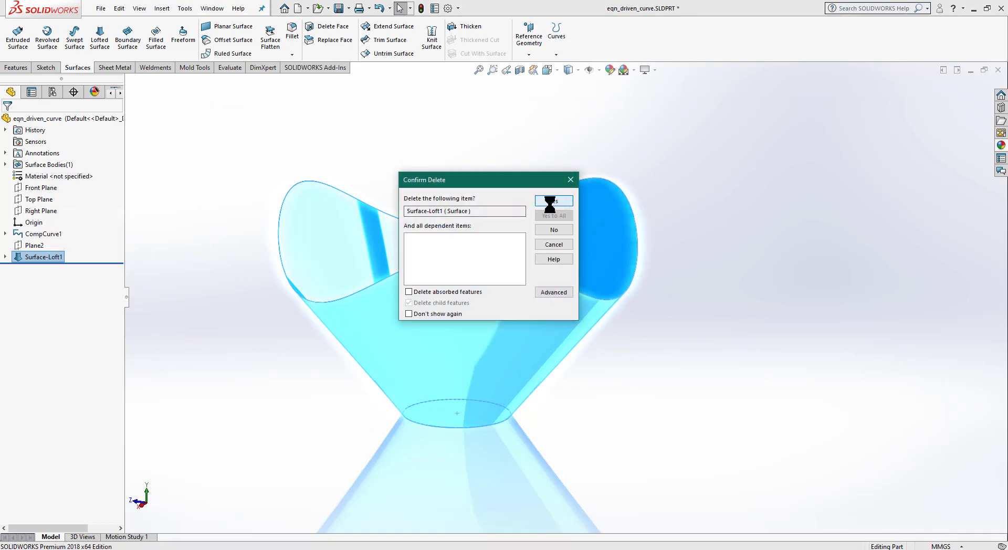
pyautogui.click(554, 201)
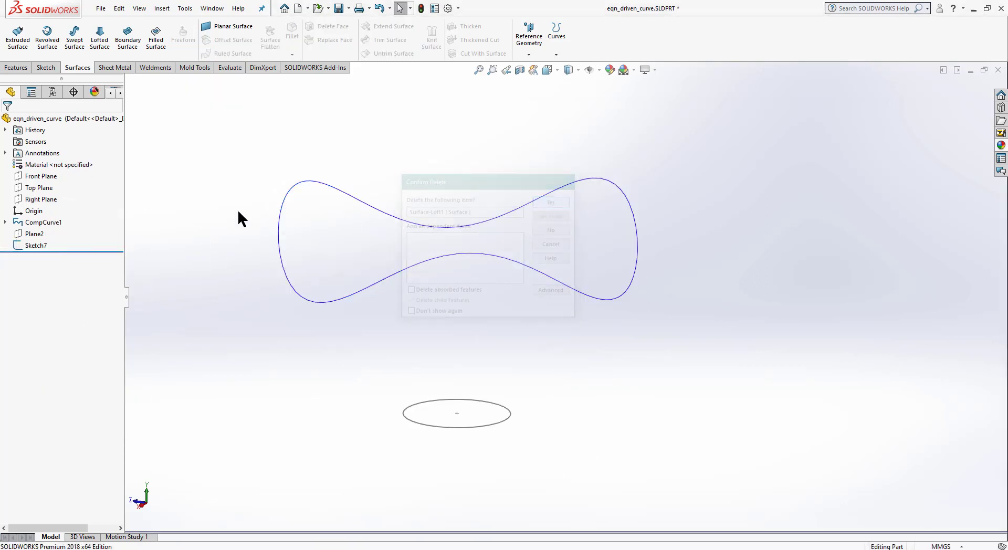
# Start a boundary surface from the composite curve to the circle and shift the circle's connector point to line up with the curve's connector
pyautogui.click(117, 45)
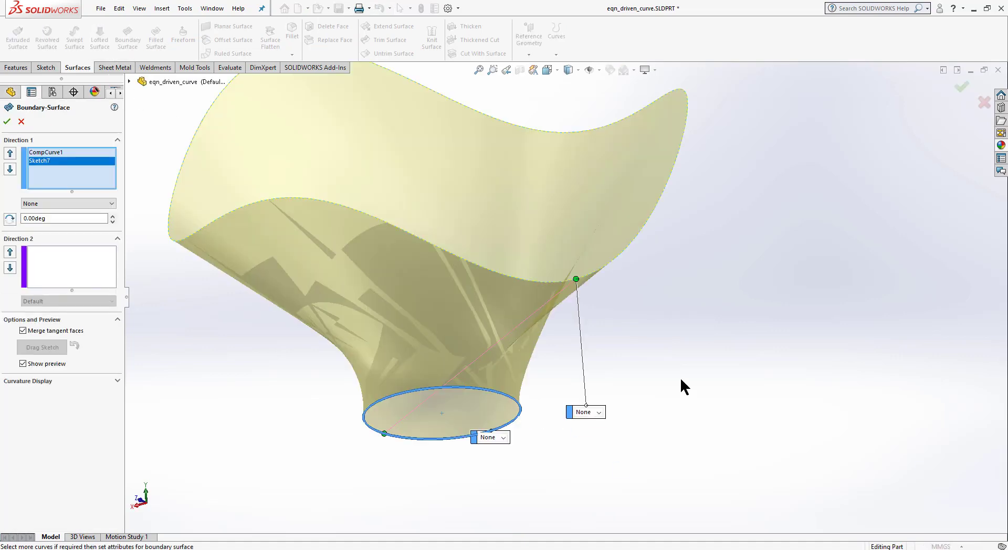
pyautogui.moveTo(384, 433); pyautogui.dragTo(522, 434)
pyautogui.moveTo(567, 456); pyautogui.dragTo(454, 289, button='middle')
pyautogui.scroll(-3, 454, 290)
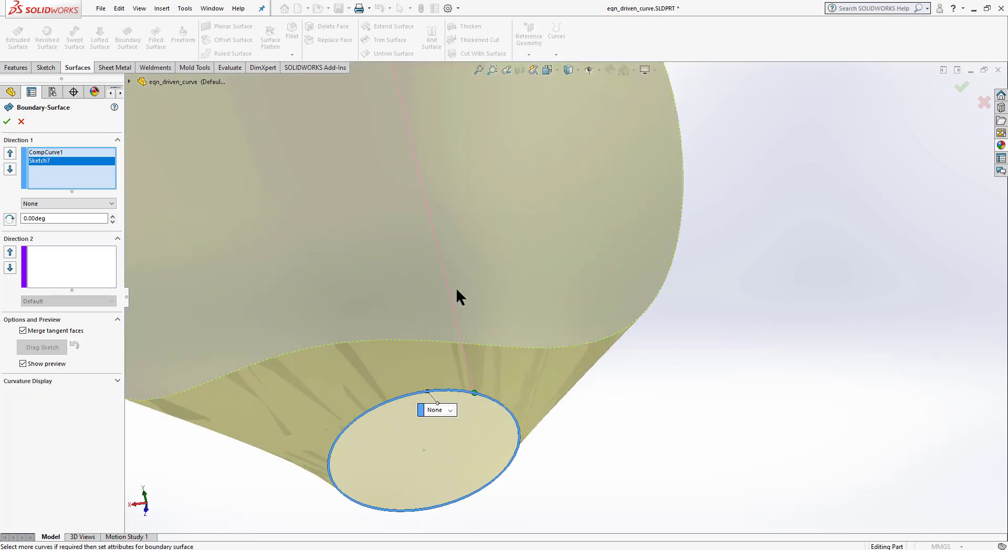
pyautogui.scroll(3, 465, 197)
pyautogui.scroll(-1, 517, 377)
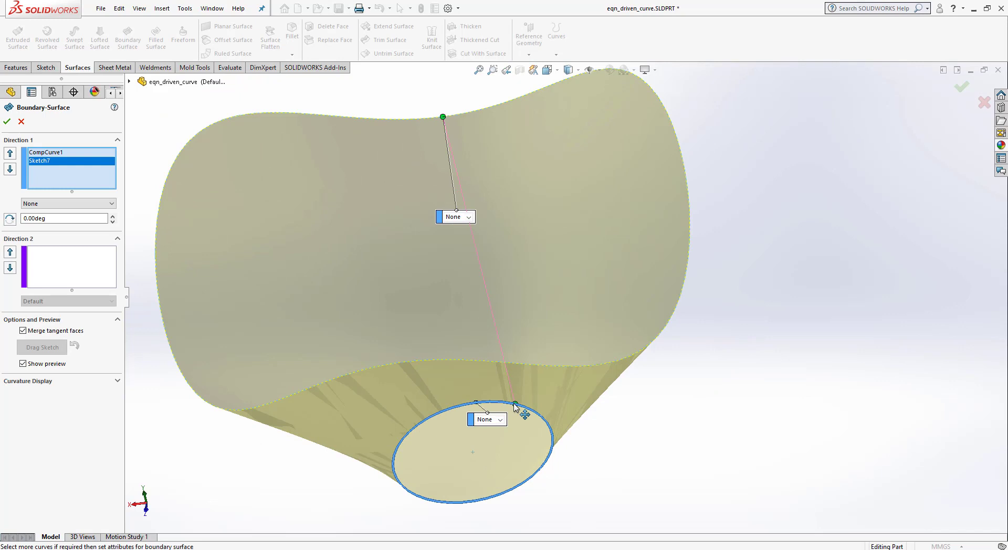
pyautogui.moveTo(515, 407); pyautogui.dragTo(474, 404)
# Set the boundary surface's tangency at the circle to Normal To Profile
pyautogui.moveTo(641, 387); pyautogui.dragTo(533, 445, button='middle')
pyautogui.scroll(-4, 532, 445)
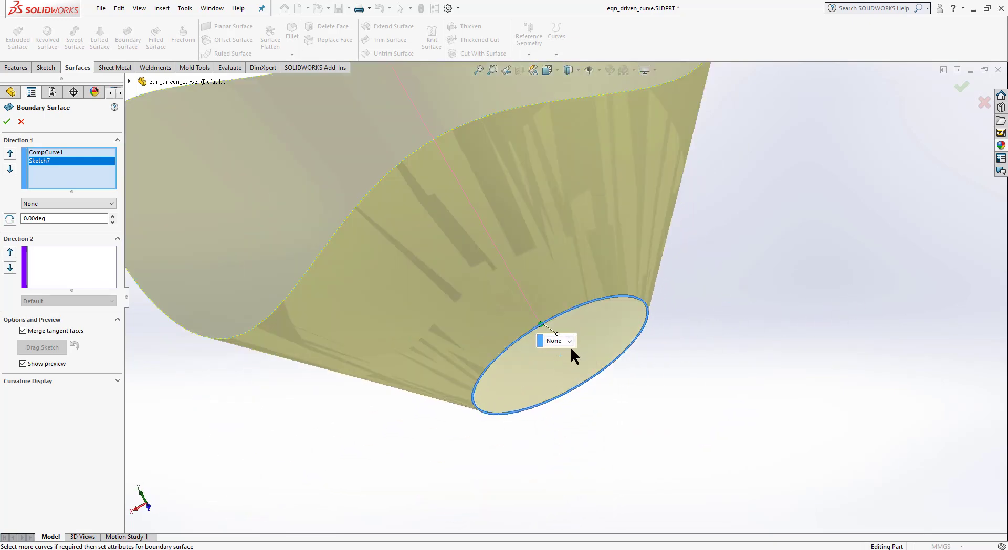
pyautogui.click(570, 342)
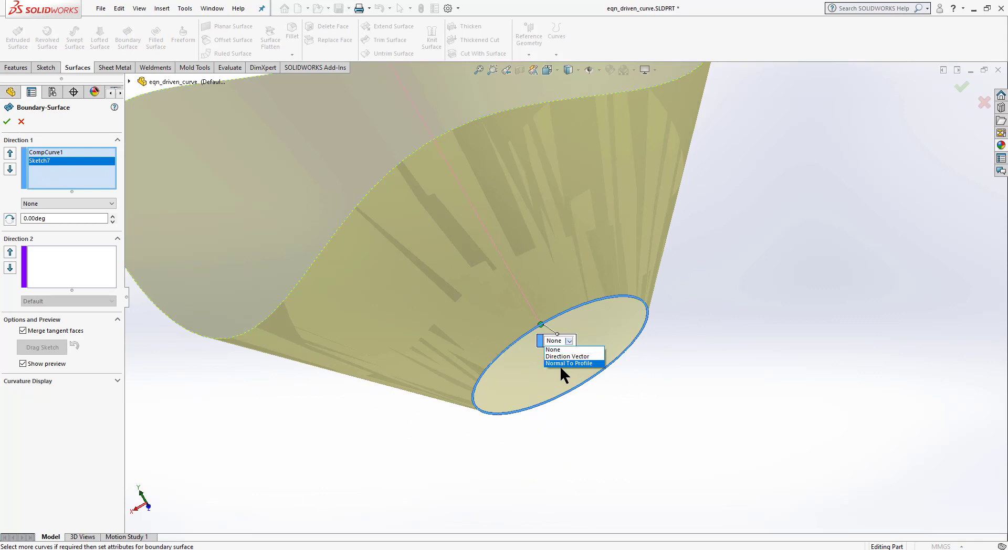
pyautogui.click(551, 349)
pyautogui.moveTo(540, 341); pyautogui.dragTo(740, 324)
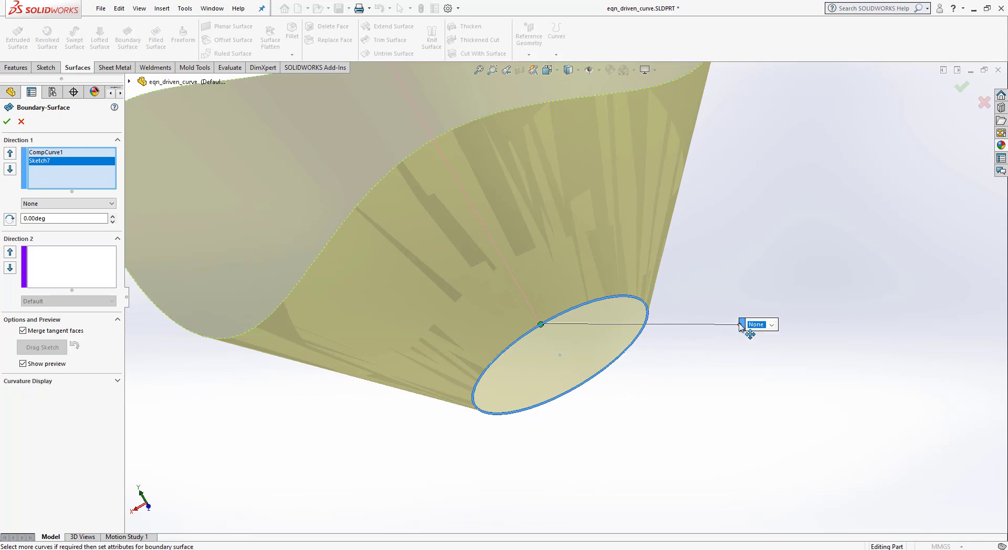
pyautogui.click(771, 326)
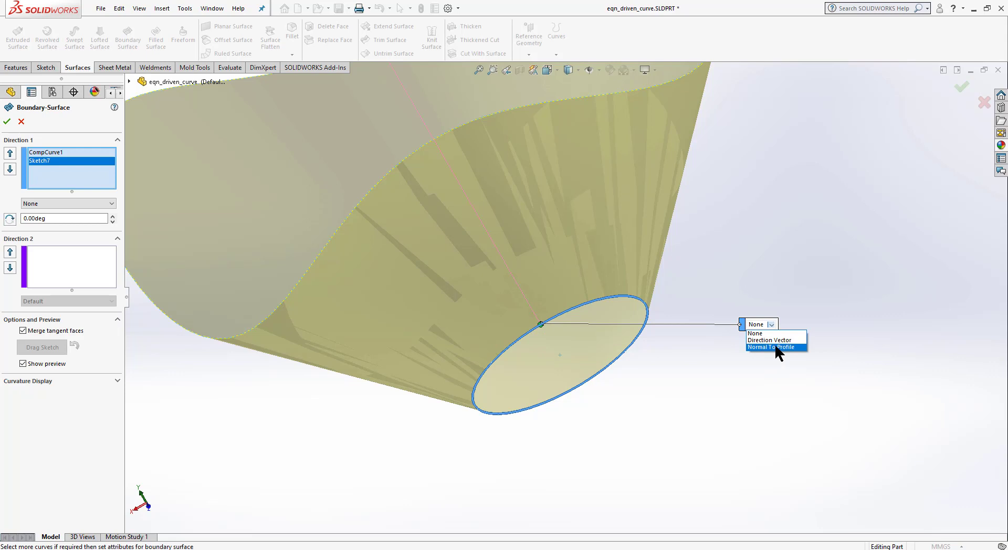
pyautogui.click(776, 348)
pyautogui.scroll(2, 651, 404)
pyautogui.scroll(-2, 603, 357)
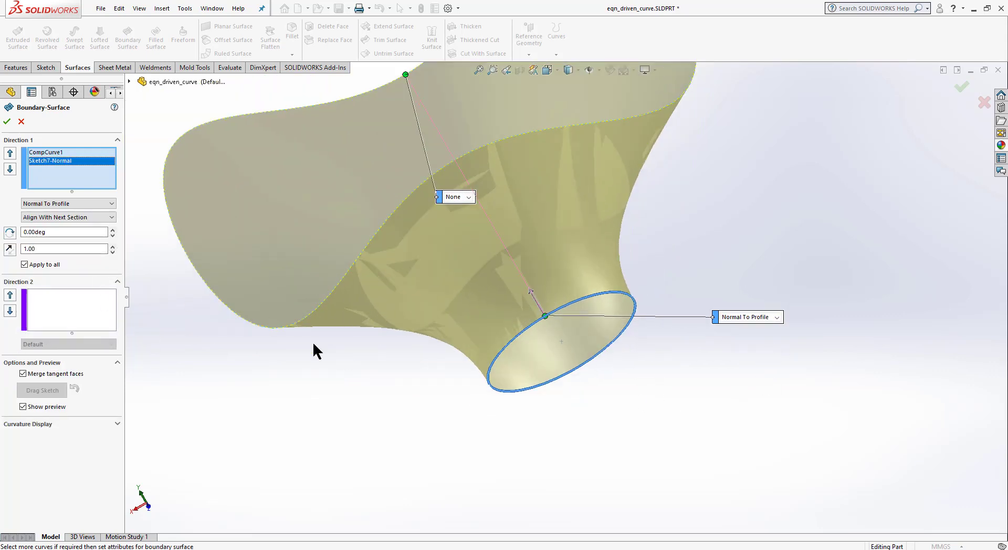
# Reverse the tangent direction at the circle and inspect the preview around the base
pyautogui.click(9, 249)
pyautogui.scroll(2, 562, 438)
pyautogui.scroll(-4, 567, 288)
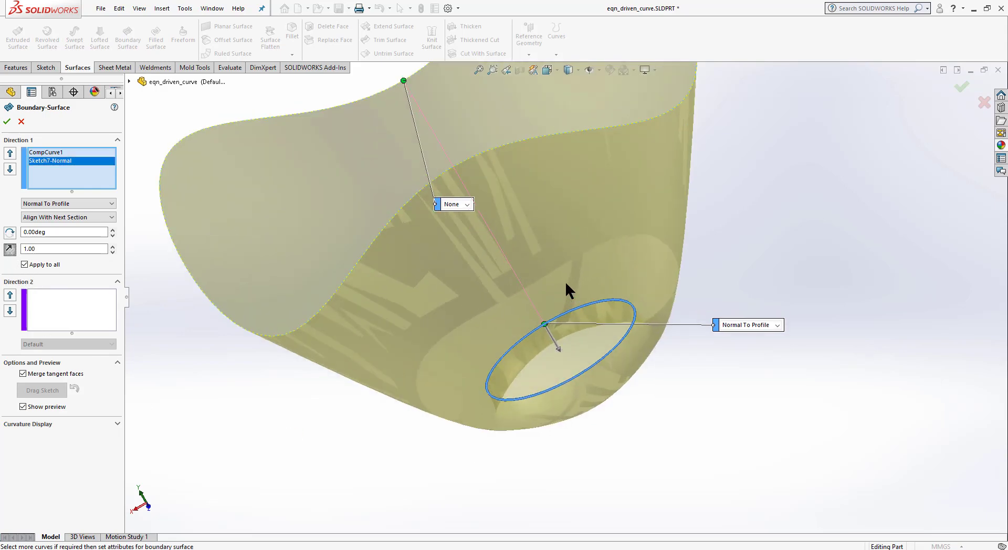
pyautogui.moveTo(583, 380); pyautogui.dragTo(620, 342, button='middle')
pyautogui.scroll(3, 586, 402)
pyautogui.scroll(-3, 561, 337)
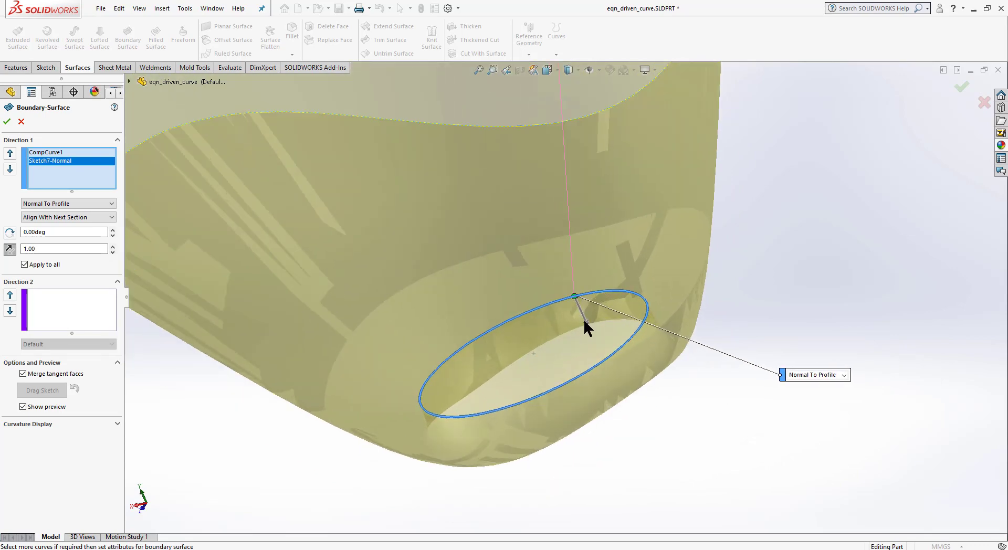
# Shorten the tangent length at the circle to about 0.43 and create the boundary surface
pyautogui.moveTo(583, 321); pyautogui.dragTo(580, 313)
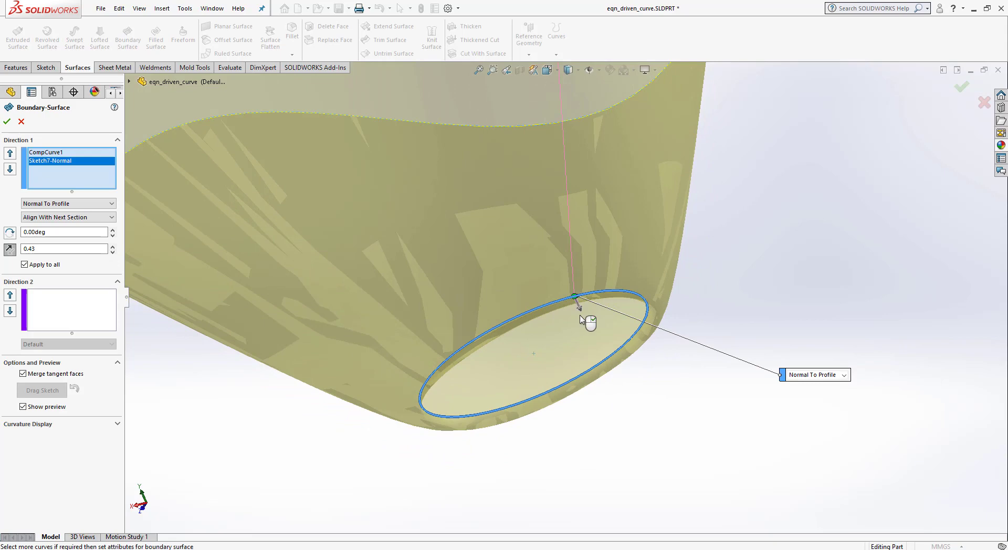
pyautogui.moveTo(708, 439)
pyautogui.mouseDown(button='middle')
pyautogui.moveTo(669, 377)
pyautogui.moveTo(734, 460)
pyautogui.moveTo(707, 426)
pyautogui.mouseUp(button='middle')
pyautogui.scroll(4, 706, 426)
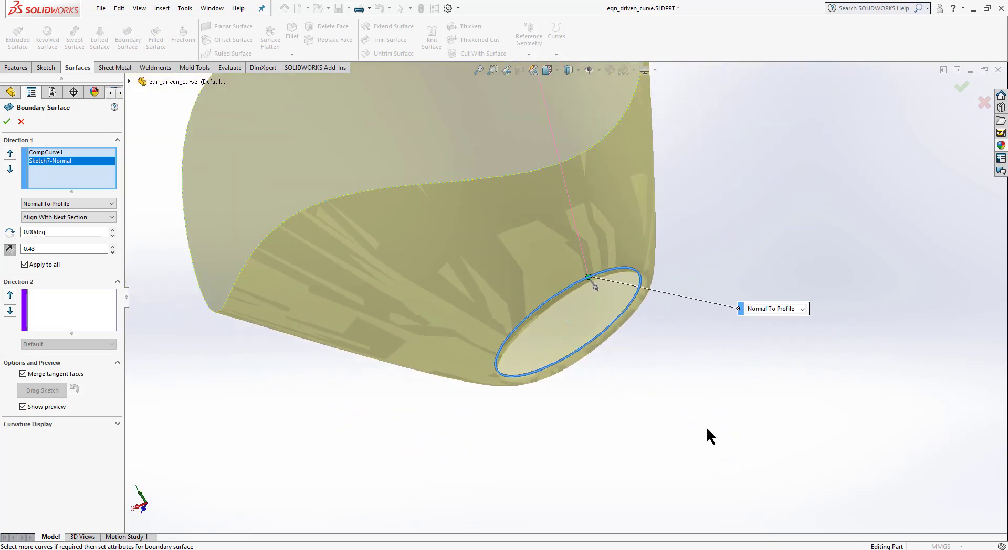
pyautogui.scroll(-2, 581, 322)
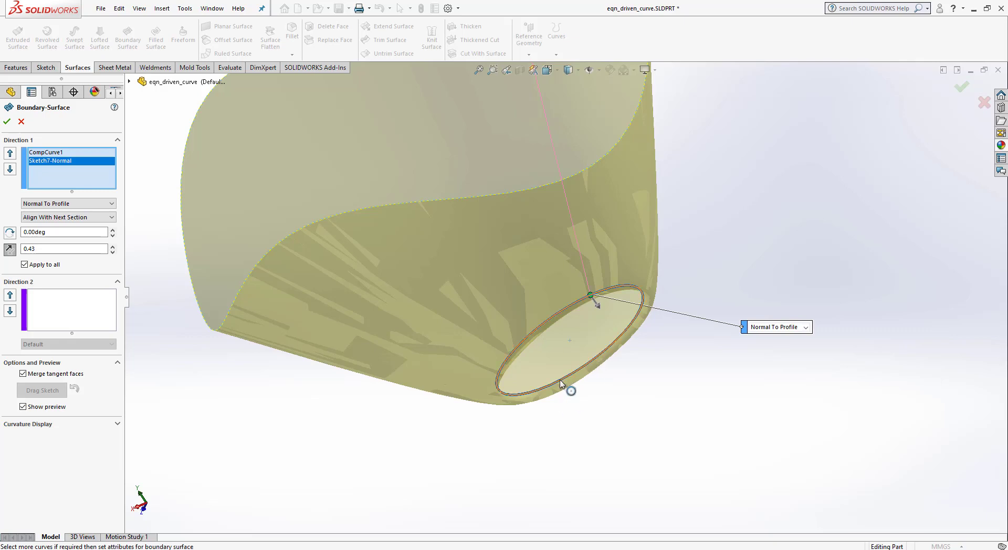
pyautogui.click(7, 121)
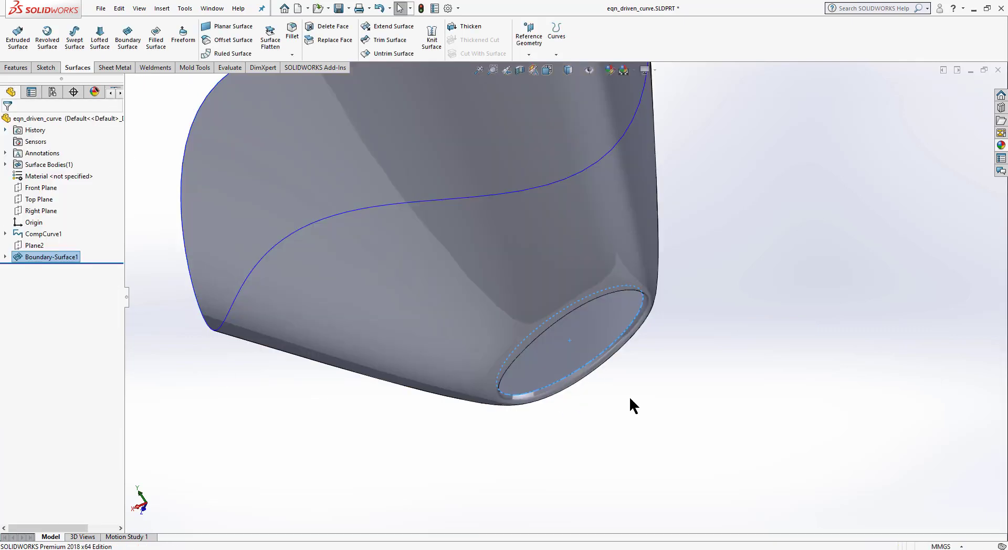
# Close the circular opening at the base with a filled surface using Contact edge settings
pyautogui.moveTo(661, 308); pyautogui.dragTo(491, 238, button='middle')
pyautogui.scroll(-3, 452, 278)
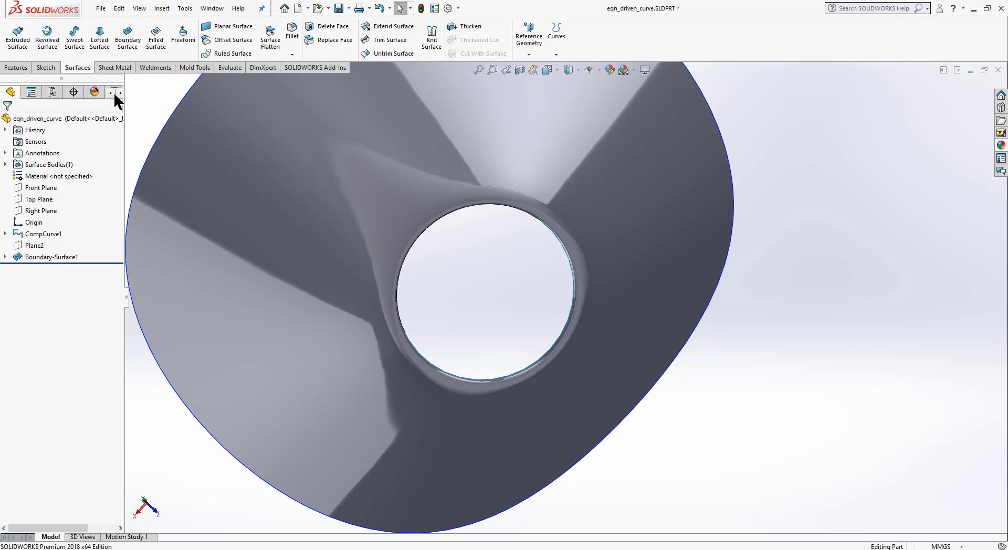
pyautogui.click(156, 37)
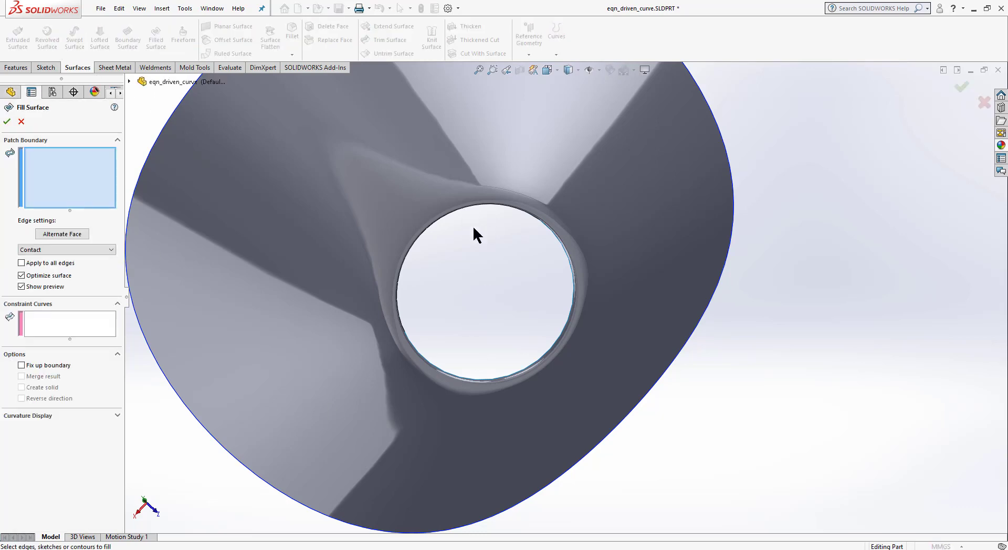
pyautogui.click(464, 207)
pyautogui.moveTo(465, 207); pyautogui.dragTo(593, 311, button='middle')
pyautogui.scroll(-5, 593, 311)
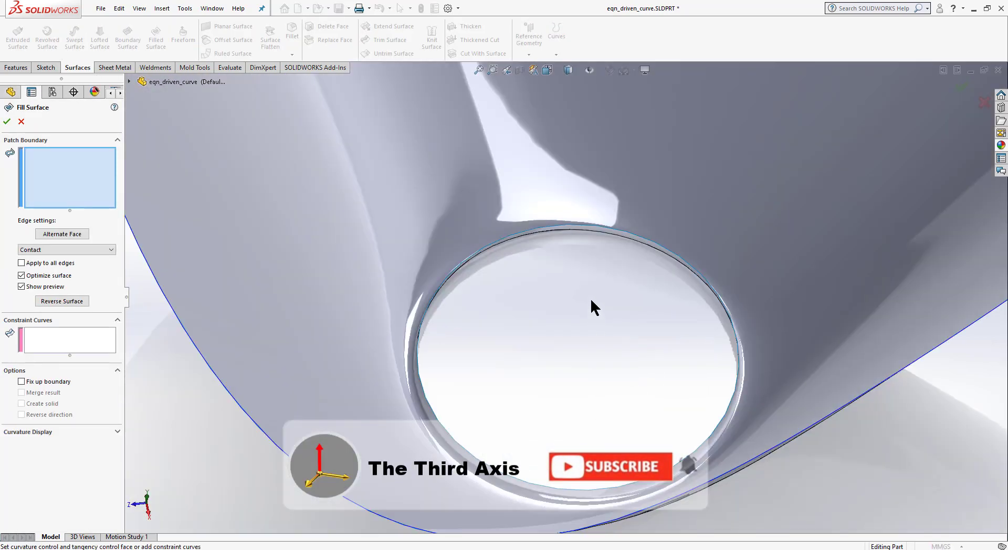
pyautogui.click(541, 231)
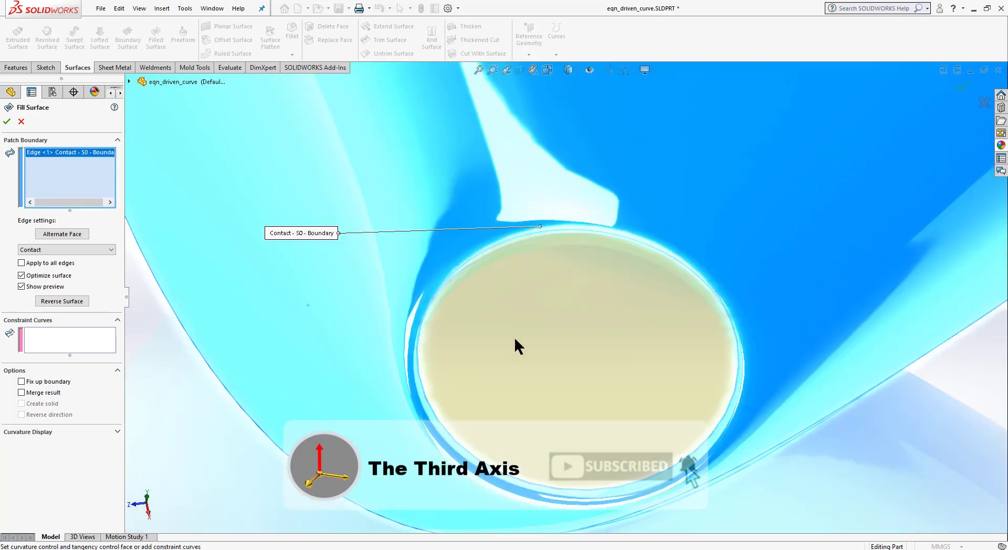
pyautogui.click(7, 121)
pyautogui.press('f')
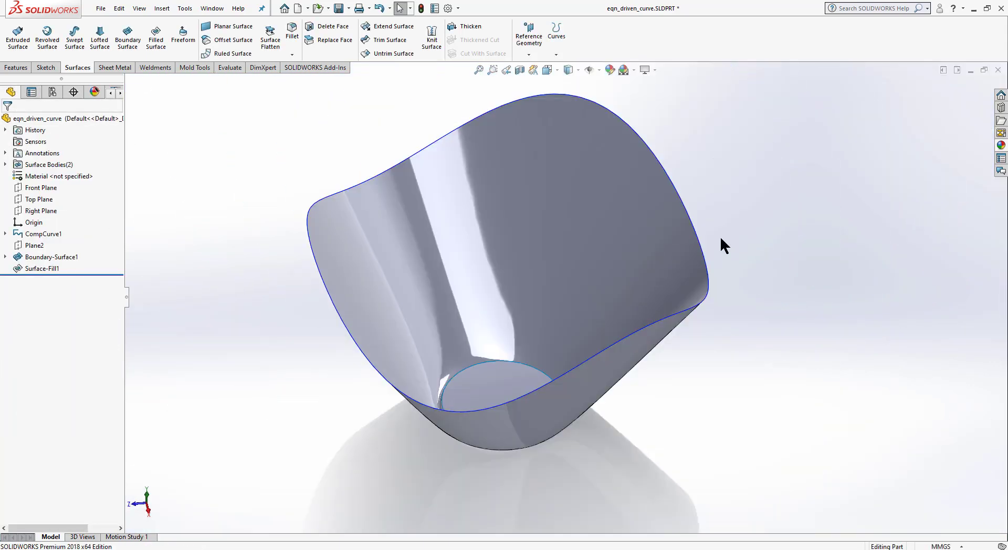
# Hide the composite curve along the wavy rim
pyautogui.click(693, 230)
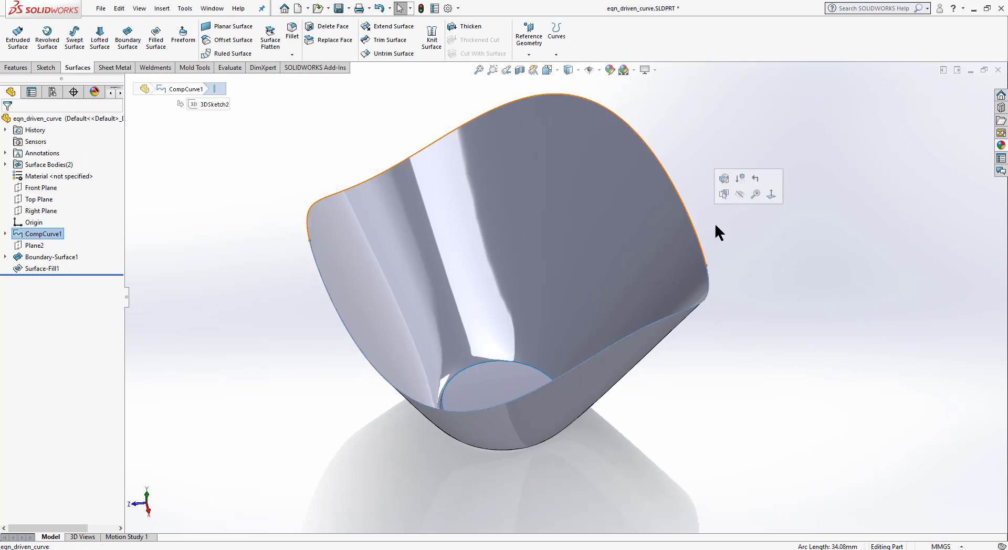
pyautogui.click(739, 193)
pyautogui.moveTo(751, 254); pyautogui.dragTo(761, 362, button='middle')
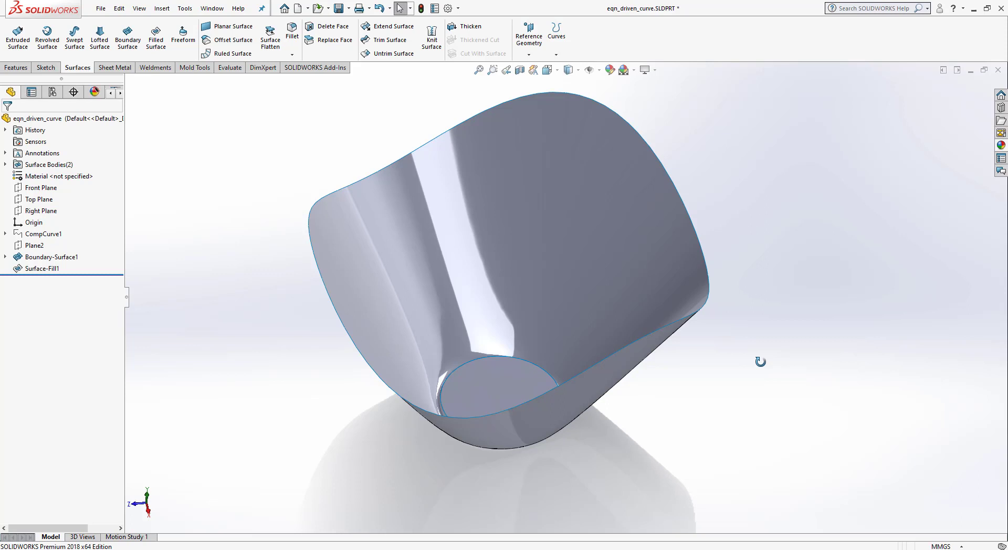
# Knit the circular base fill and the boundary surface into one surface body
pyautogui.scroll(-2, 716, 413)
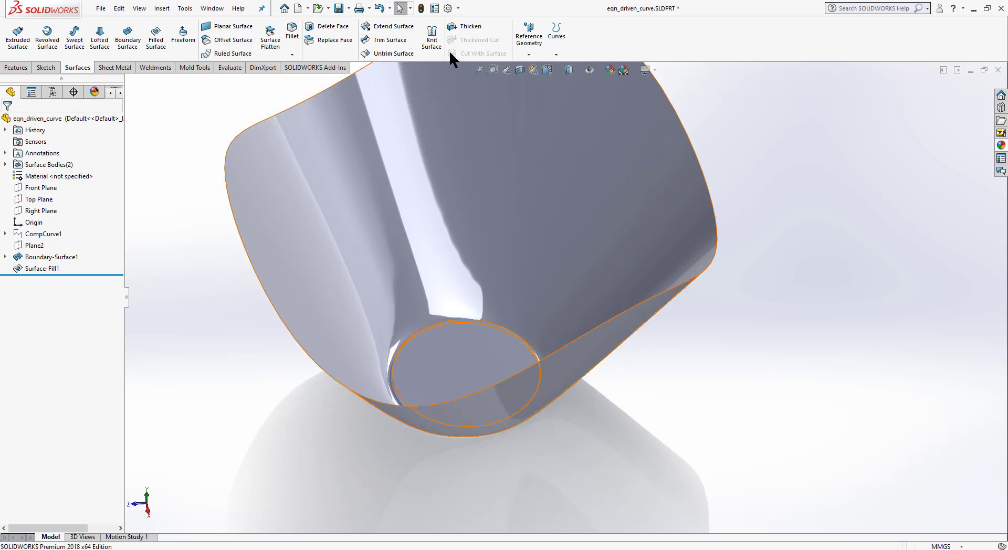
pyautogui.click(429, 39)
pyautogui.click(464, 354)
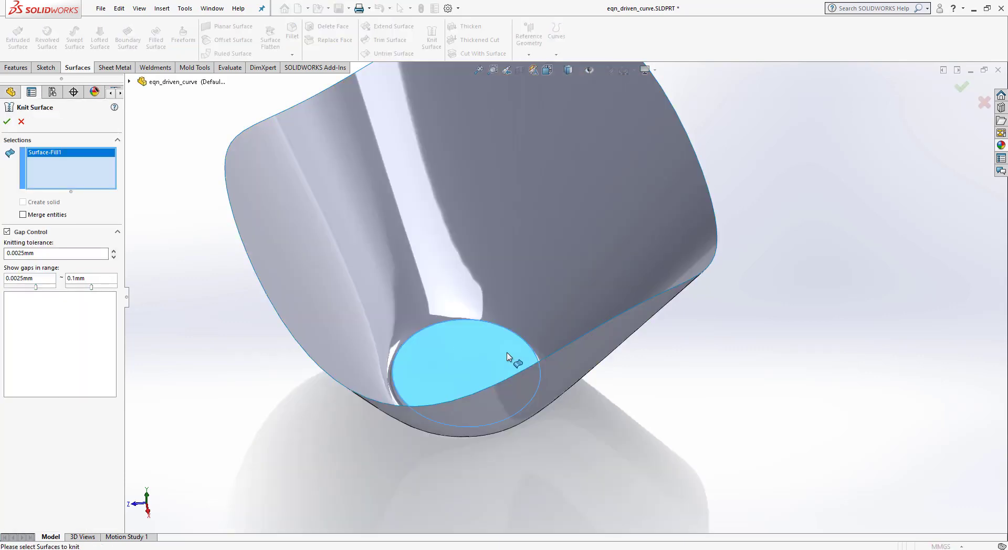
pyautogui.click(550, 230)
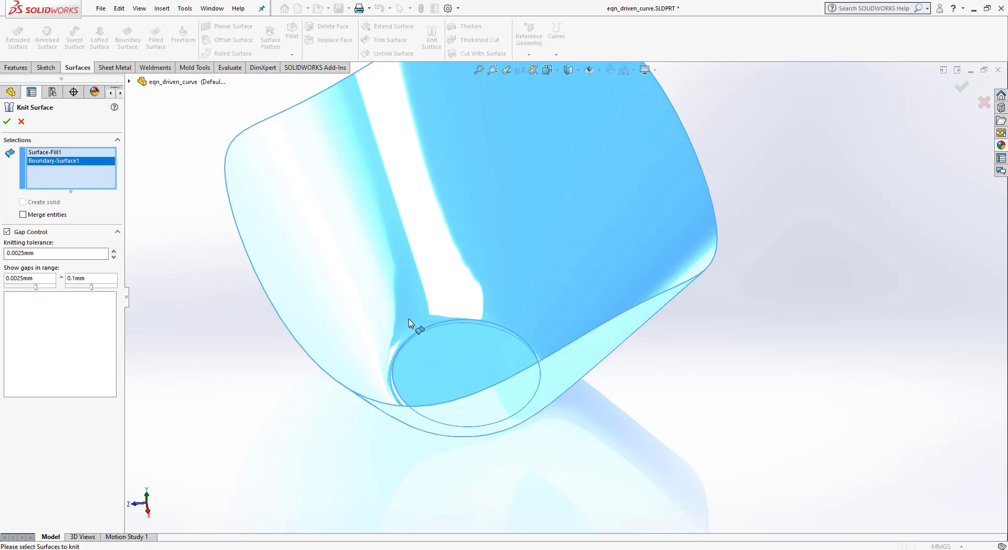
pyautogui.click(7, 124)
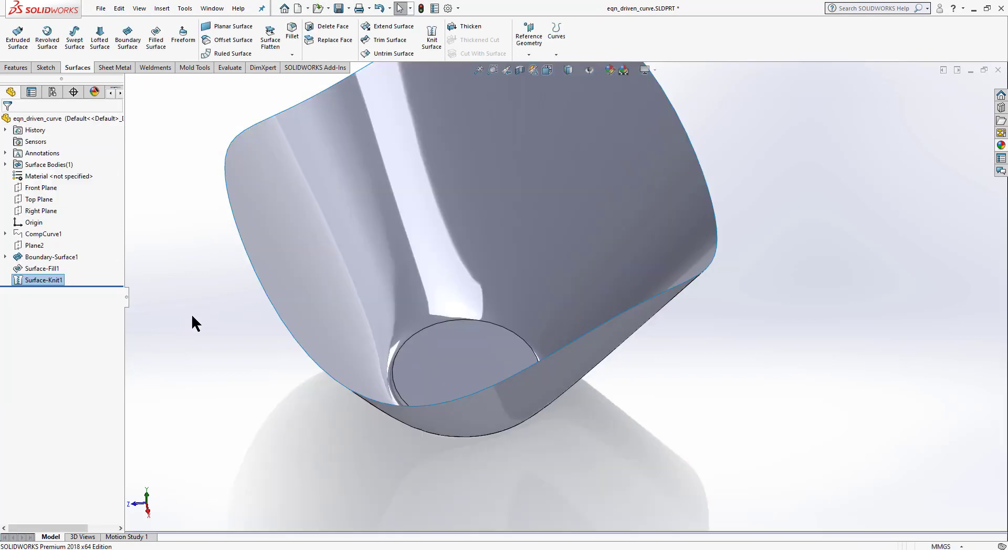
# Fillet the circular edge between the base and the side wall with a 0.2 mm radius
pyautogui.moveTo(701, 422); pyautogui.dragTo(421, 421, button='middle')
pyautogui.scroll(-5, 478, 375)
pyautogui.scroll(-3, 478, 376)
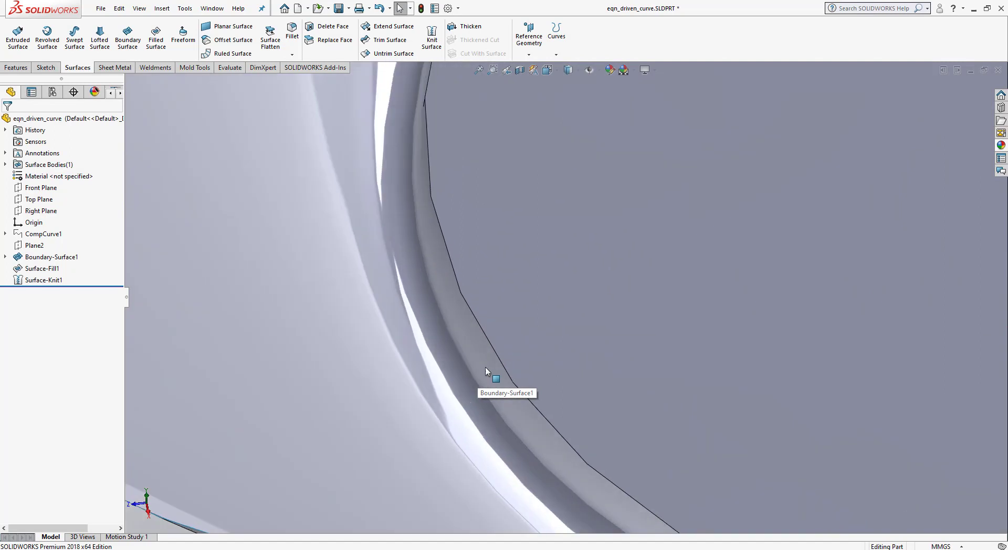
pyautogui.click(493, 341)
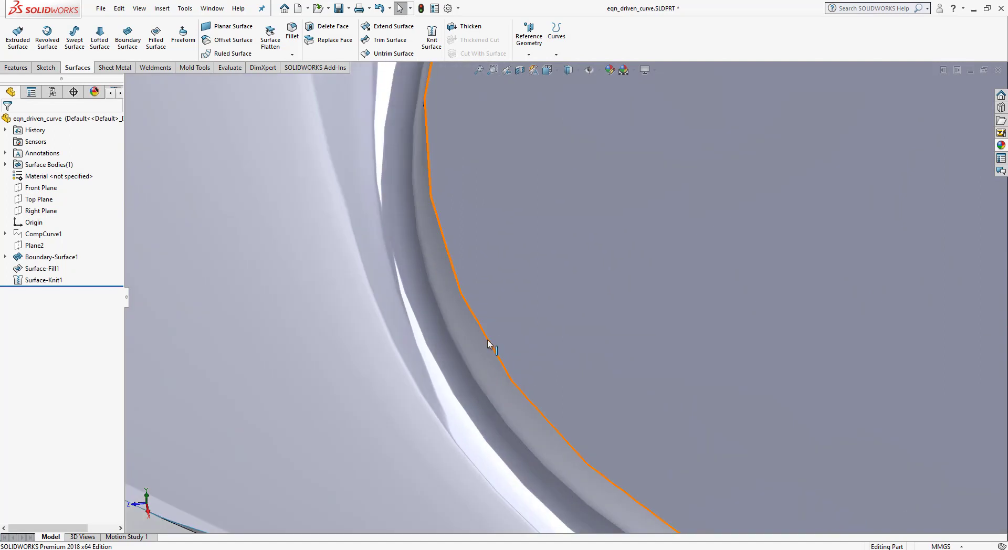
pyautogui.click(292, 33)
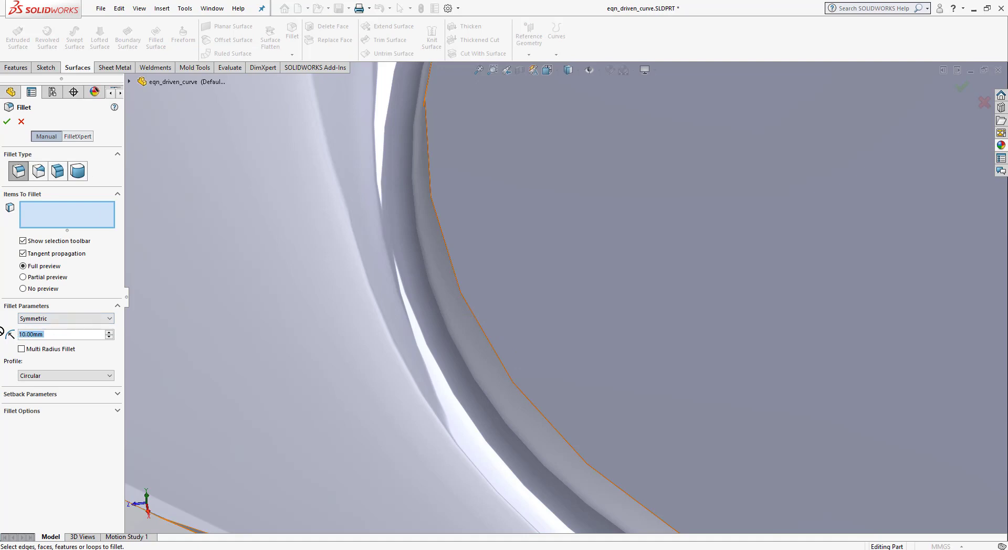
pyautogui.write('0.2')
pyautogui.press('Return')
pyautogui.click(469, 303)
pyautogui.scroll(3, 467, 303)
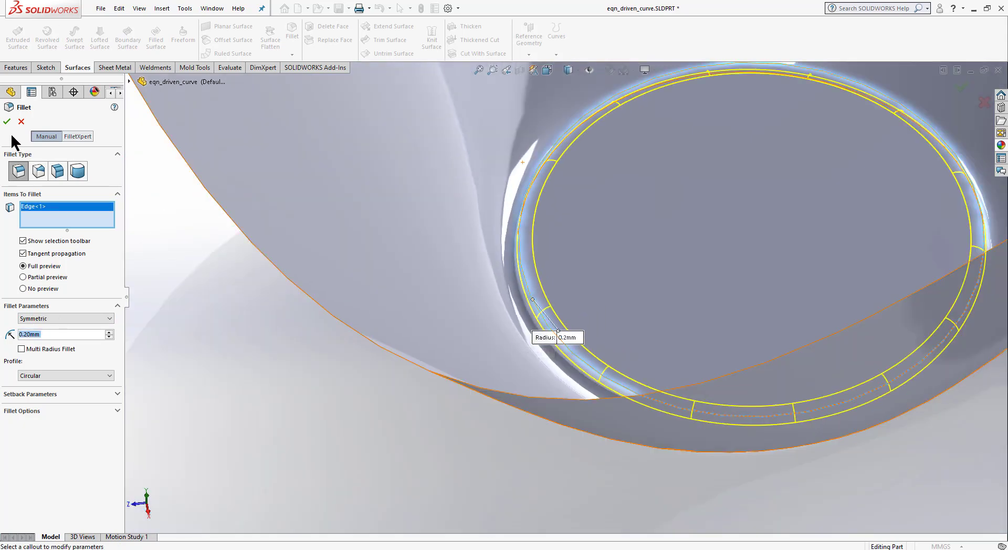
pyautogui.click(7, 122)
pyautogui.moveTo(515, 401); pyautogui.dragTo(641, 349, button='middle')
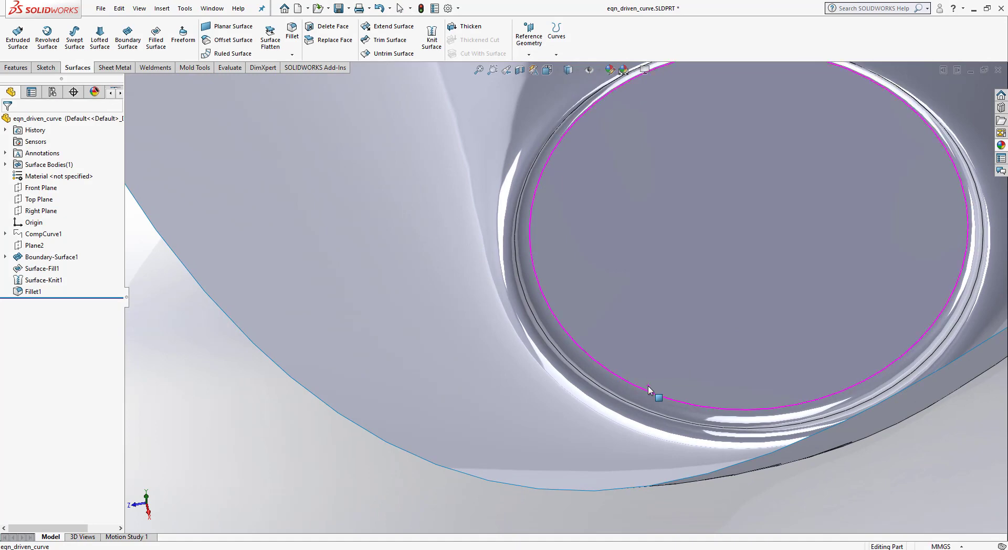
# Start thickening the knitted, filleted cup surface with a thickness of 0.15 mm and check the preview at the rim
pyautogui.press('f')
pyautogui.moveTo(745, 166); pyautogui.dragTo(587, 299, button='middle')
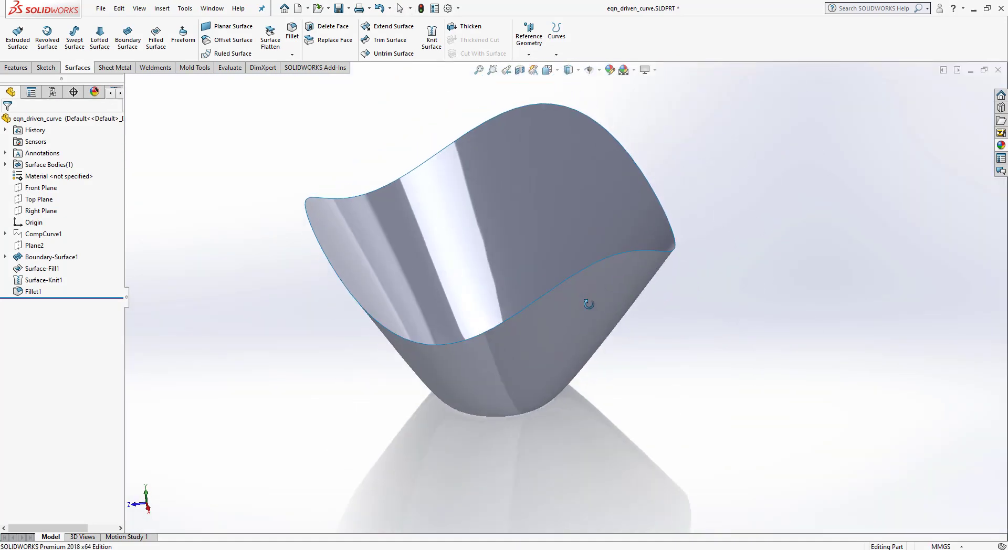
pyautogui.click(464, 27)
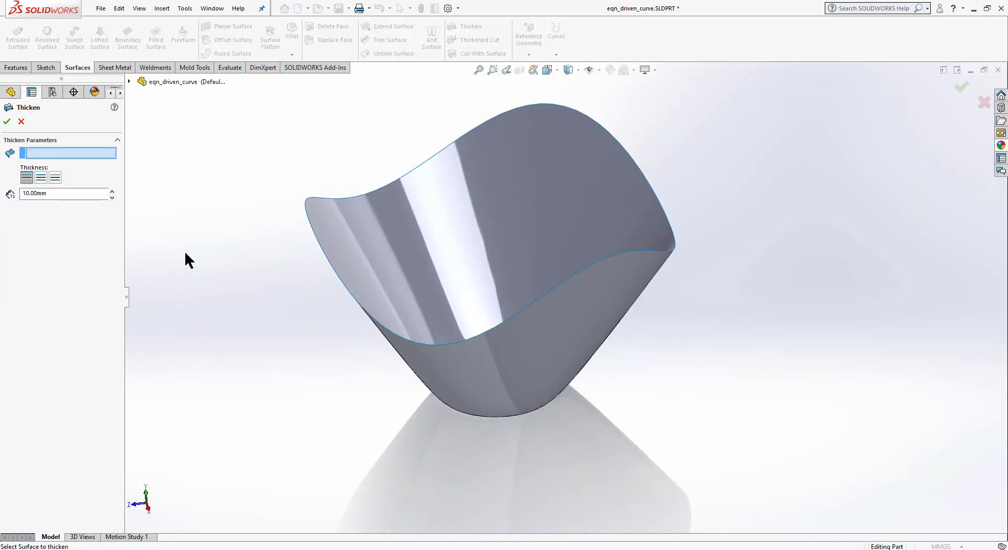
pyautogui.doubleClick(45, 192)
pyautogui.click(461, 252)
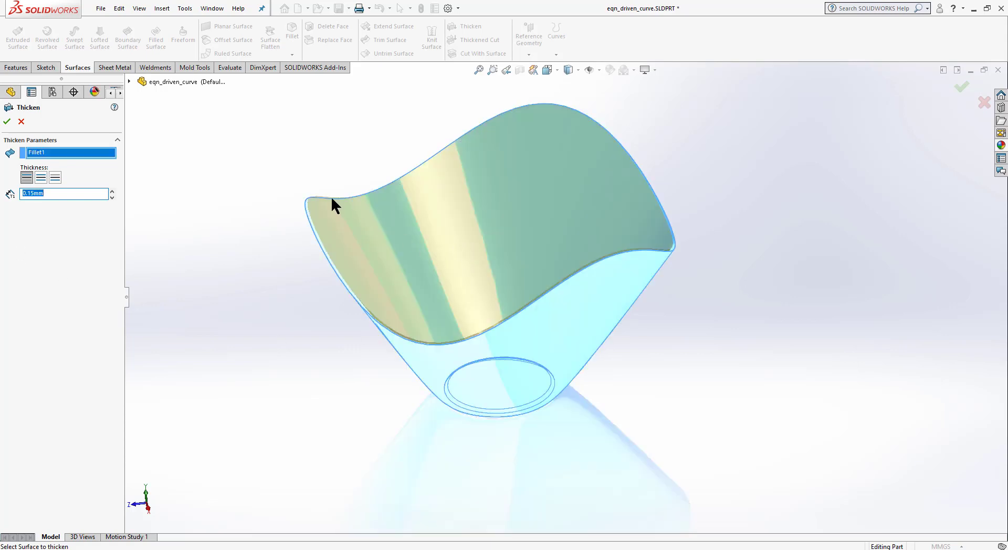
pyautogui.scroll(-3, 527, 319)
pyautogui.scroll(-4, 491, 298)
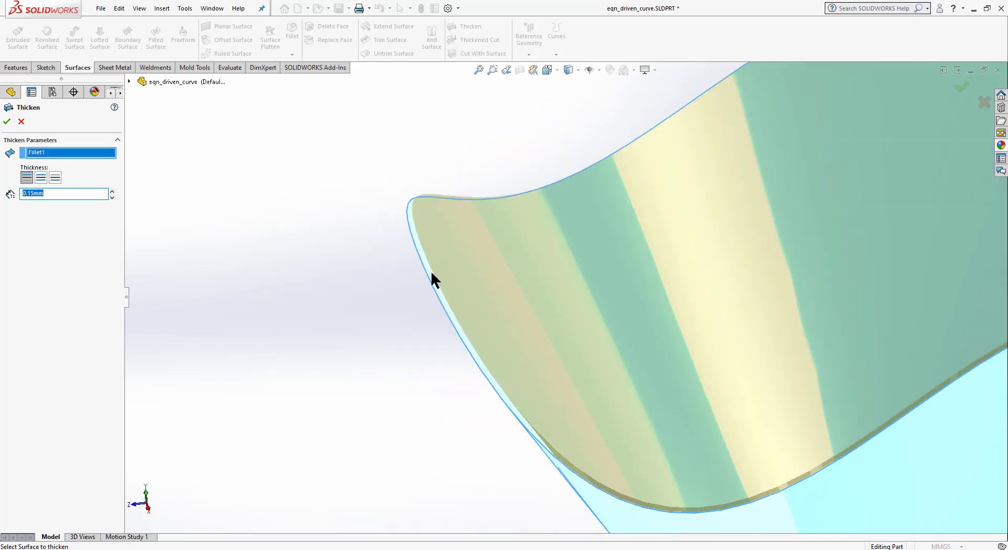
pyautogui.scroll(-2, 430, 276)
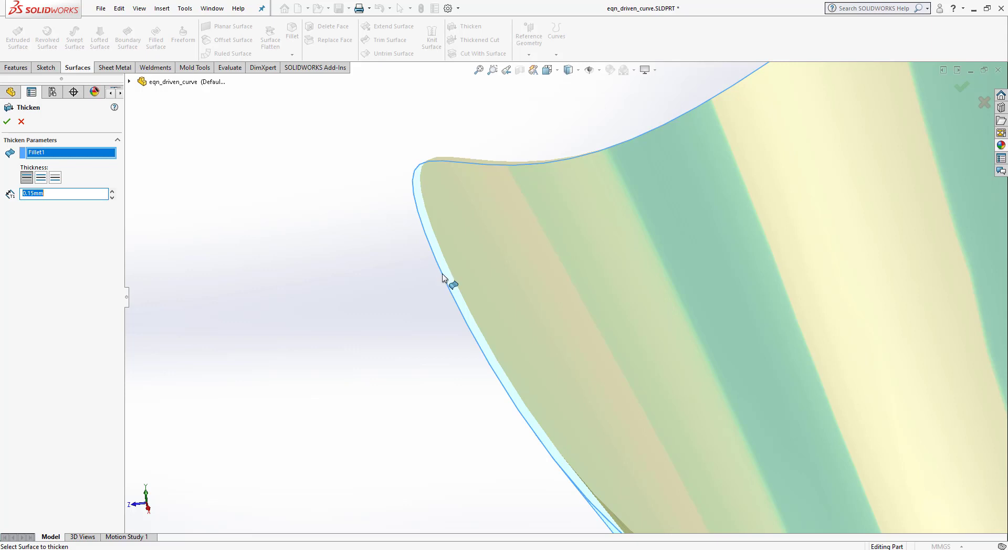
# Compare the thickening directions at the rim and finish thickening the cup surface with the Thicken Side 2 option
pyautogui.click(43, 178)
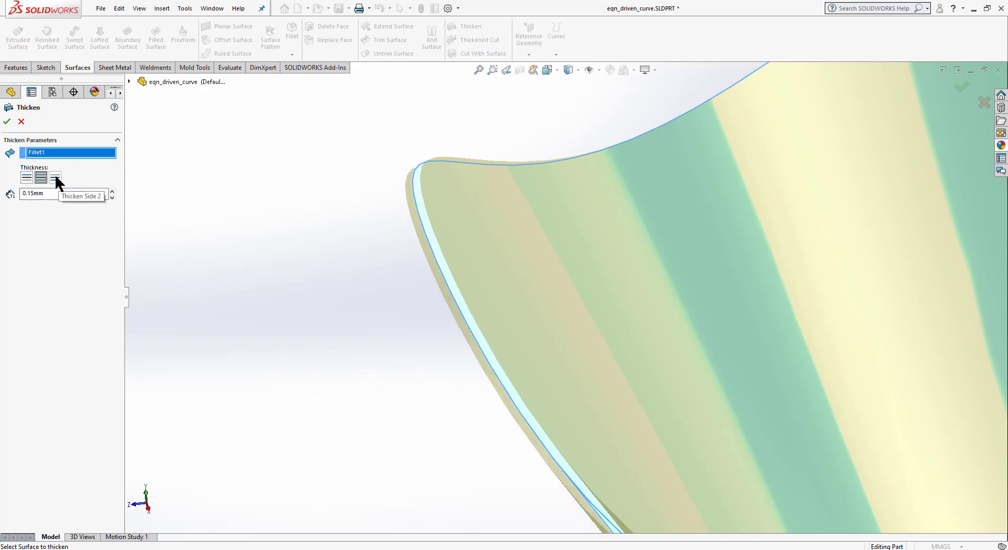
pyautogui.click(55, 178)
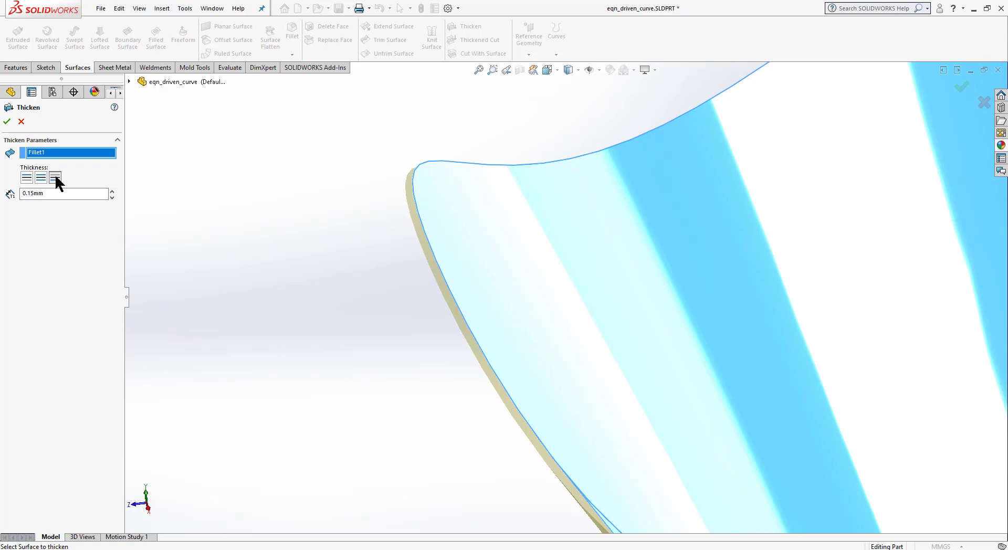
pyautogui.scroll(5, 286, 321)
pyautogui.press('f')
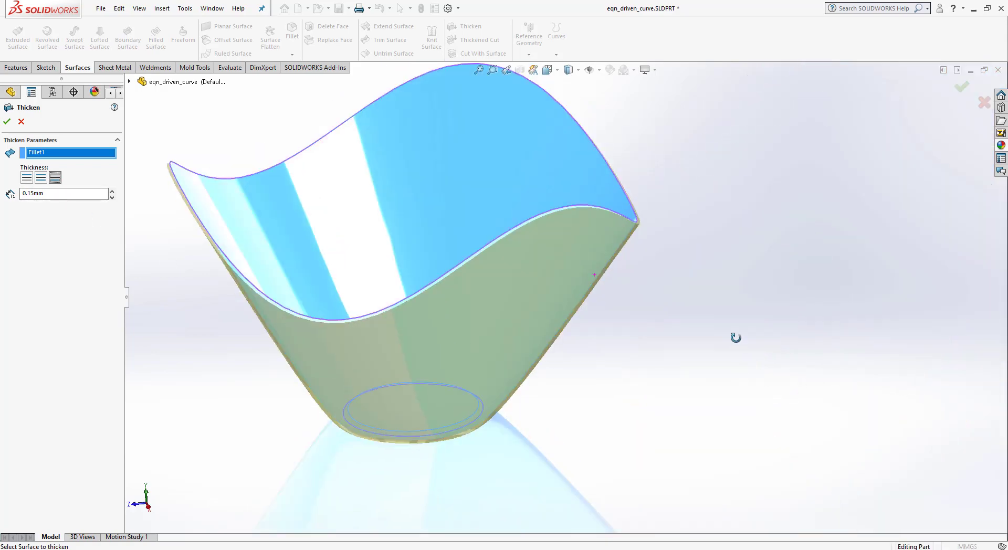
pyautogui.click(7, 122)
pyautogui.scroll(5, 526, 366)
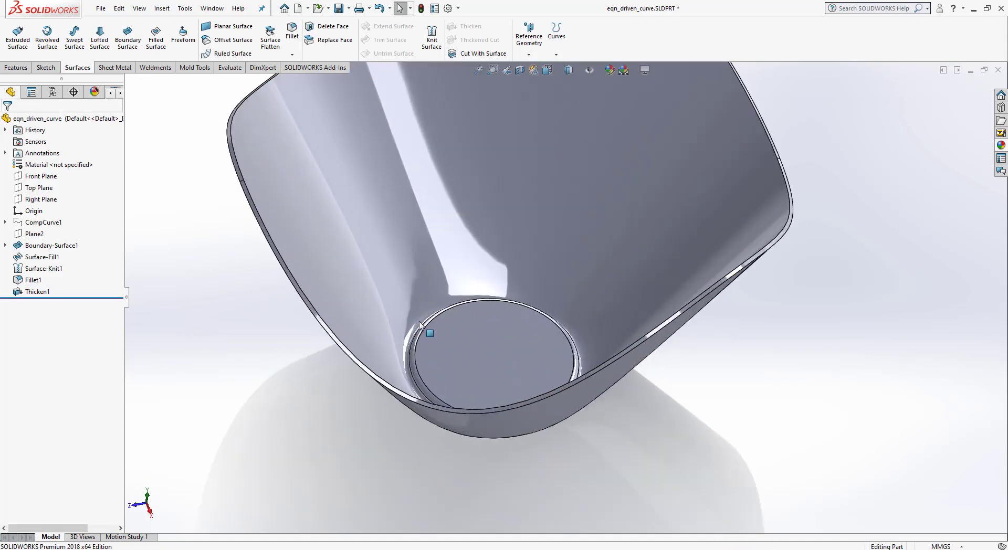
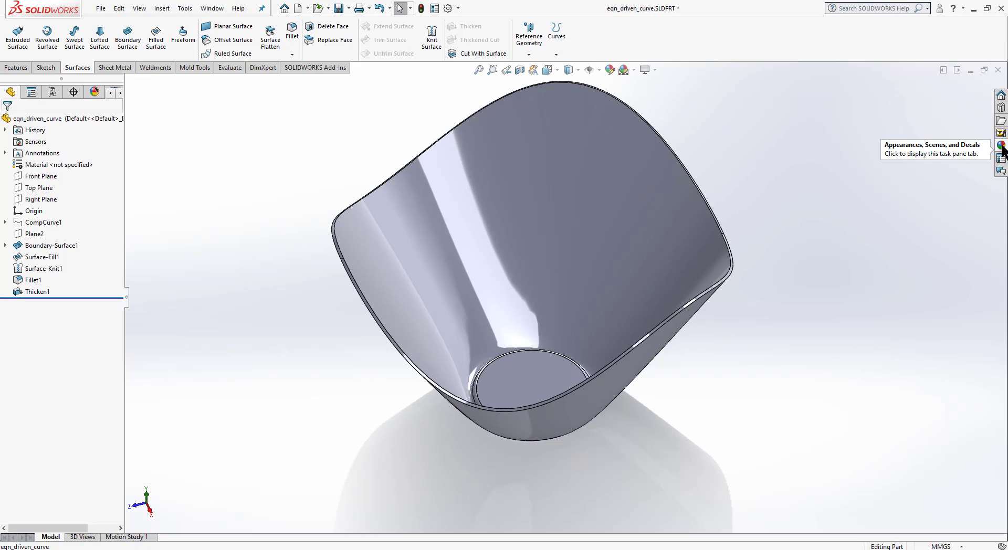
# Browse the studio and basic scenes and apply the Backdrop - Studio Room 2 scene to the graphics view
pyautogui.click(1001, 146)
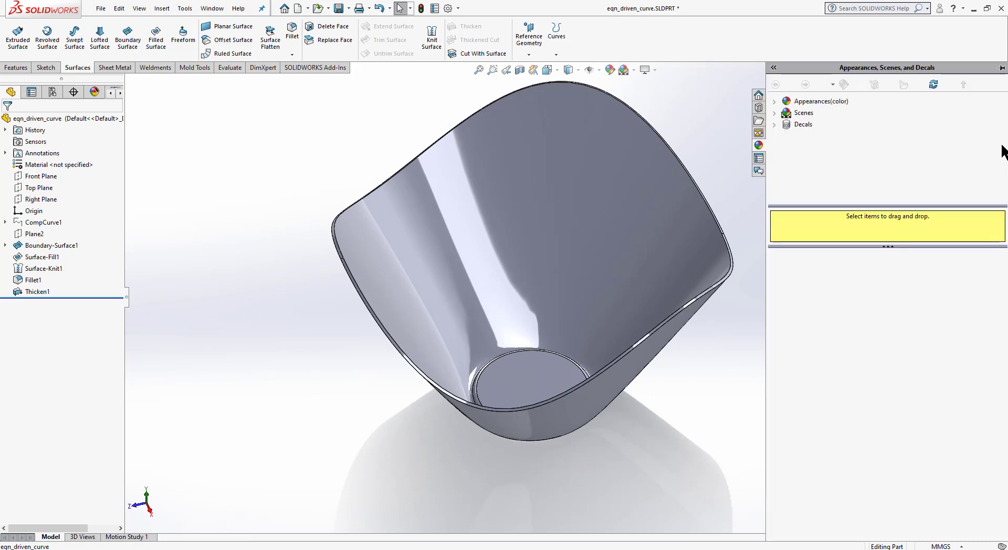
pyautogui.click(775, 113)
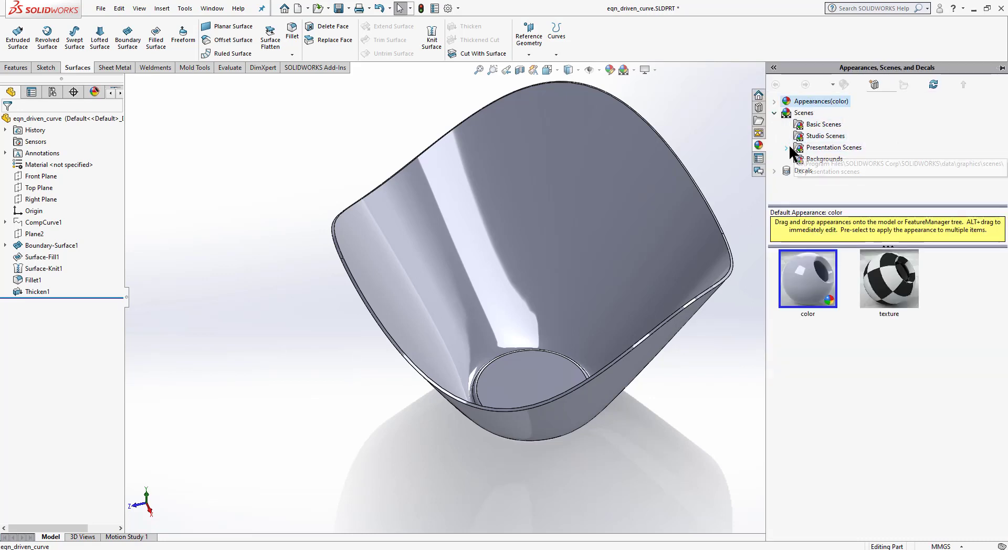
pyautogui.click(810, 126)
pyautogui.click(814, 137)
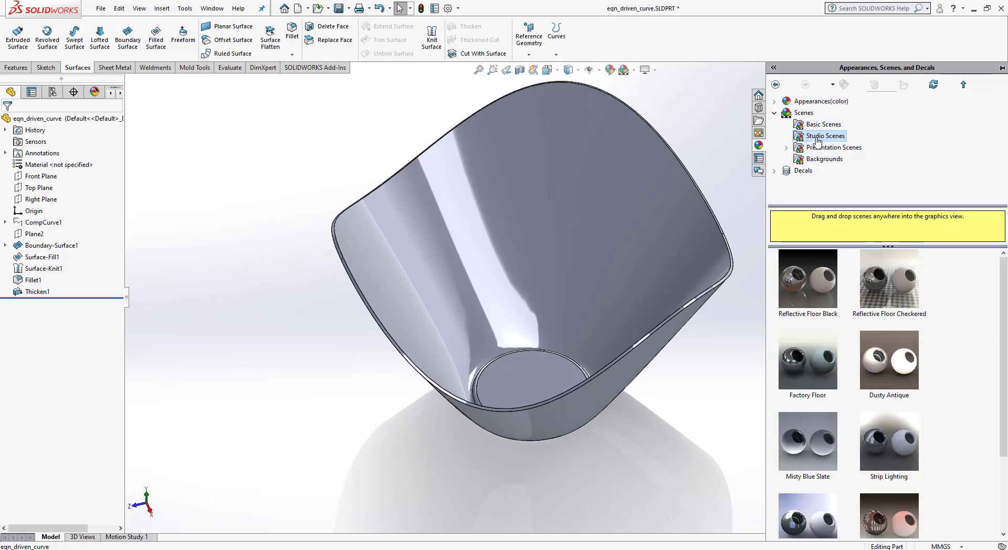
pyautogui.scroll(-1, 810, 305)
pyautogui.scroll(1, 919, 396)
pyautogui.click(821, 125)
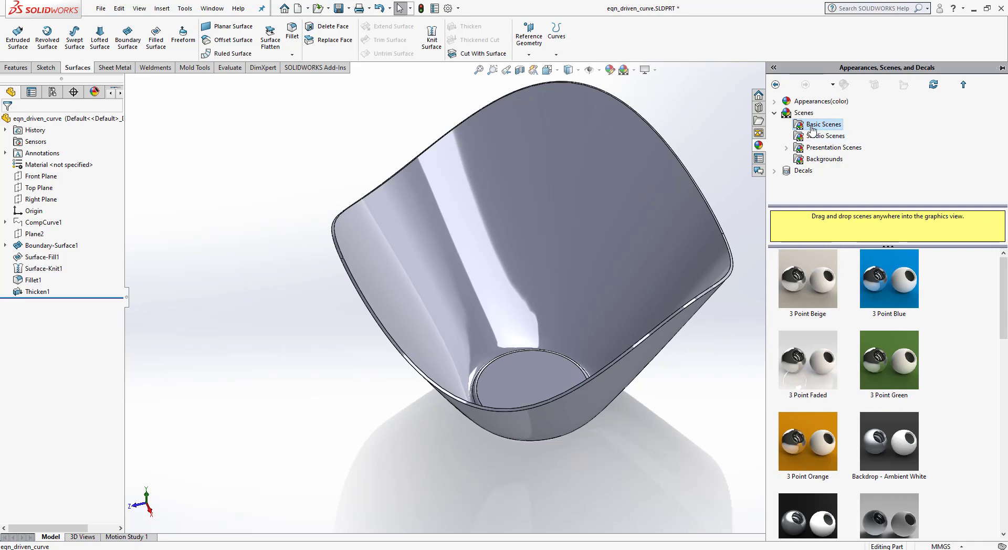
pyautogui.moveTo(1003, 319); pyautogui.dragTo(1002, 510)
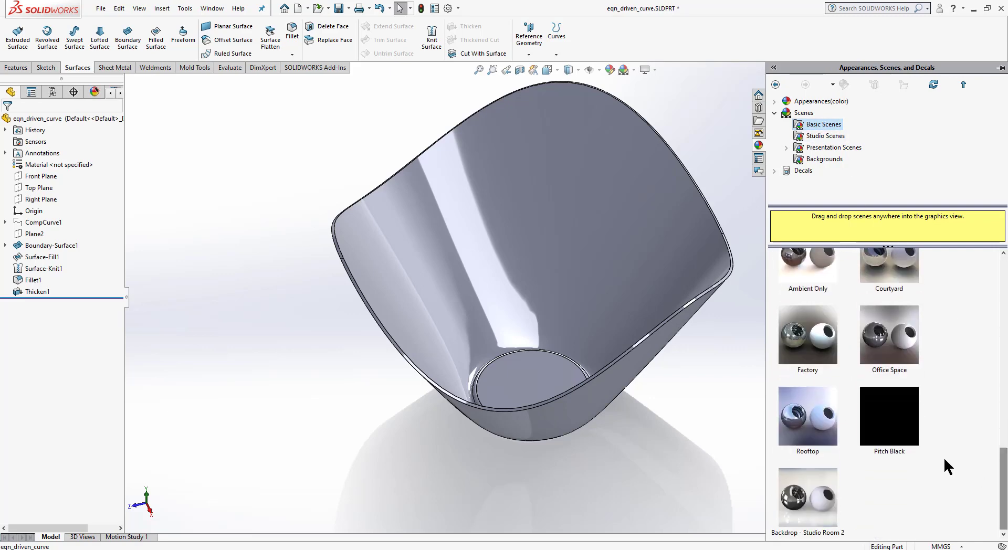
pyautogui.moveTo(820, 509); pyautogui.dragTo(656, 502)
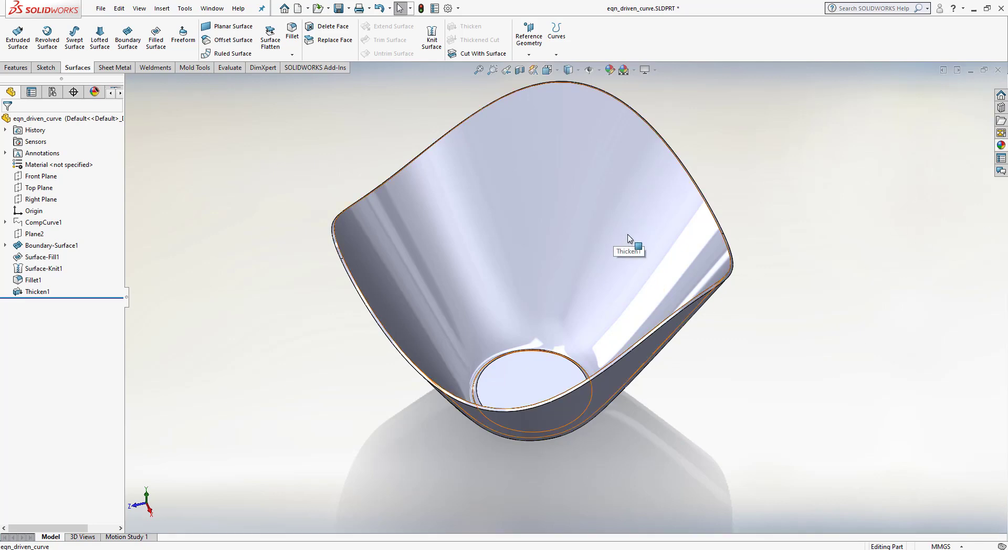
# Inspect the cup's rim and set the display style to Shaded without edges
pyautogui.scroll(-2, 319, 300)
pyautogui.scroll(-2, 336, 231)
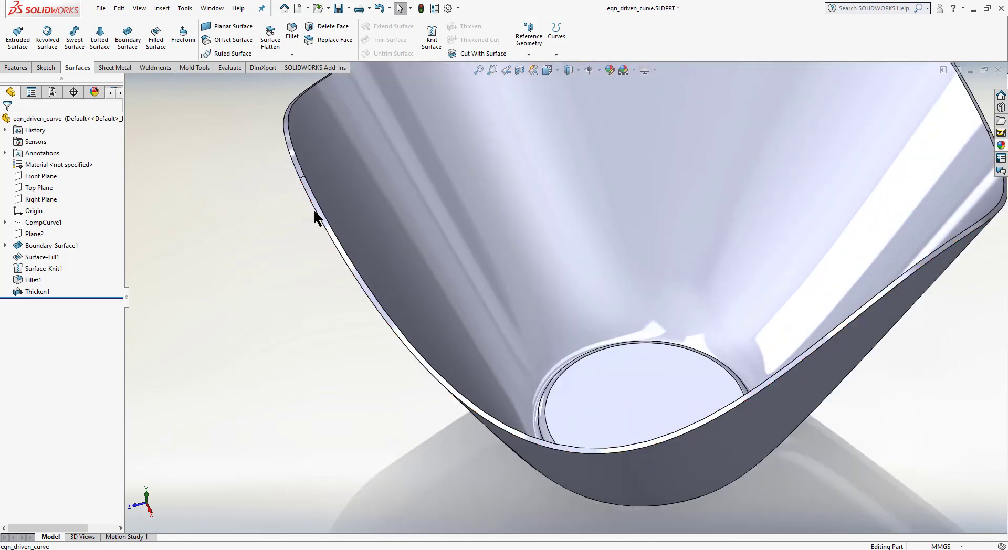
pyautogui.press('f')
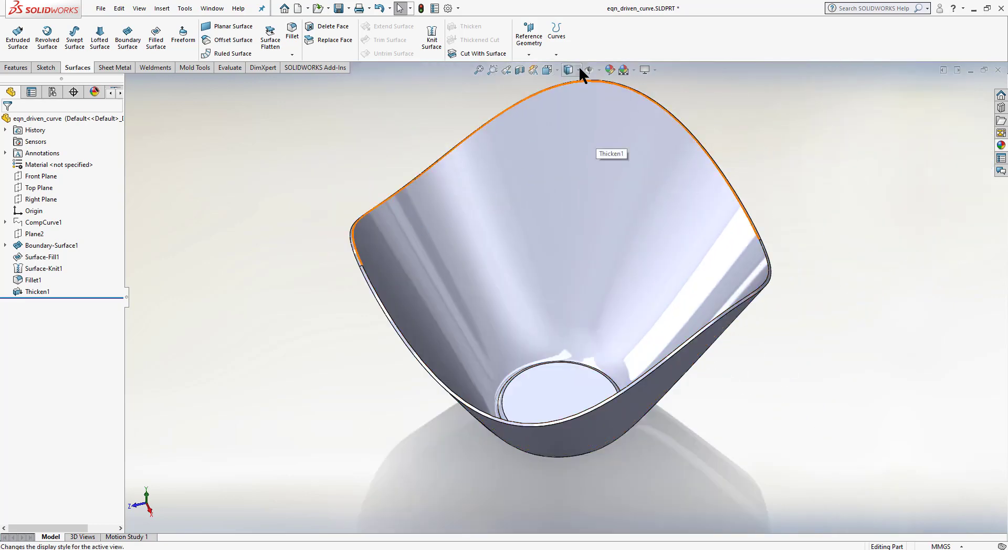
pyautogui.click(579, 69)
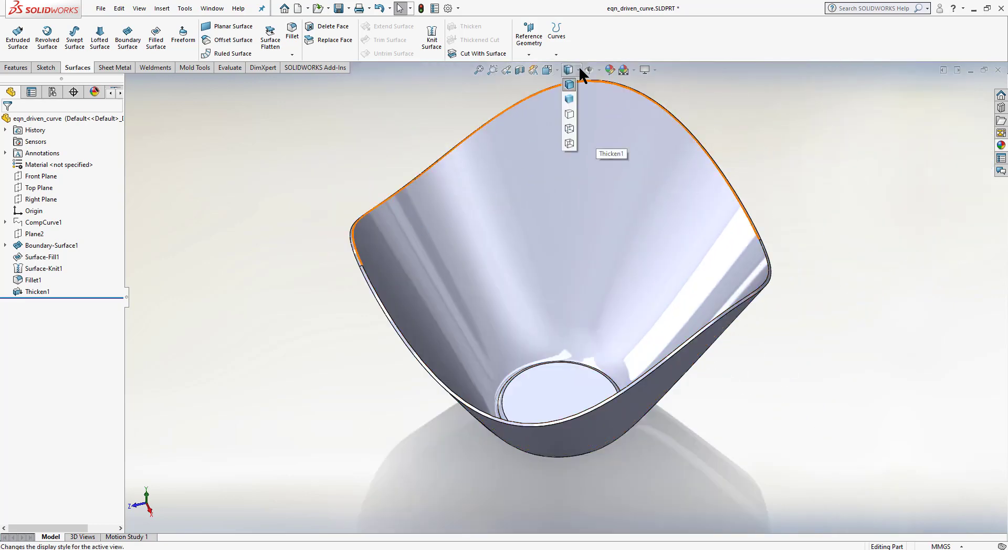
pyautogui.click(569, 97)
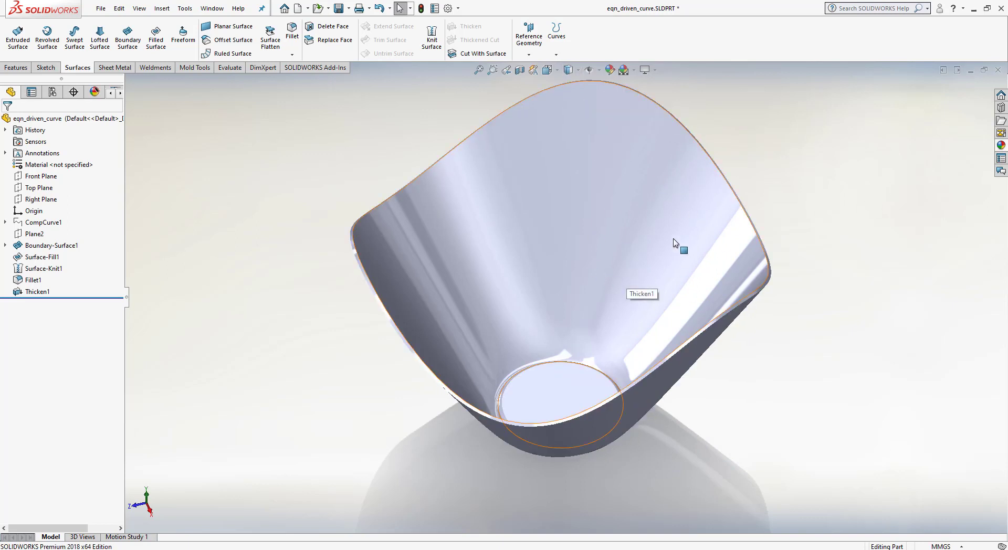
# Apply the polished bronze metal appearance to the entire cup body
pyautogui.click(1001, 146)
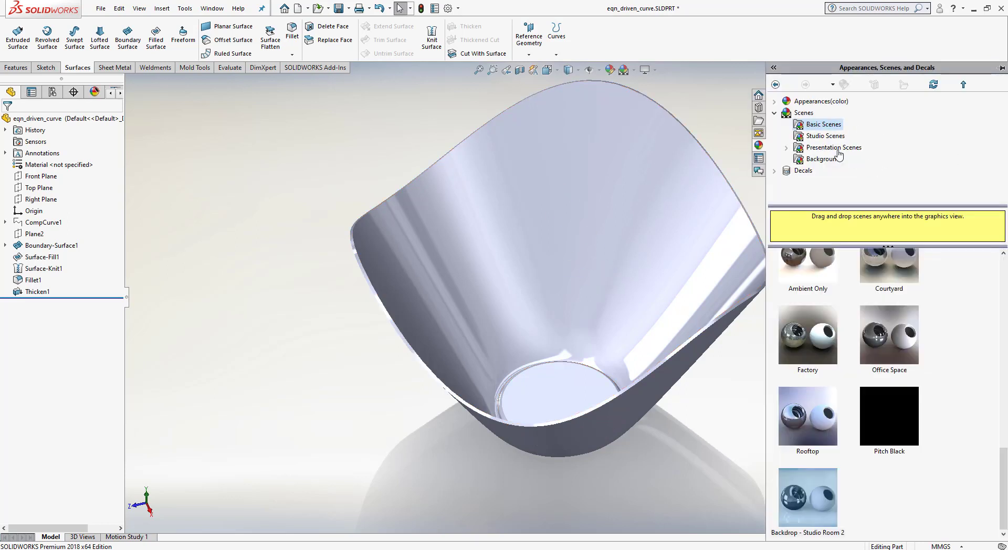
pyautogui.click(774, 112)
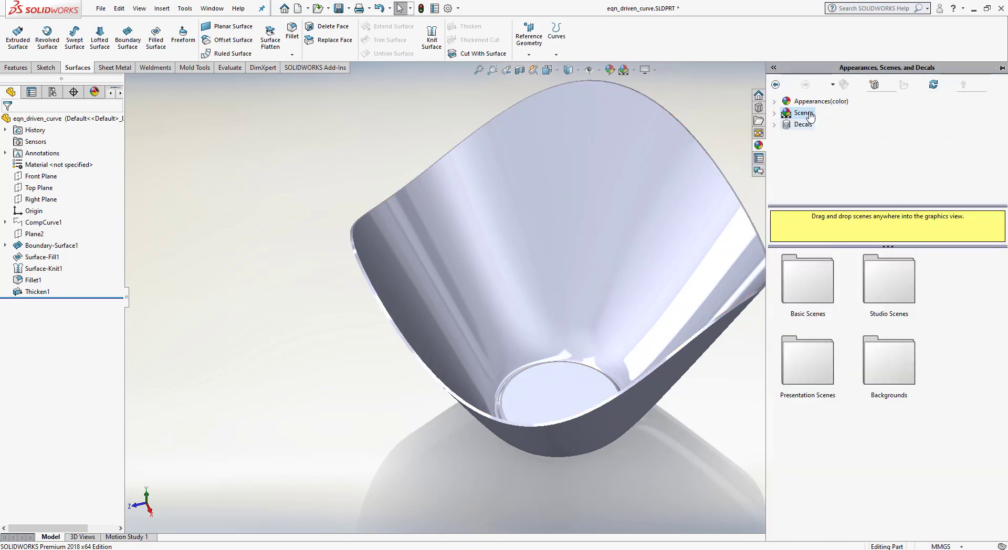
pyautogui.click(775, 101)
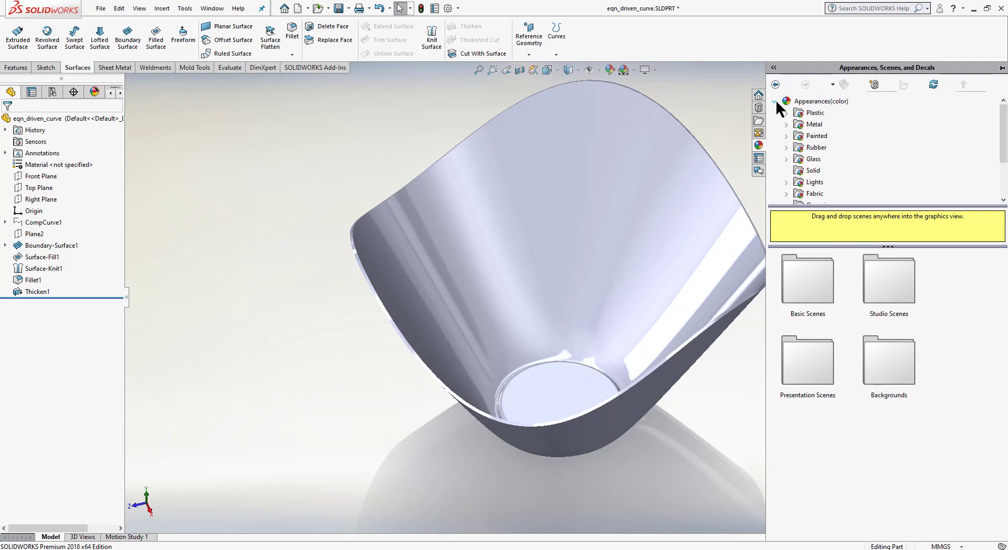
pyautogui.click(788, 126)
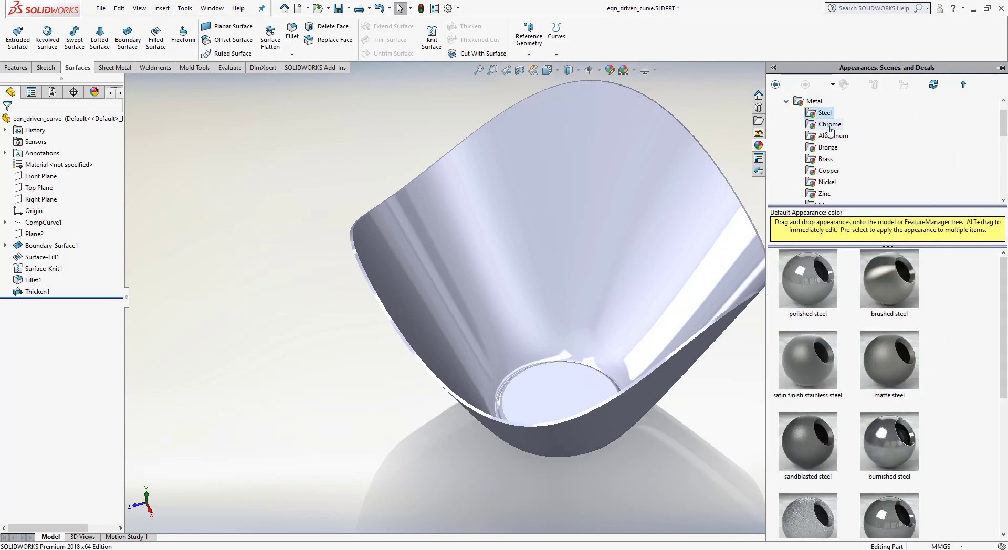
pyautogui.click(827, 147)
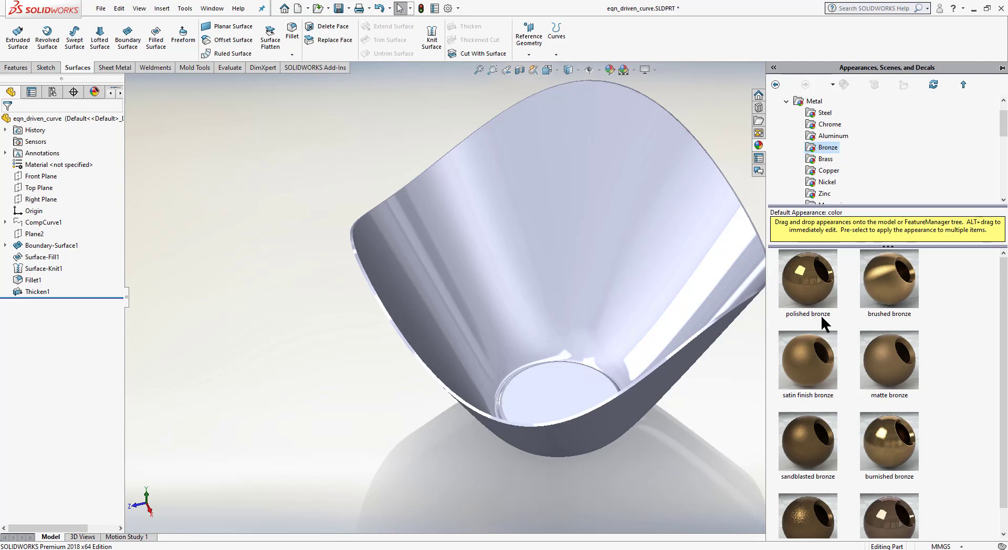
pyautogui.click(815, 292)
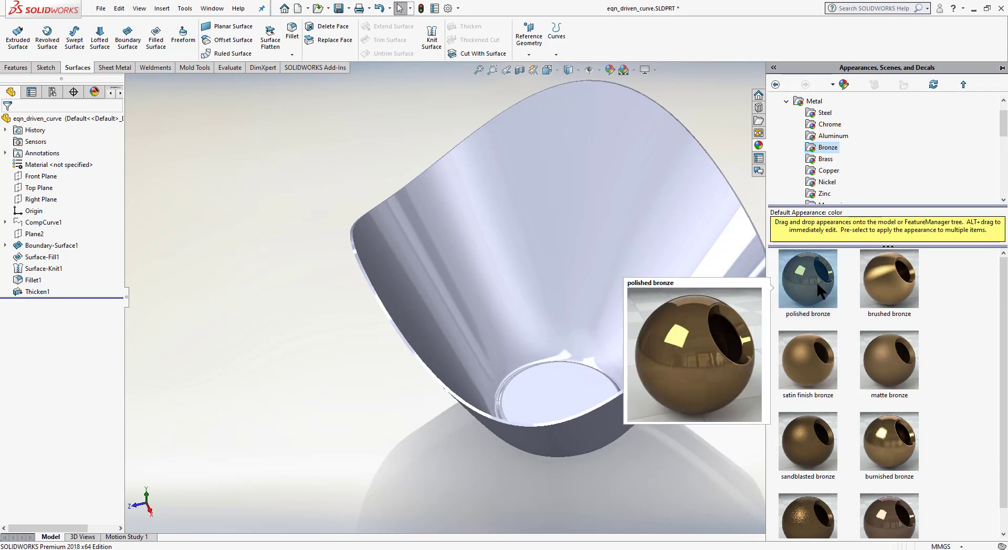
pyautogui.click(816, 279)
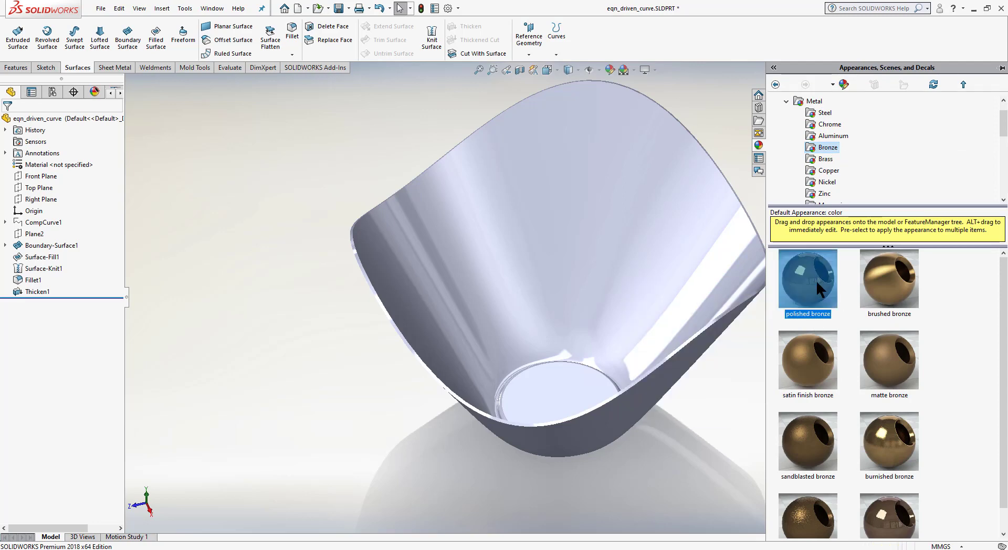
pyautogui.moveTo(816, 279); pyautogui.dragTo(573, 250)
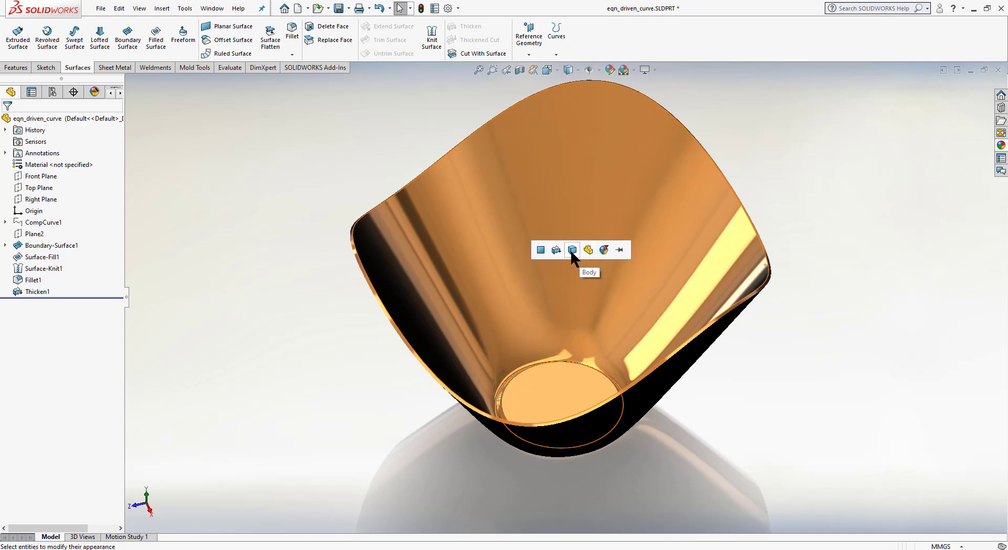
pyautogui.click(571, 250)
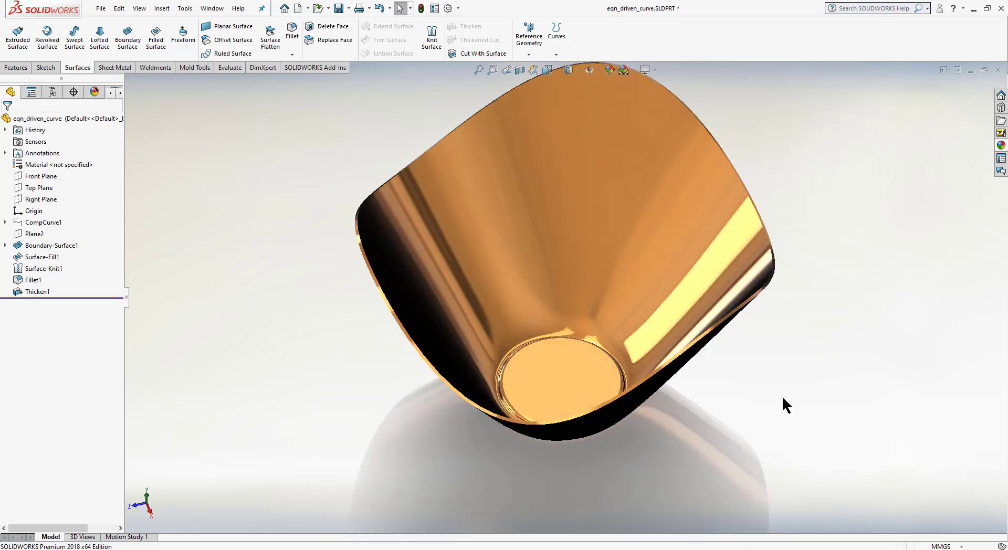
# Inspect the bronze cup from several angles and turn on the Perspective view setting
pyautogui.moveTo(781, 402)
pyautogui.mouseDown(button='middle')
pyautogui.moveTo(778, 342)
pyautogui.moveTo(749, 317)
pyautogui.moveTo(647, 323)
pyautogui.moveTo(698, 331)
pyautogui.moveTo(724, 398)
pyautogui.moveTo(725, 439)
pyautogui.moveTo(790, 419)
pyautogui.moveTo(743, 450)
pyautogui.mouseUp(button='middle')
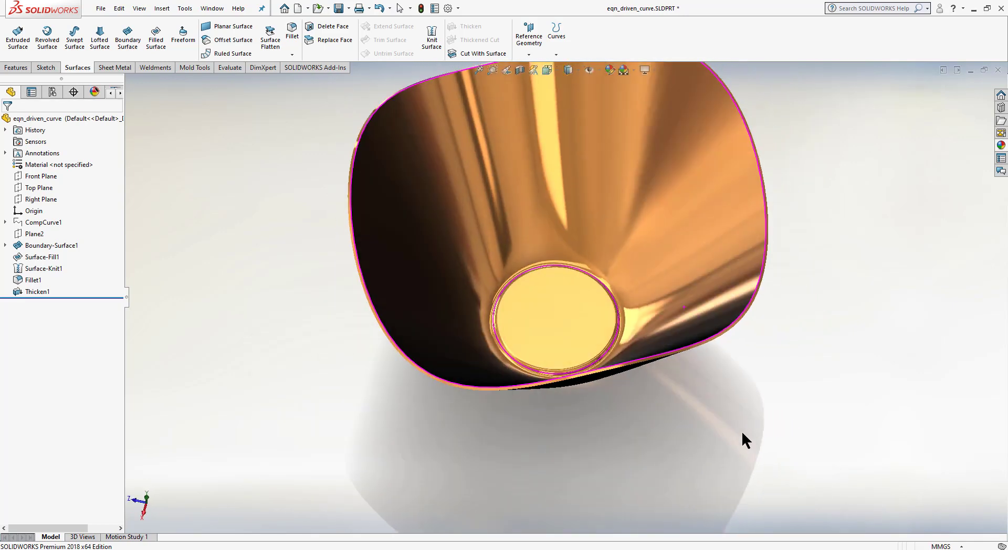
pyautogui.press('f')
pyautogui.moveTo(701, 162); pyautogui.dragTo(769, 326, button='middle')
pyautogui.scroll(-2, 774, 322)
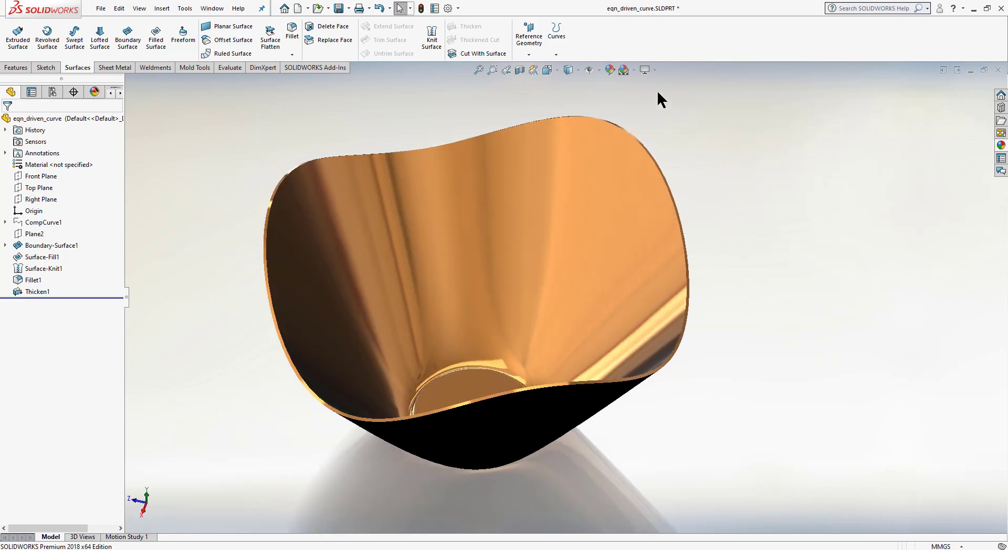
pyautogui.click(655, 70)
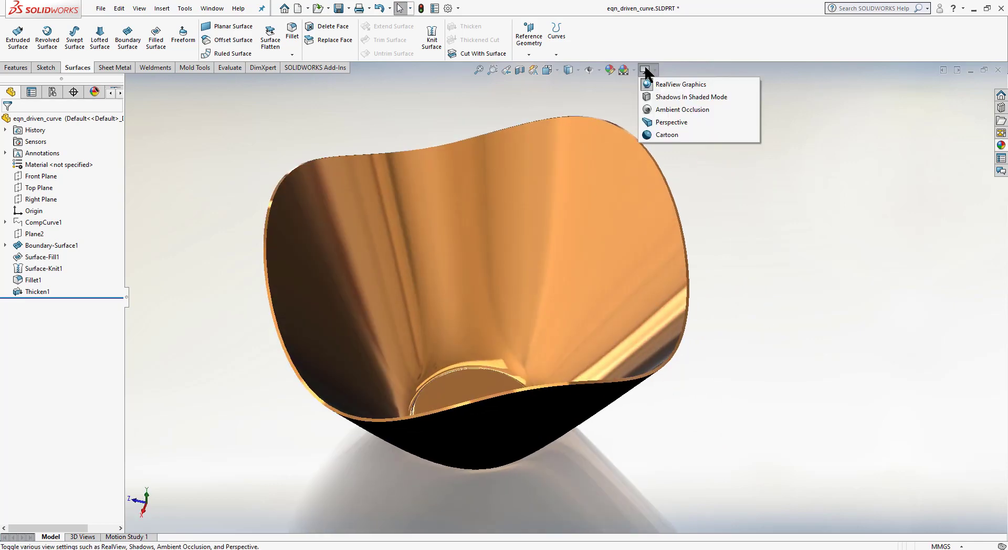
pyautogui.click(671, 122)
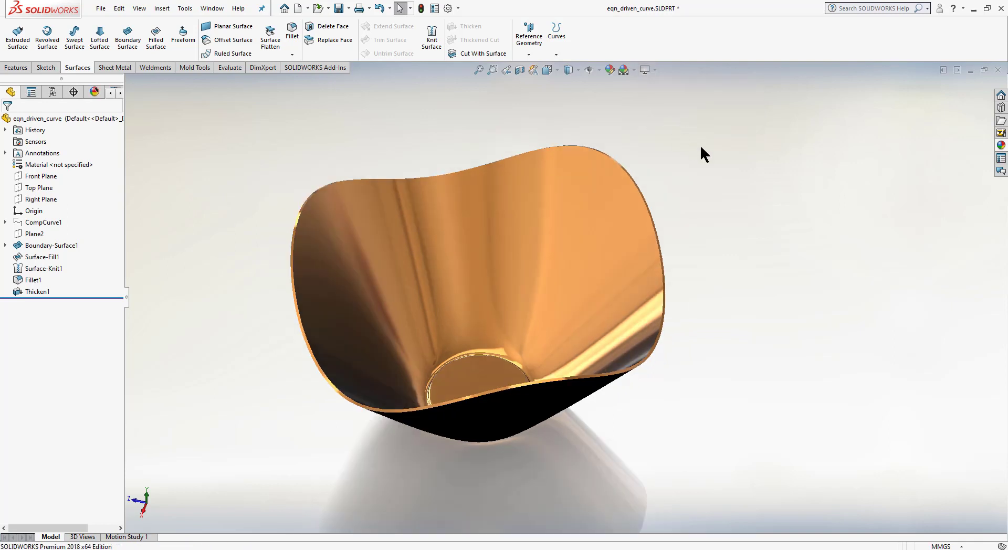
# Try Shadows In Shaded Mode on the cup and switch the shadows off again
pyautogui.click(655, 71)
pyautogui.click(670, 96)
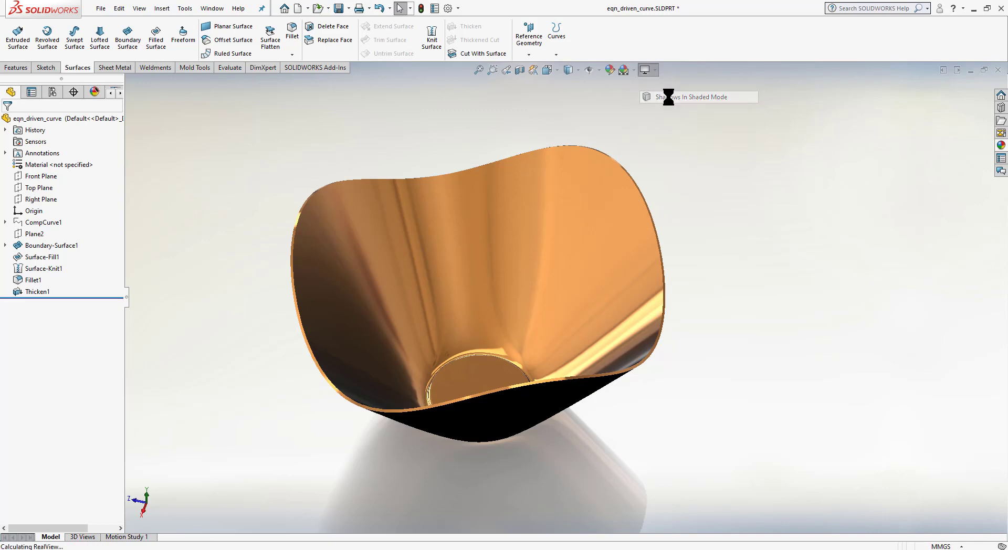
pyautogui.moveTo(763, 340); pyautogui.dragTo(713, 154, button='middle')
pyautogui.click(655, 71)
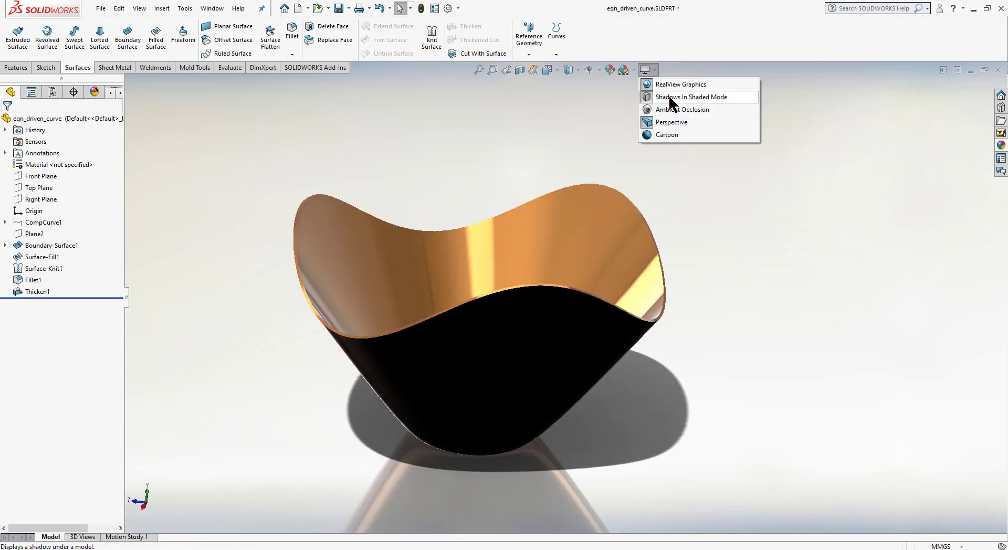
pyautogui.click(669, 97)
# Show the whole bronze cup at a smaller scale in the standard isometric orientation
pyautogui.scroll(3, 719, 291)
pyautogui.moveTo(716, 302); pyautogui.dragTo(696, 287, button='middle')
pyautogui.press('Escape')
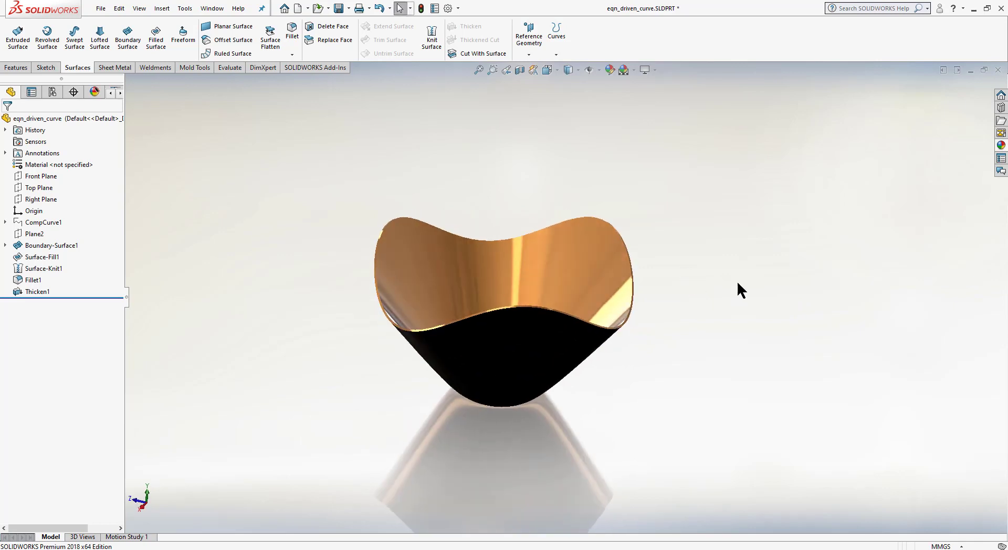
pyautogui.hotkey('ctrl', '7')
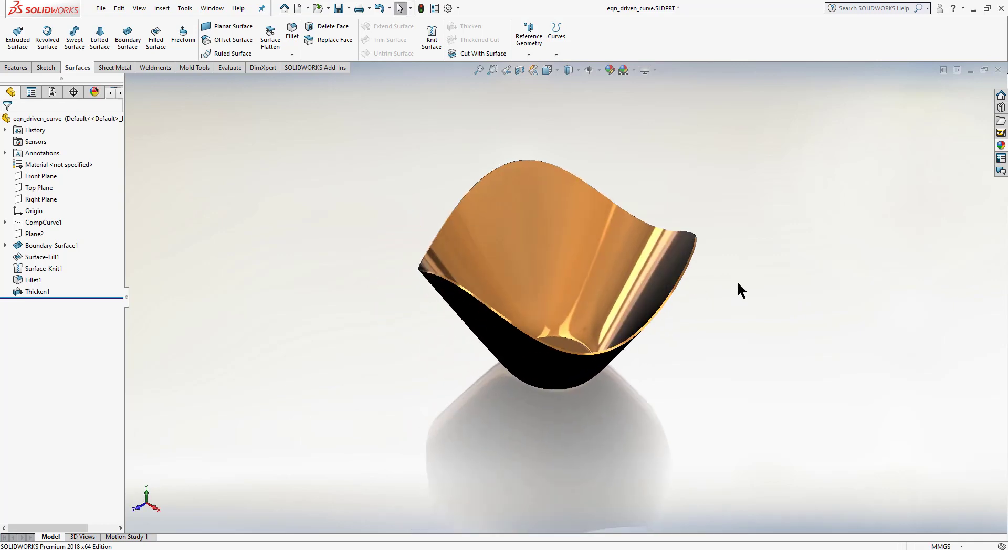